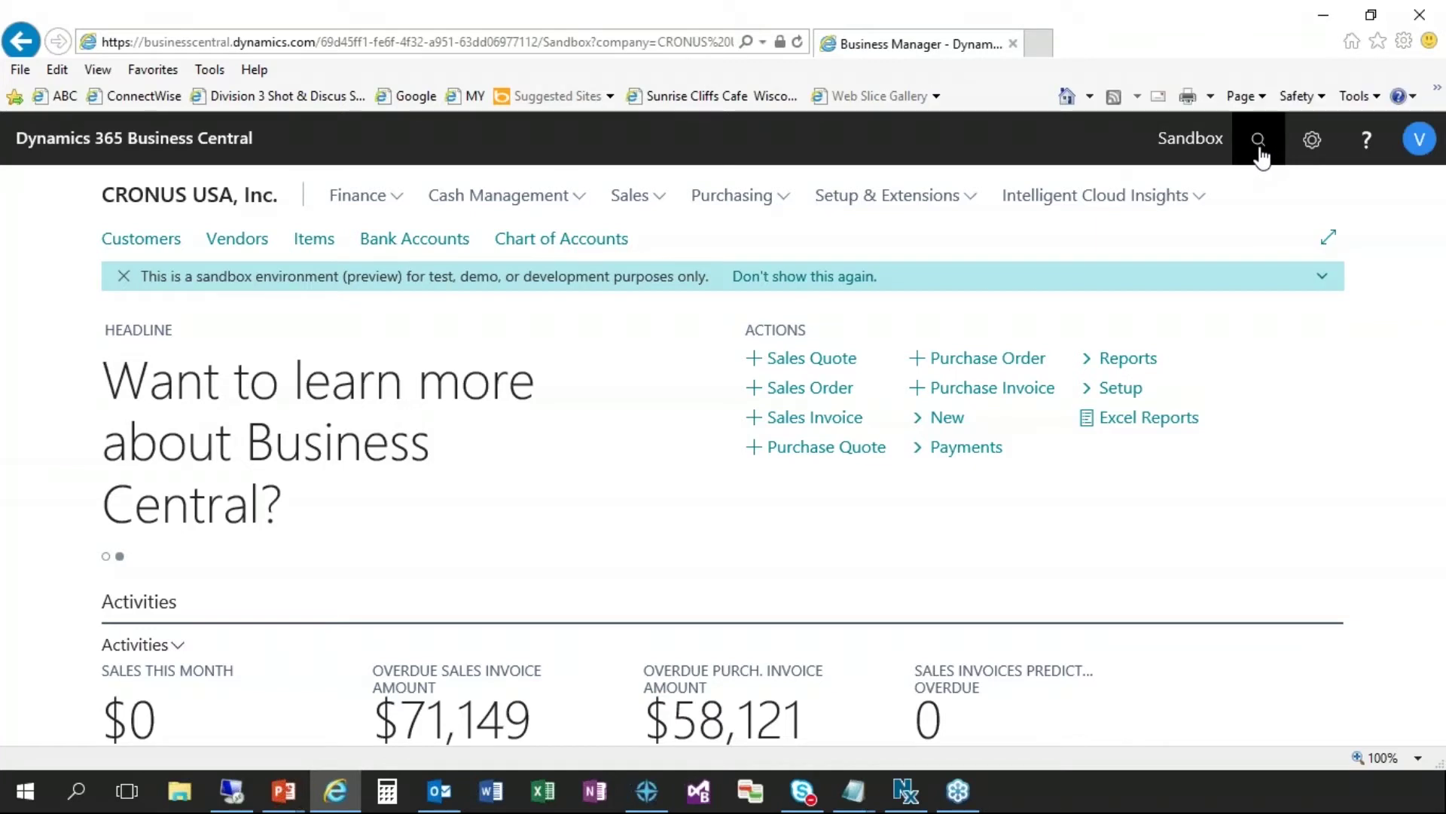
- Search Tell Me for 'change log' and open the Change Log Setup page
click(1259, 161)
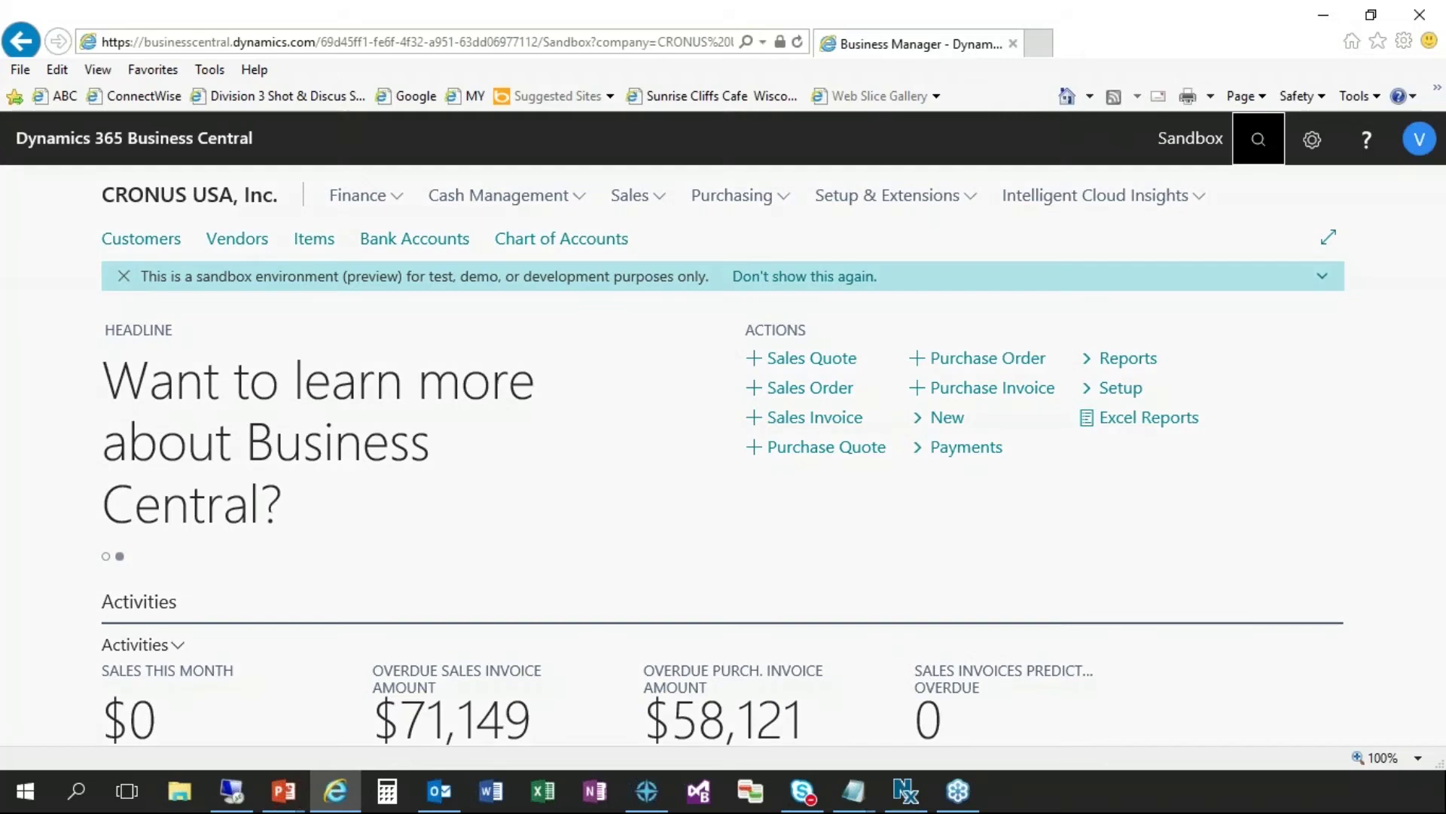
text(change log)
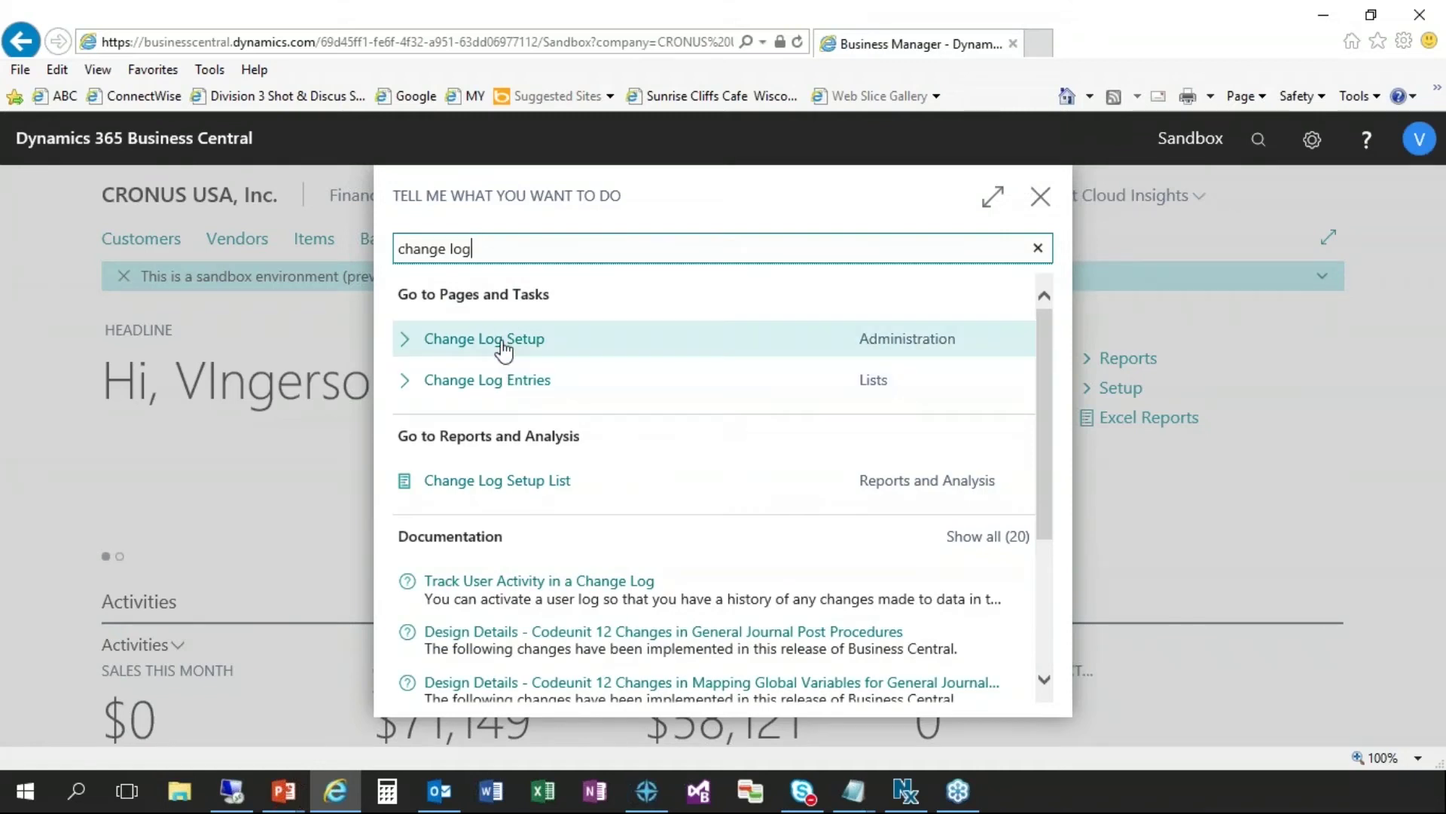
click(503, 348)
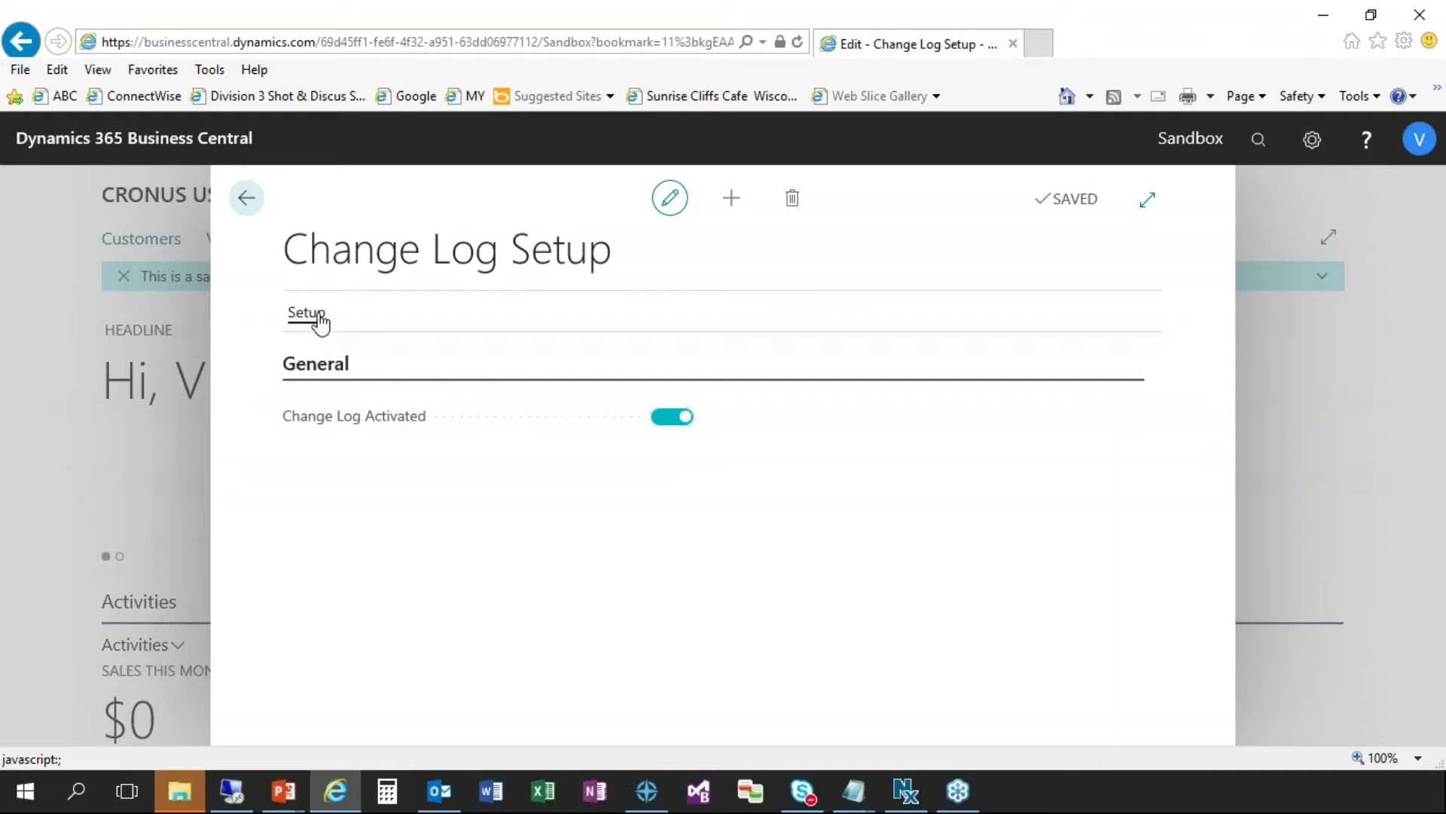
- Open the Tables list from the Change Log Setup options
click(361, 332)
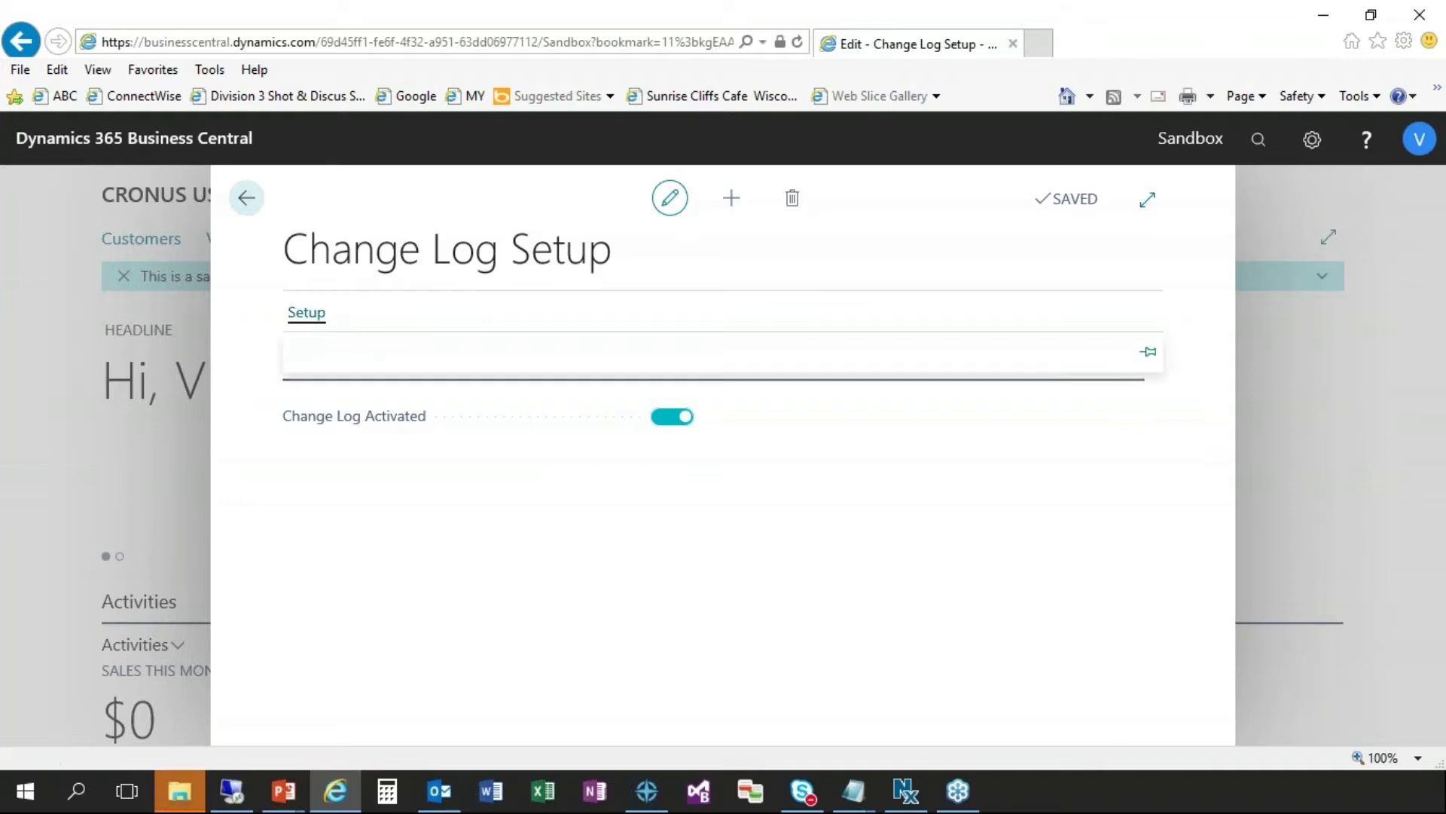
click(346, 365)
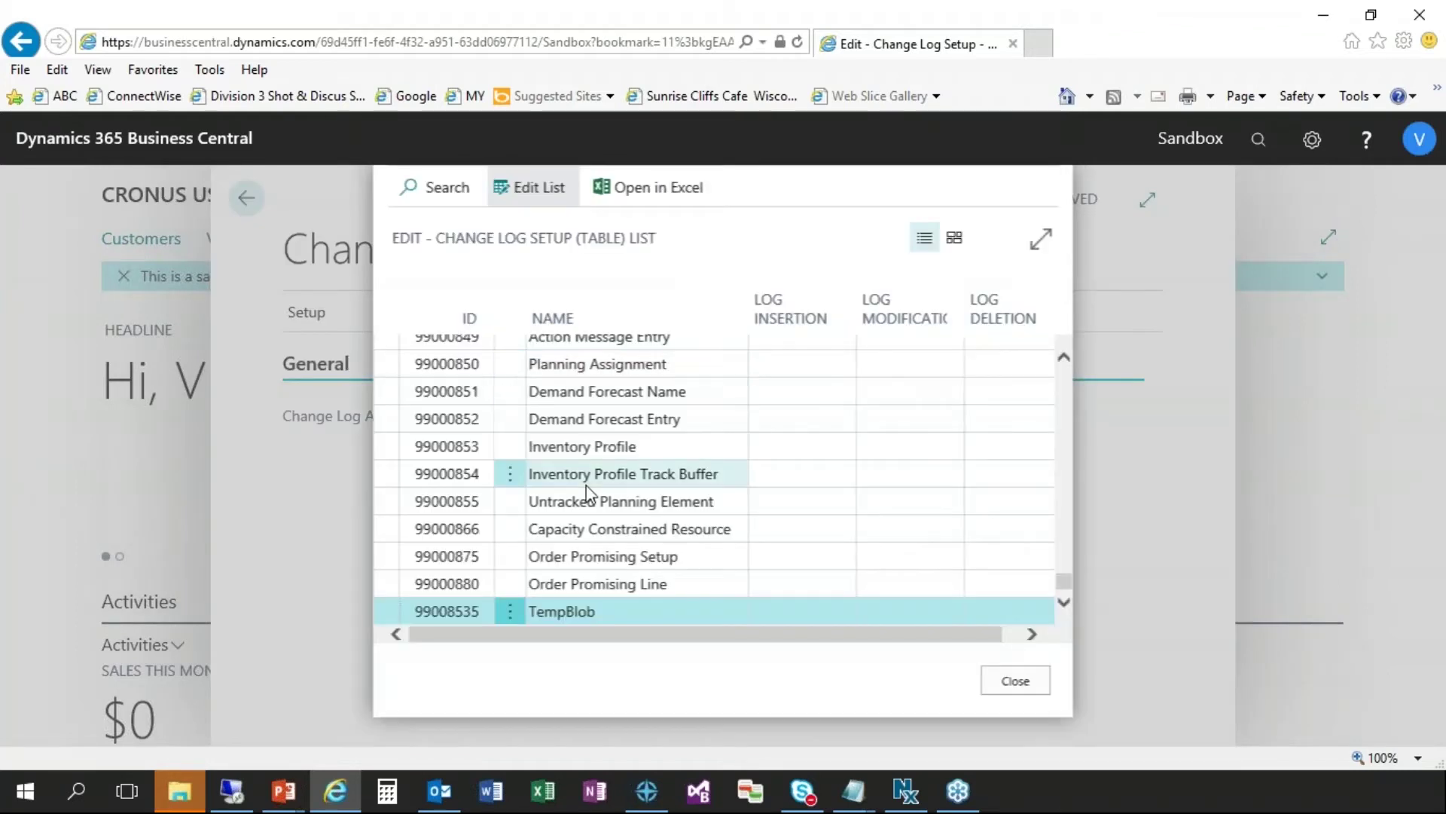
scroll(587, 493, up, 6)
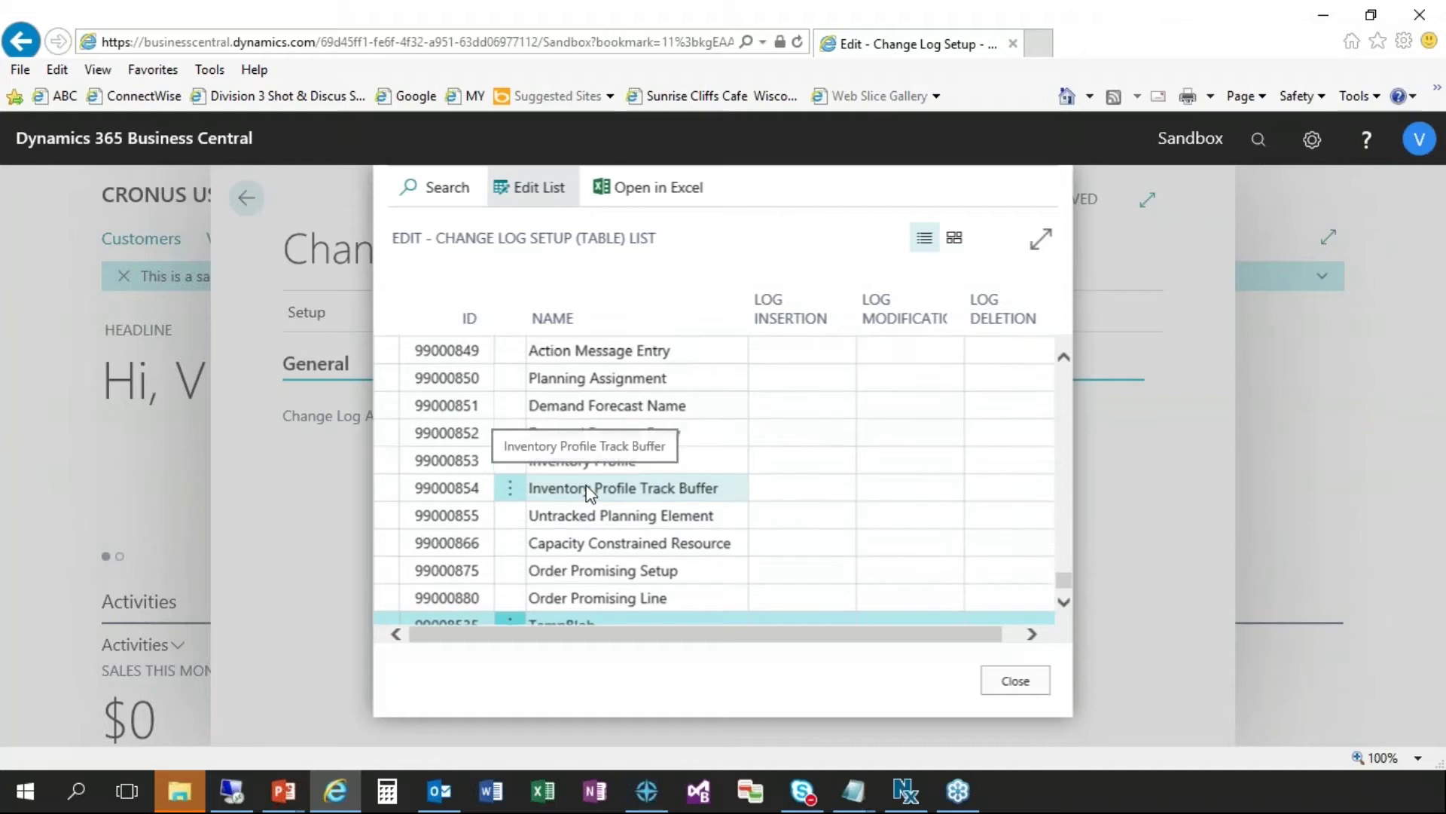
scroll(588, 493, up, 15)
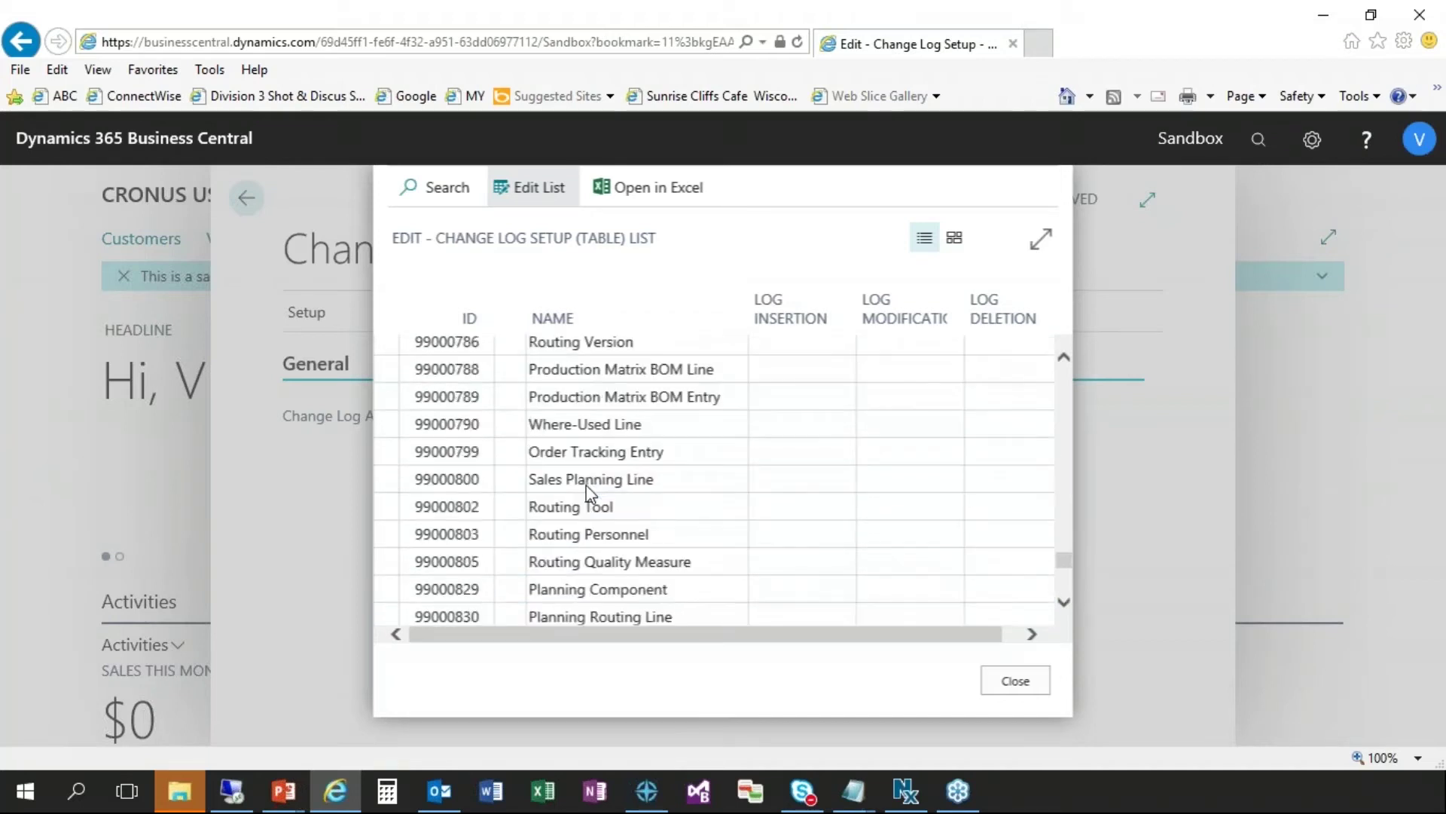
scroll(588, 482, up, 3)
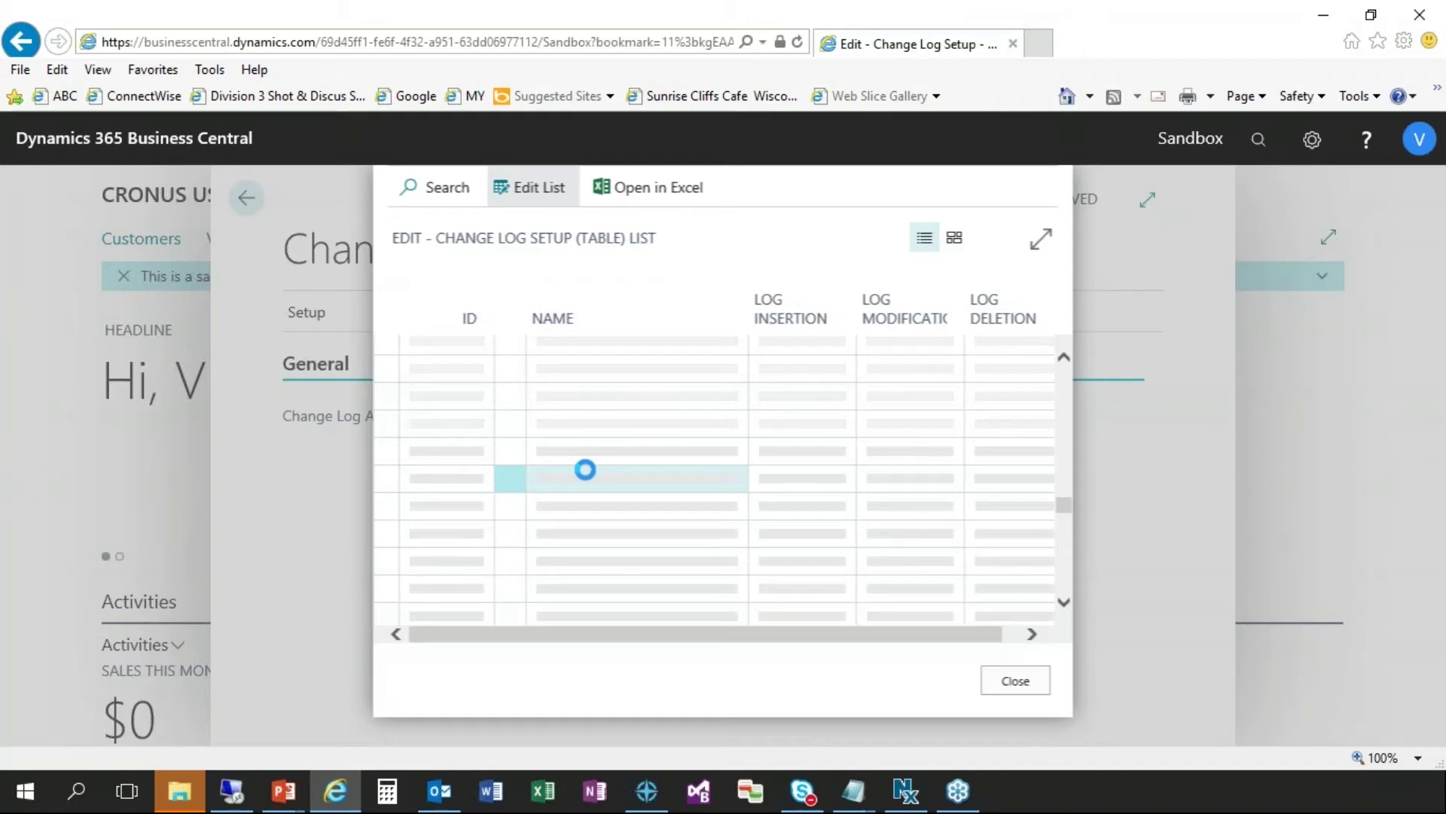
- Search the table list for 'Customer'
click(453, 200)
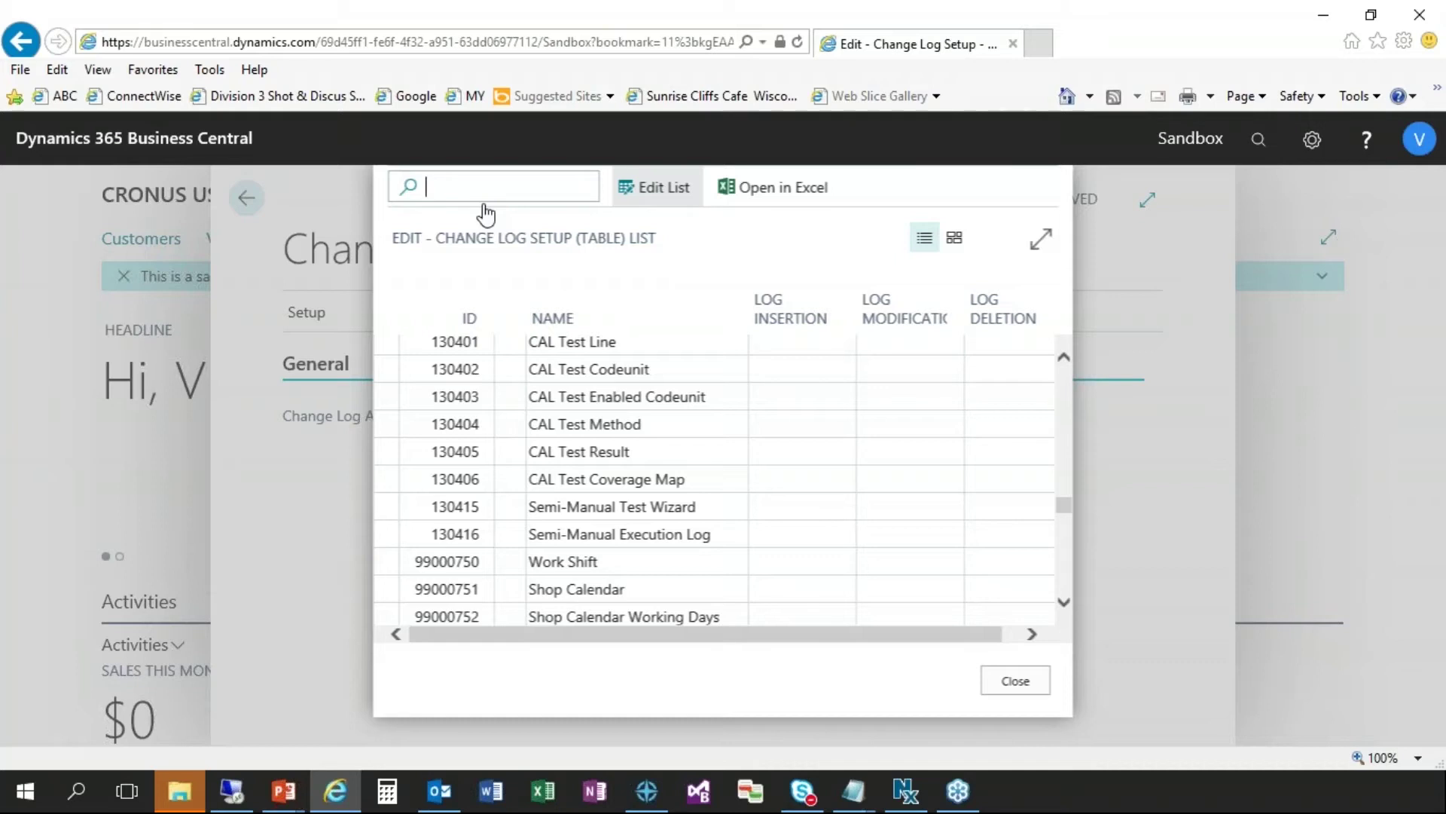
text(Customer)
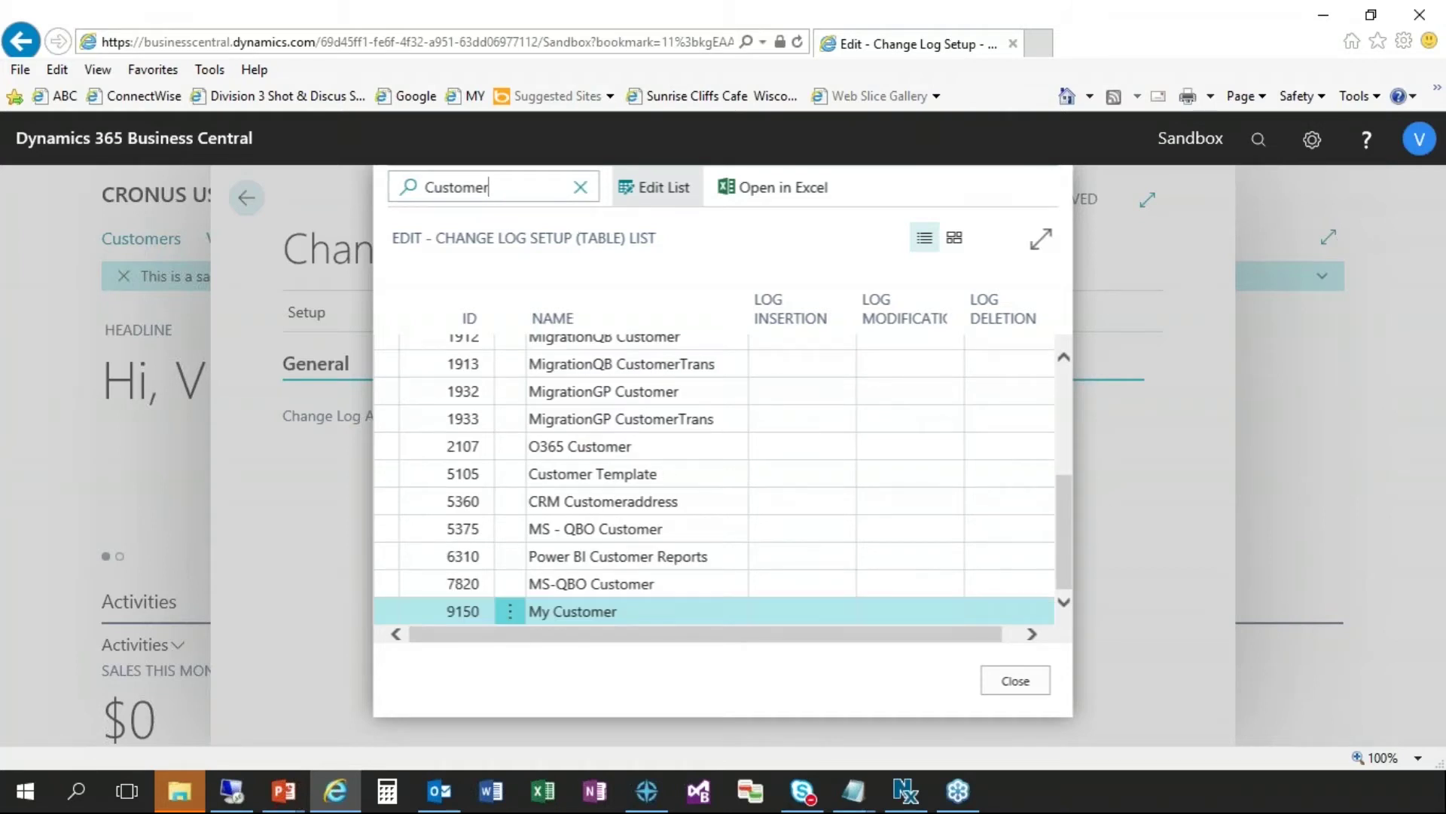
scroll(614, 477, up, 5)
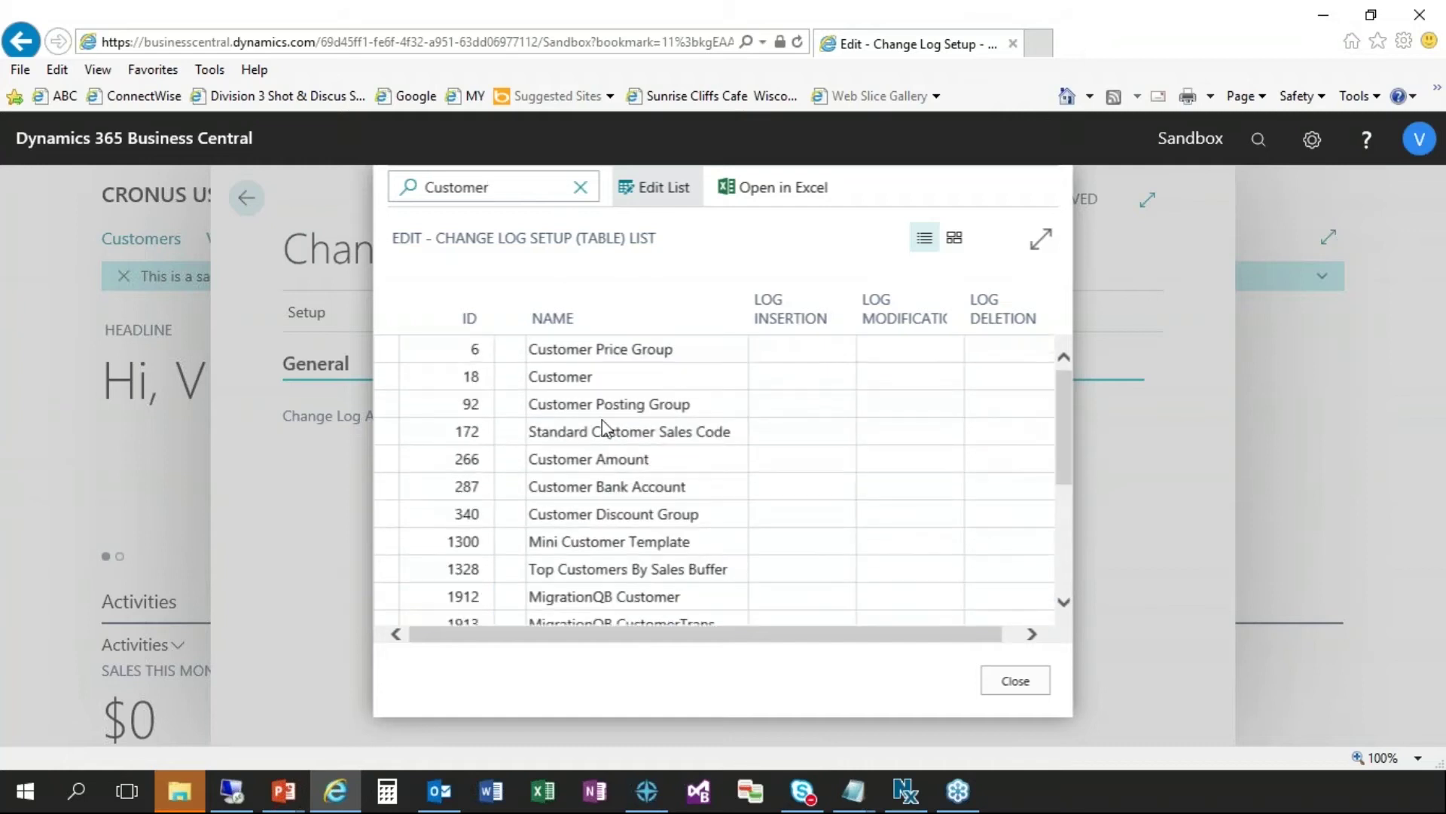
- Set the Customer table (18) to log insertions for All Fields
click(612, 377)
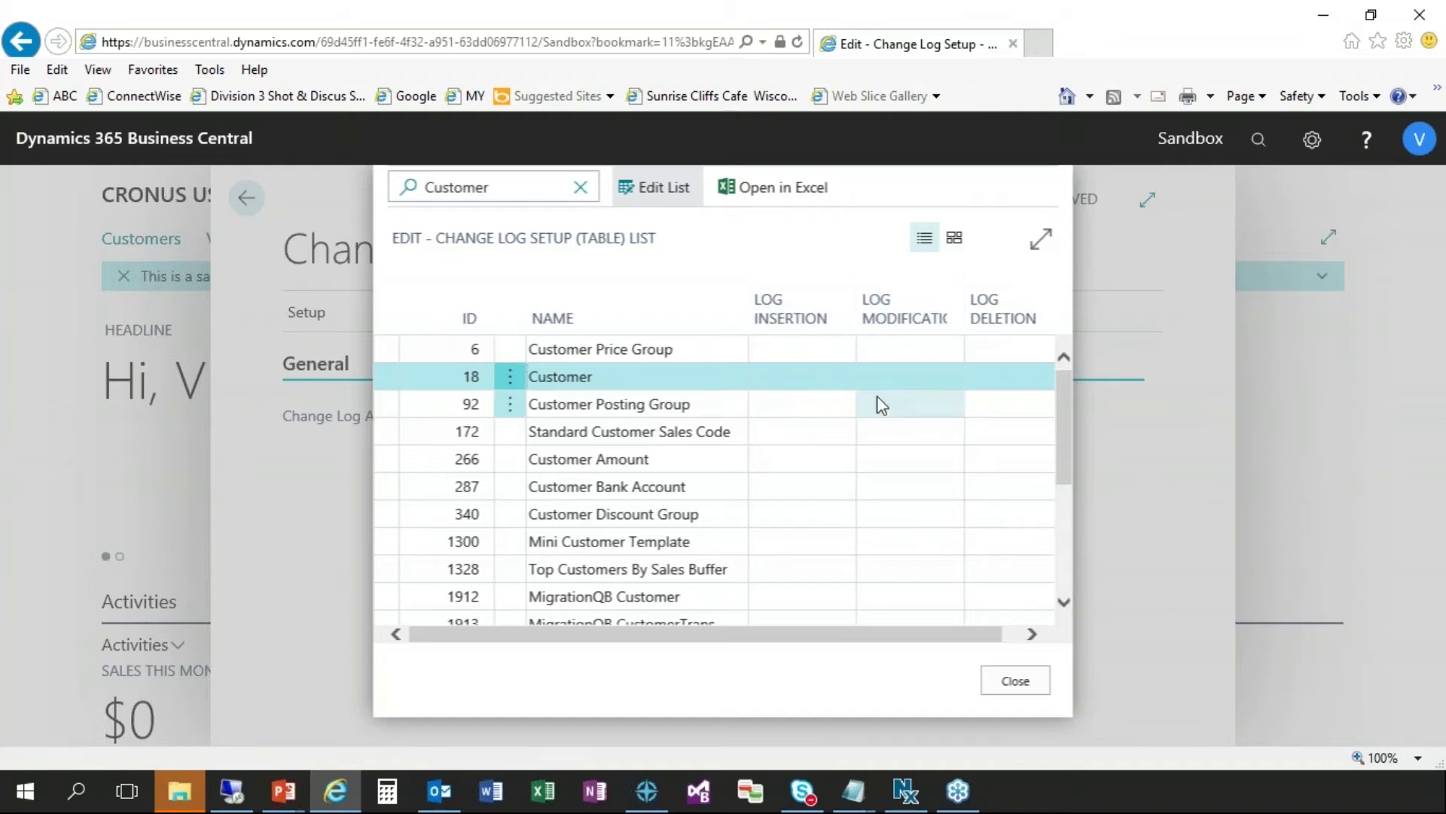
click(821, 383)
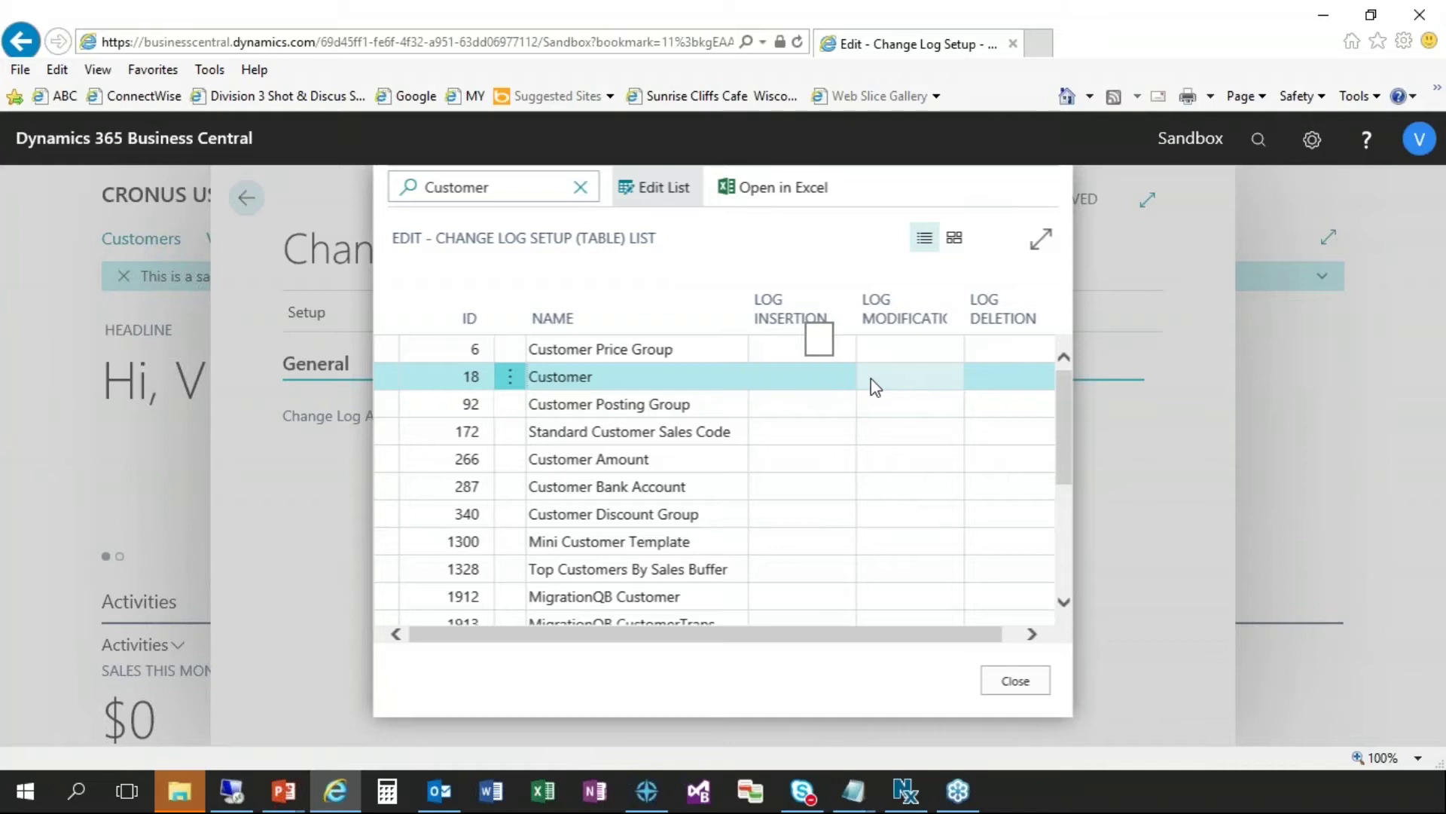
click(904, 385)
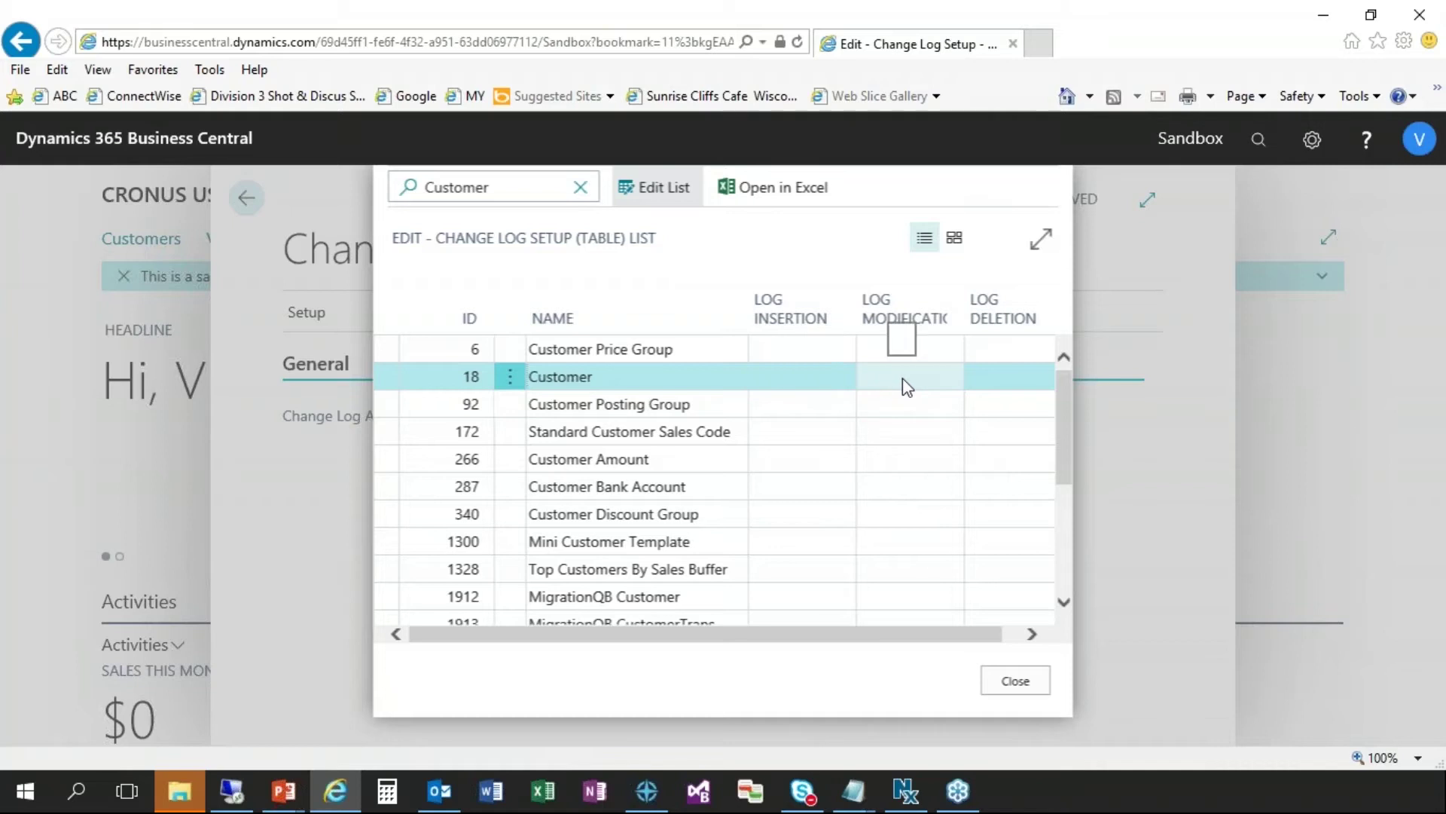
click(993, 383)
click(800, 382)
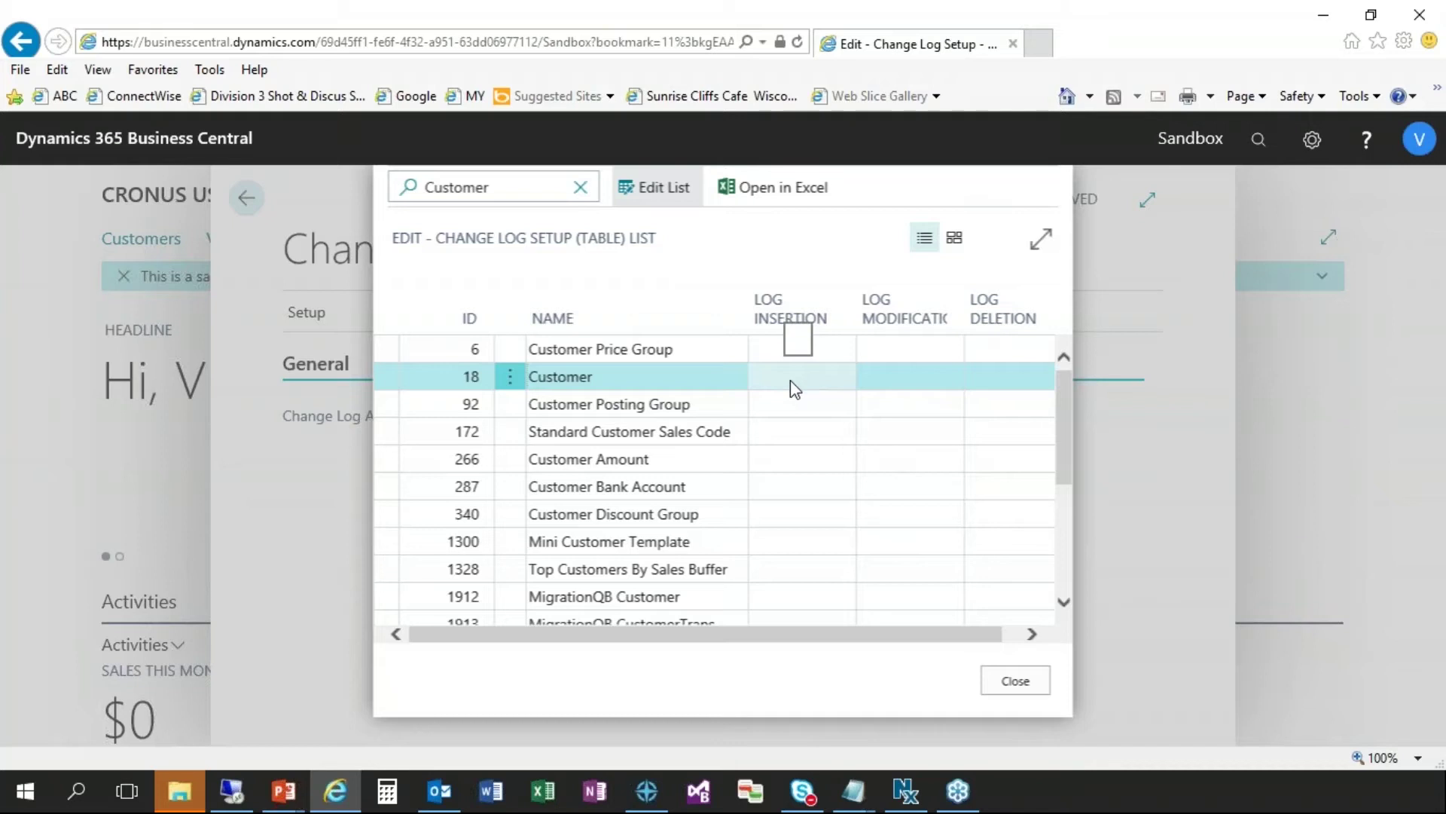
click(796, 383)
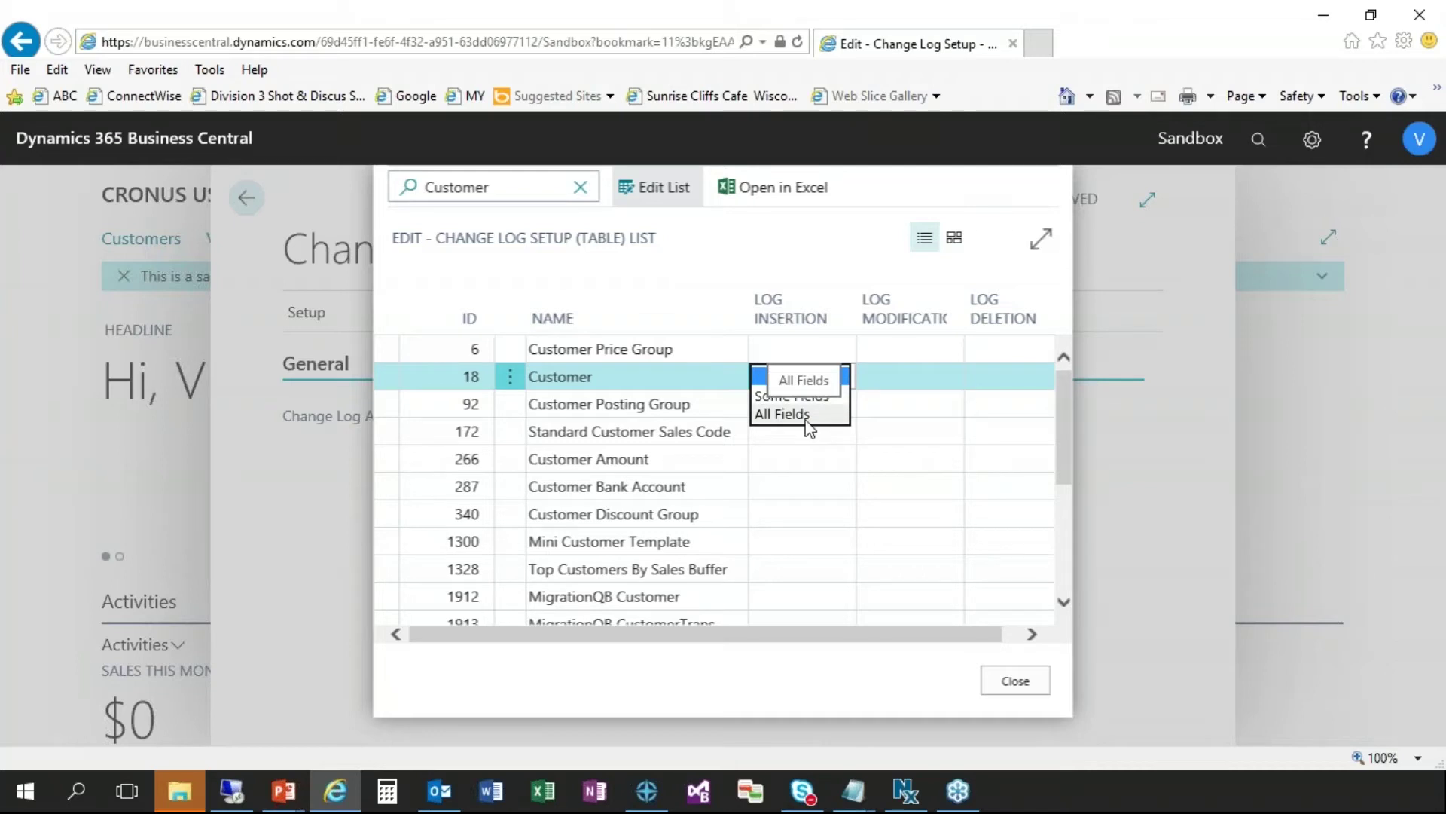
click(783, 414)
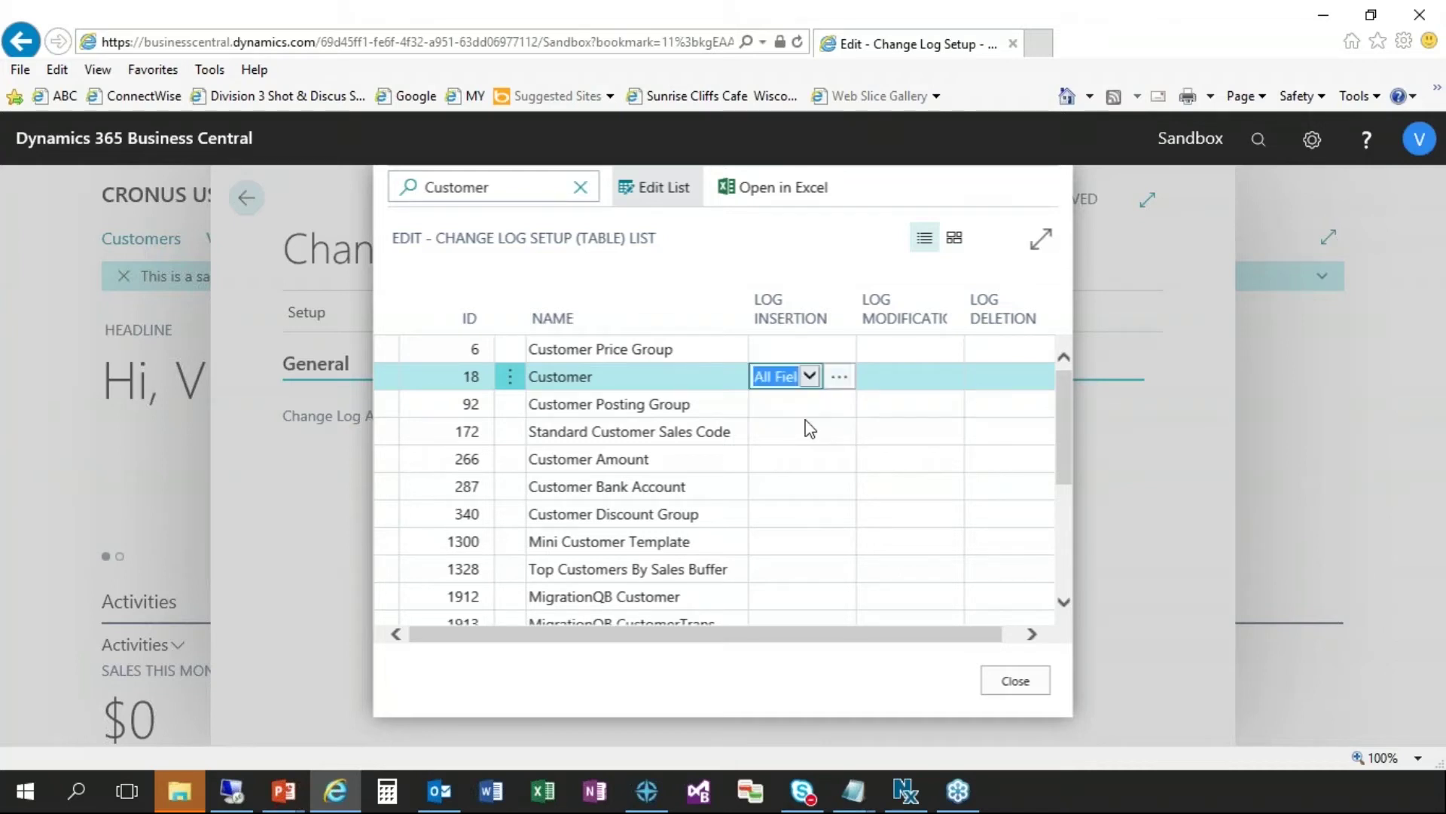
- Set Customer modification logging to Some Fields and open its field list
click(916, 383)
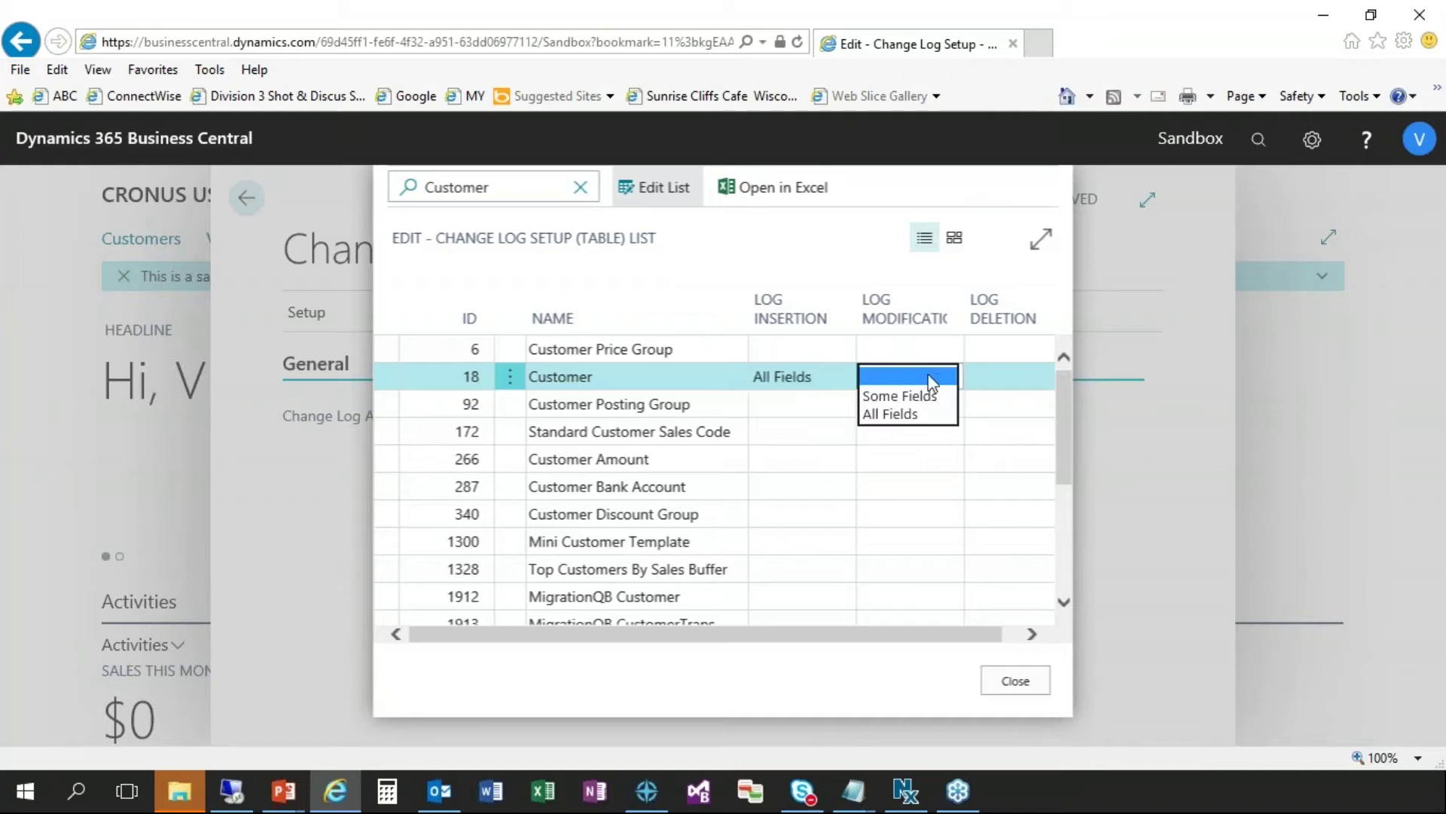
click(899, 397)
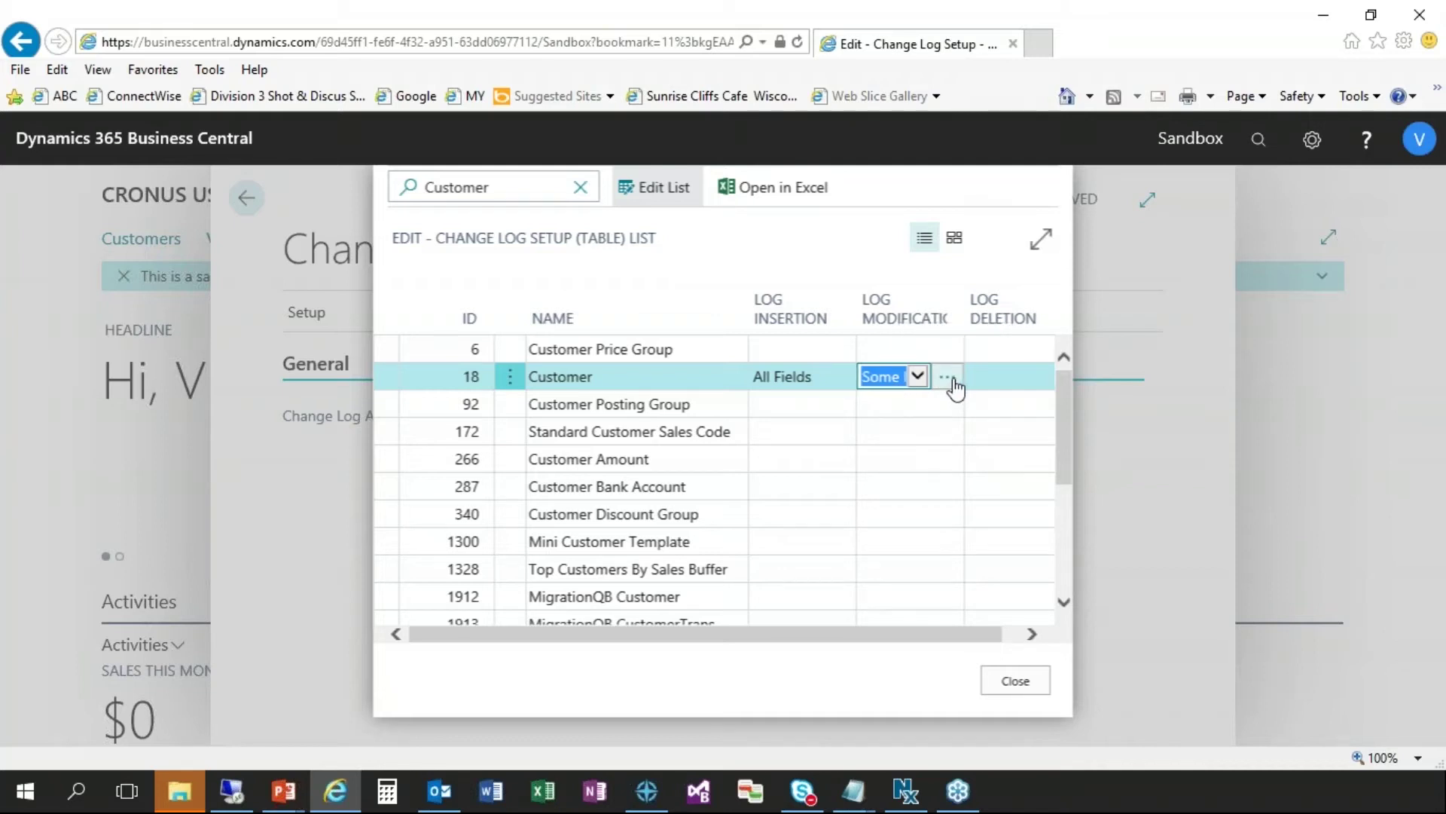
click(953, 380)
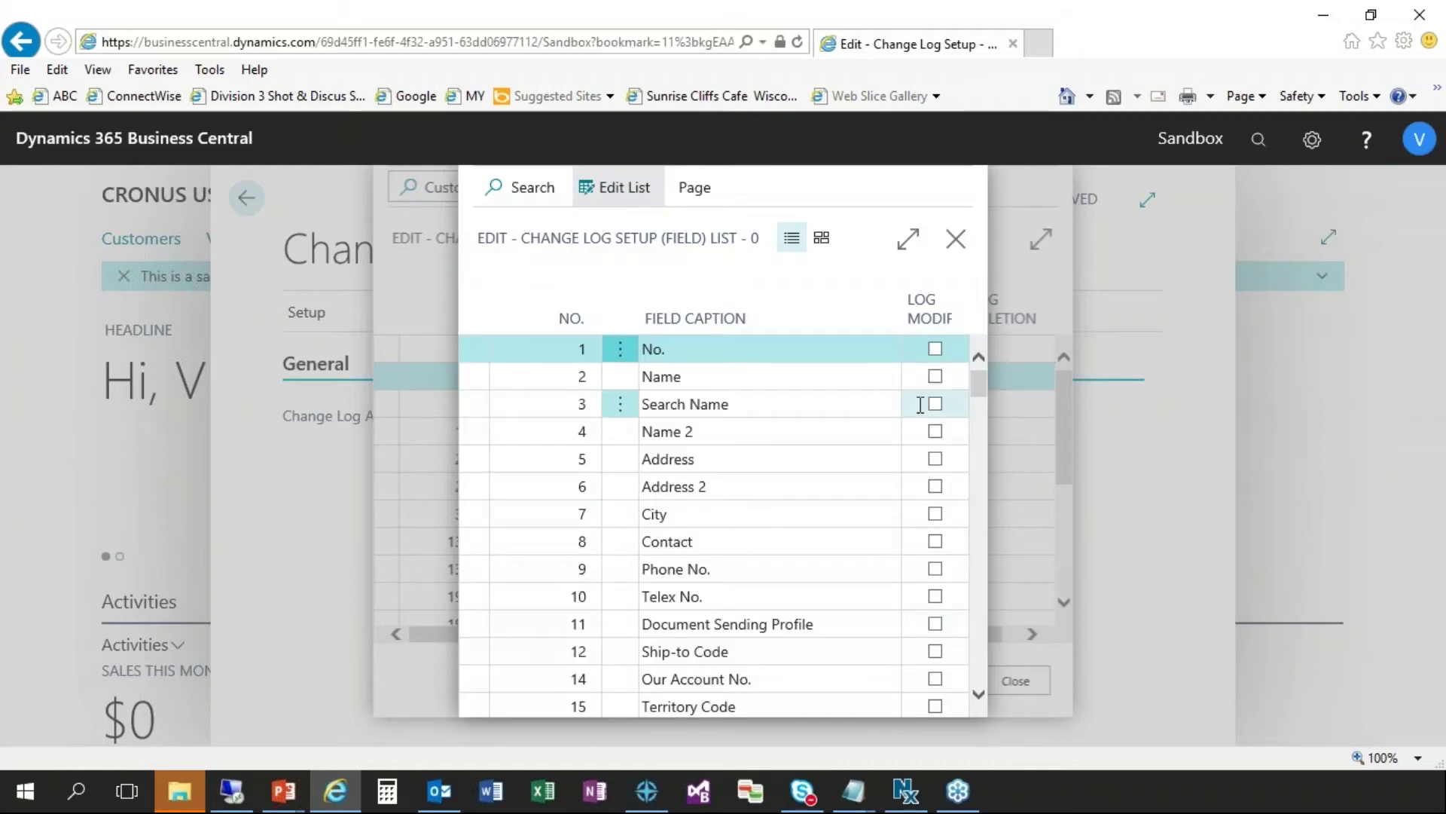
- Tick Log Modification for the Name, City, Phone No. and Credit Limit ($) fields
click(936, 379)
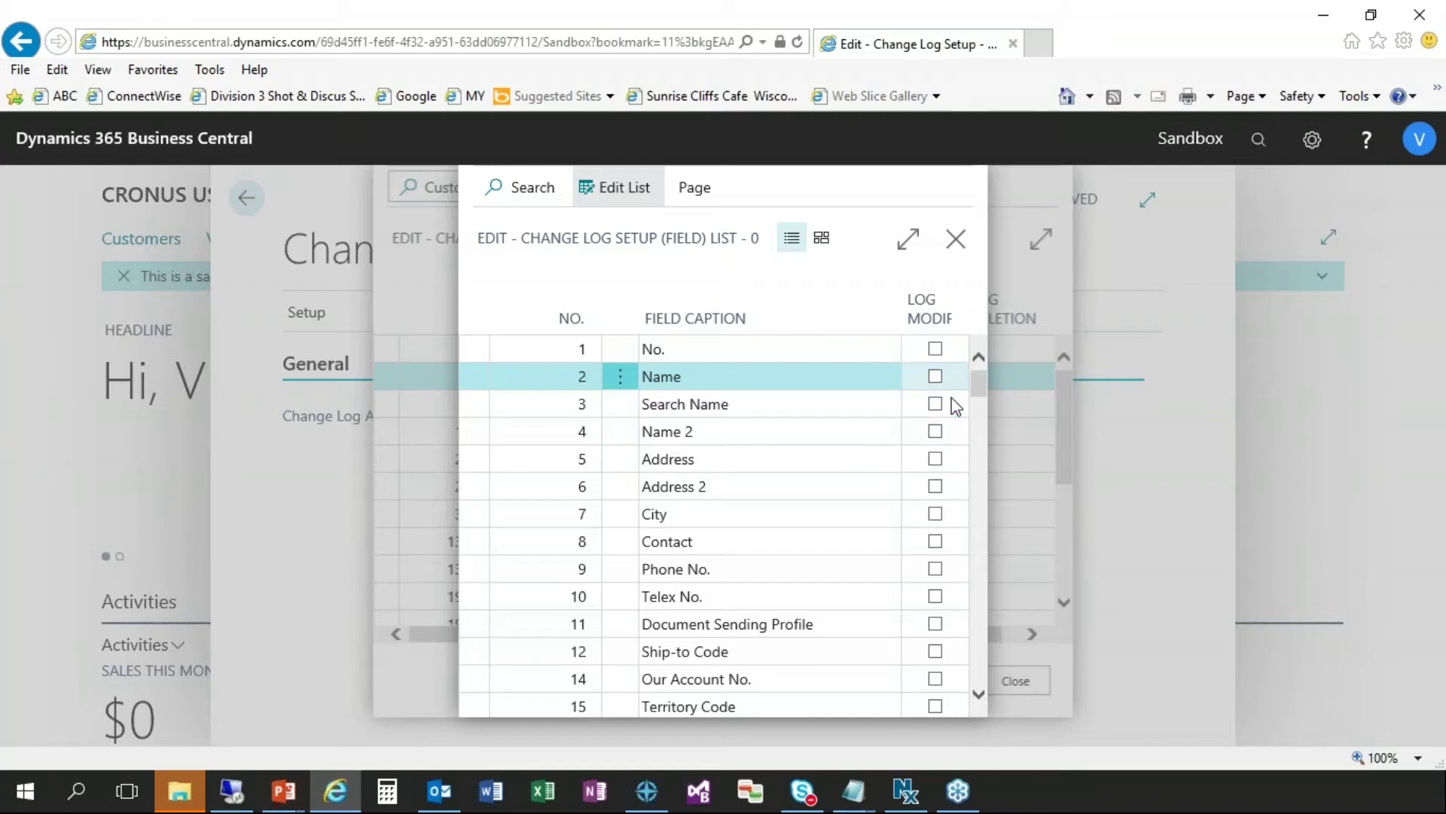
click(936, 379)
click(938, 526)
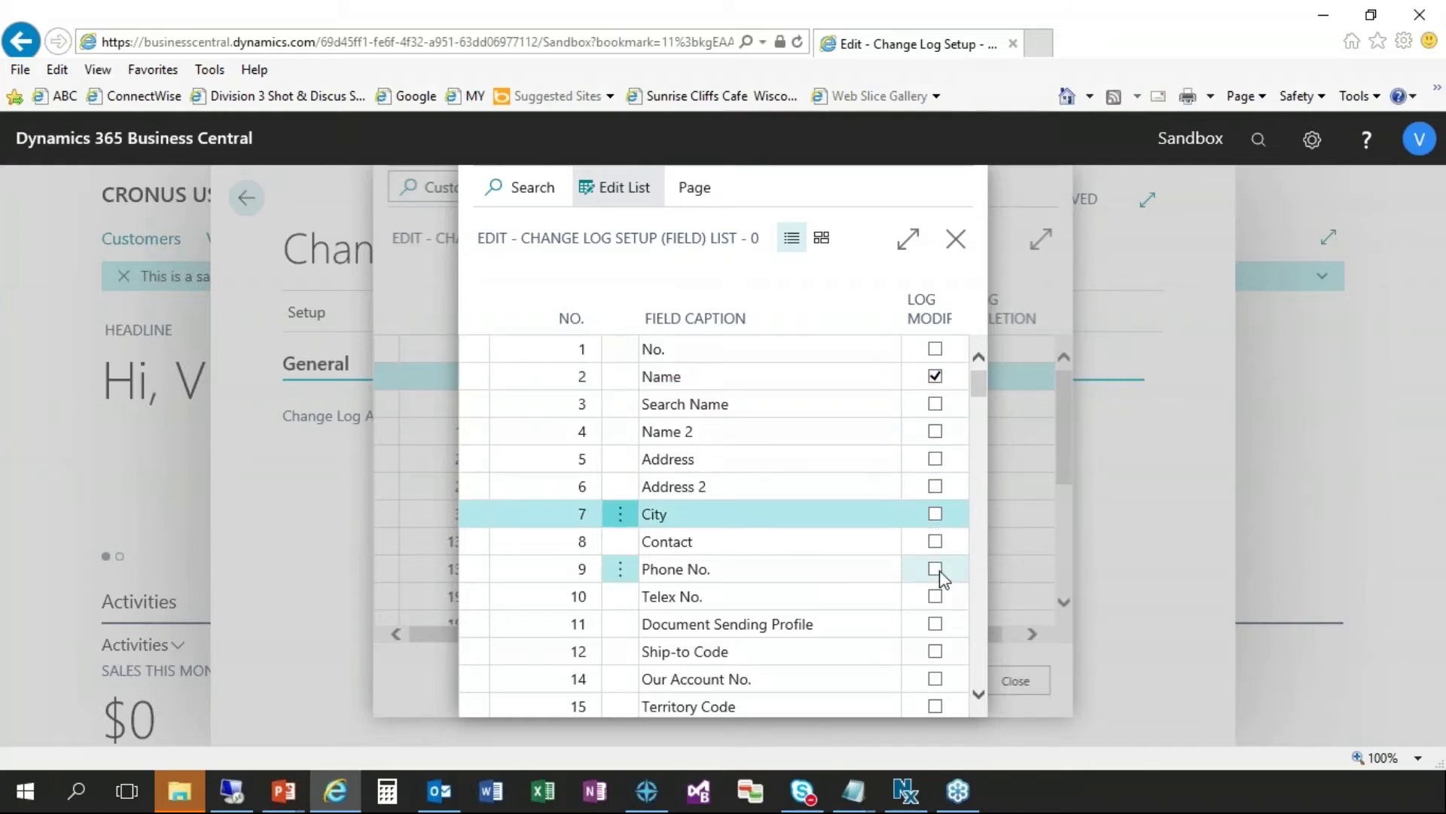
click(936, 570)
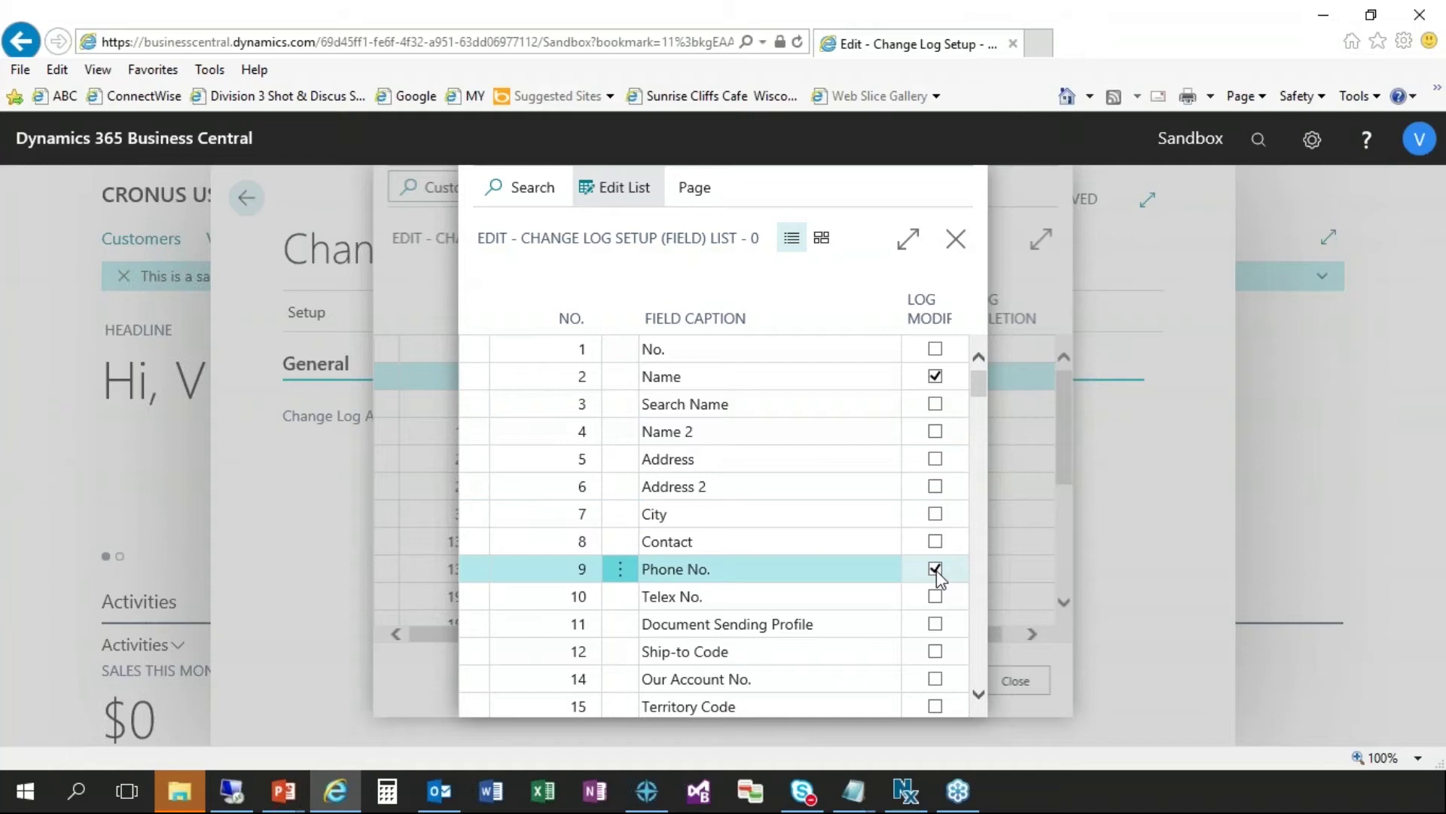
click(935, 514)
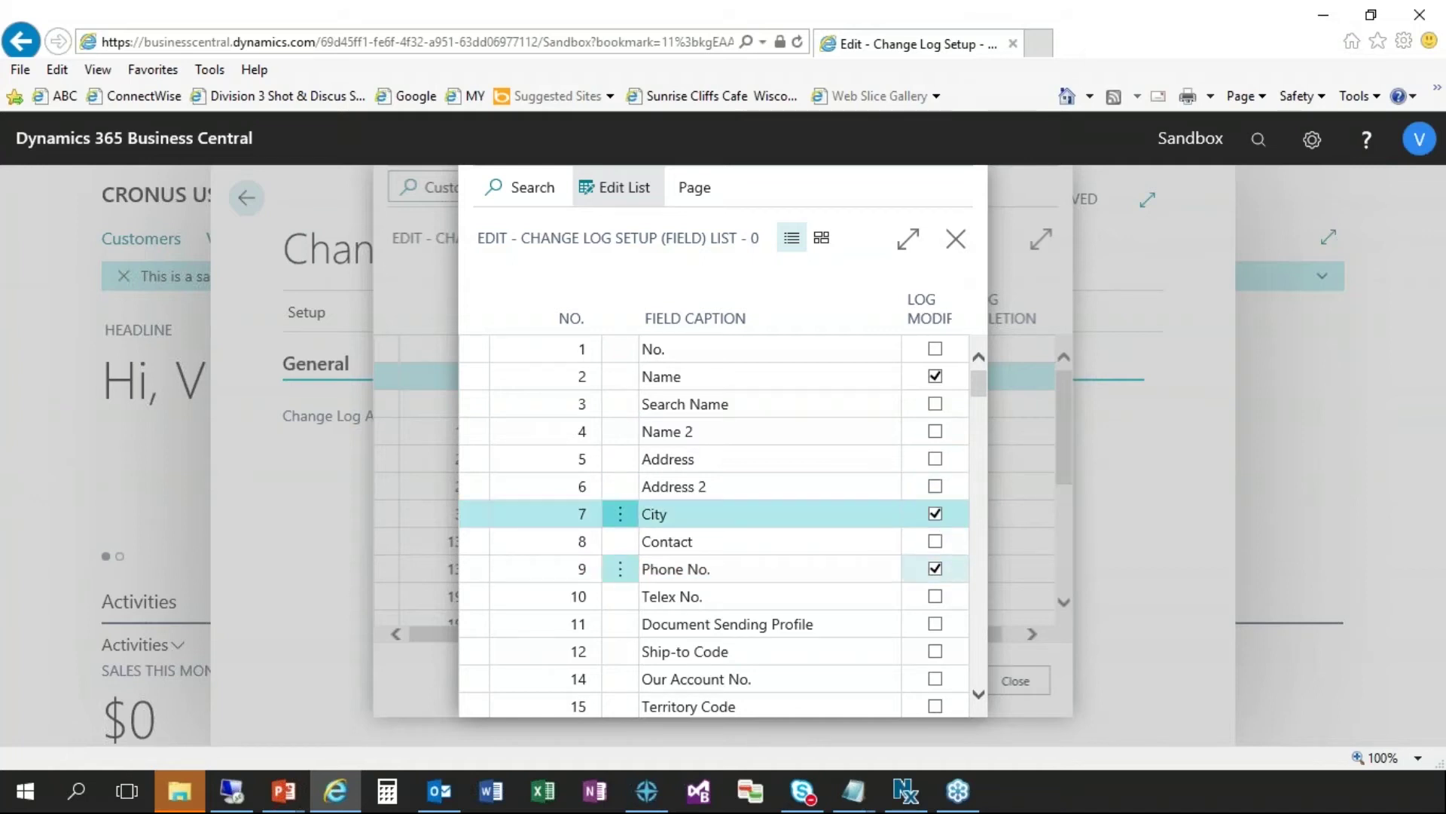
scroll(938, 563, down, 1)
scroll(934, 555, down, 1)
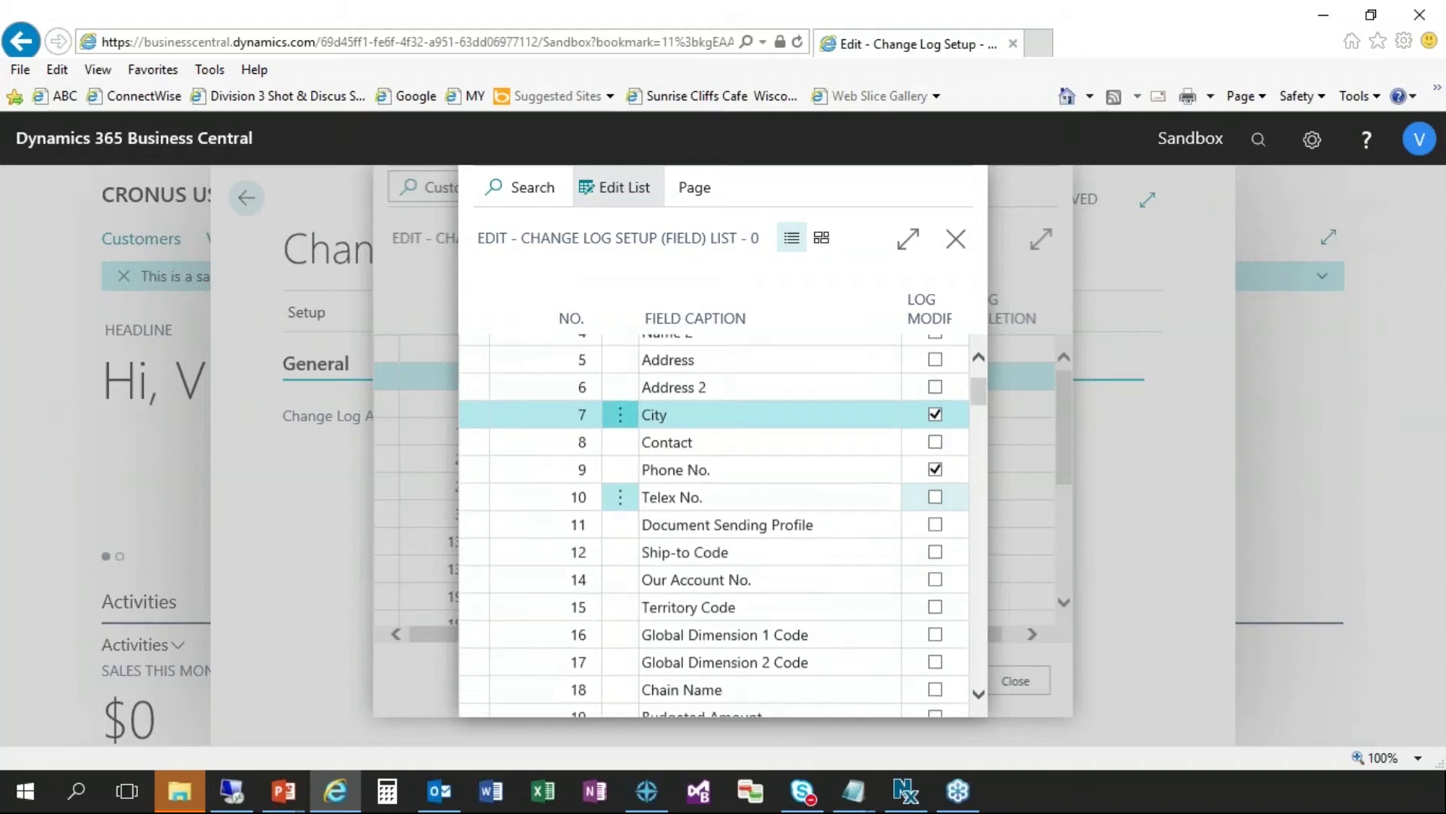
scroll(934, 616, down, 3)
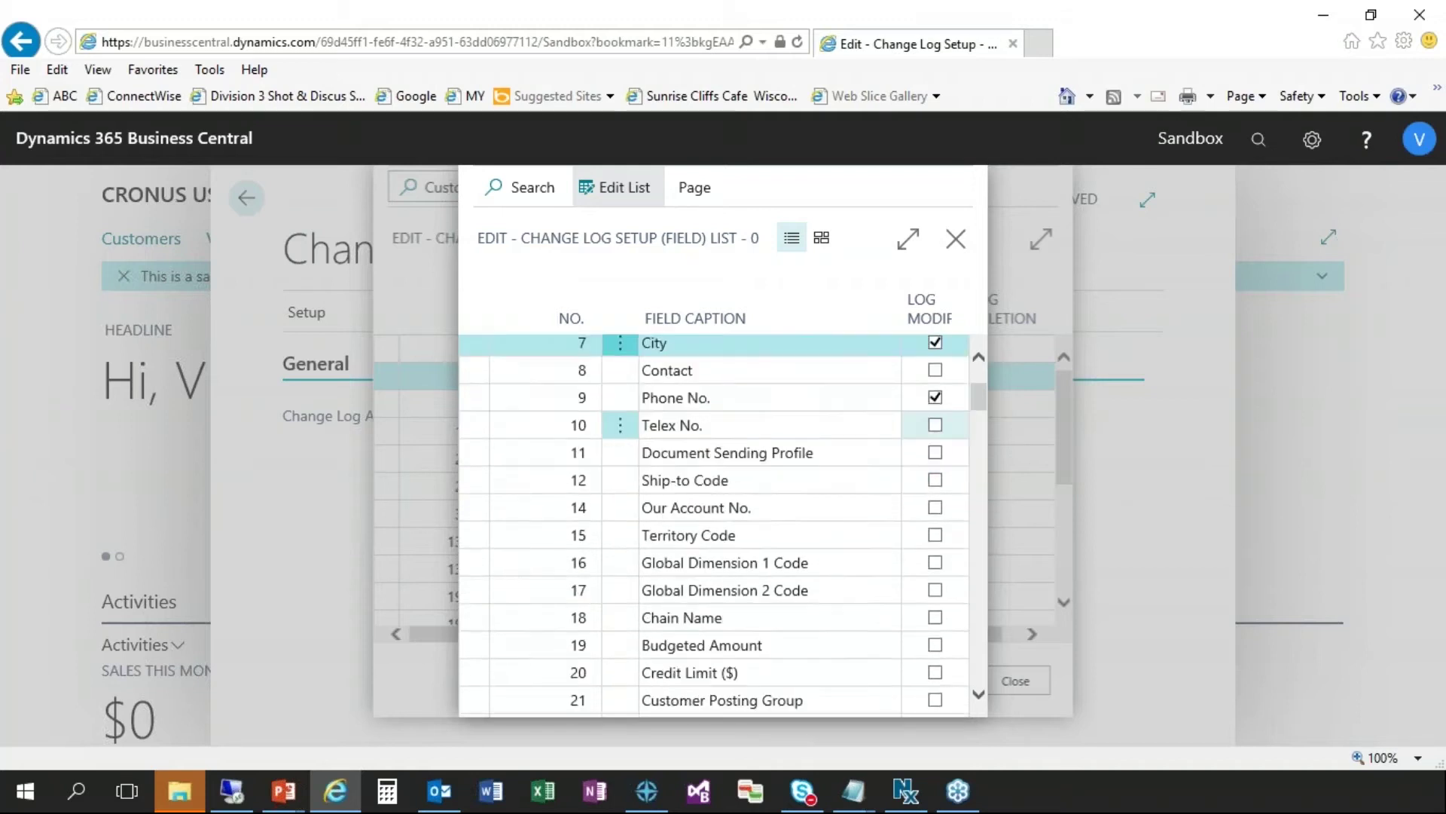
click(934, 616)
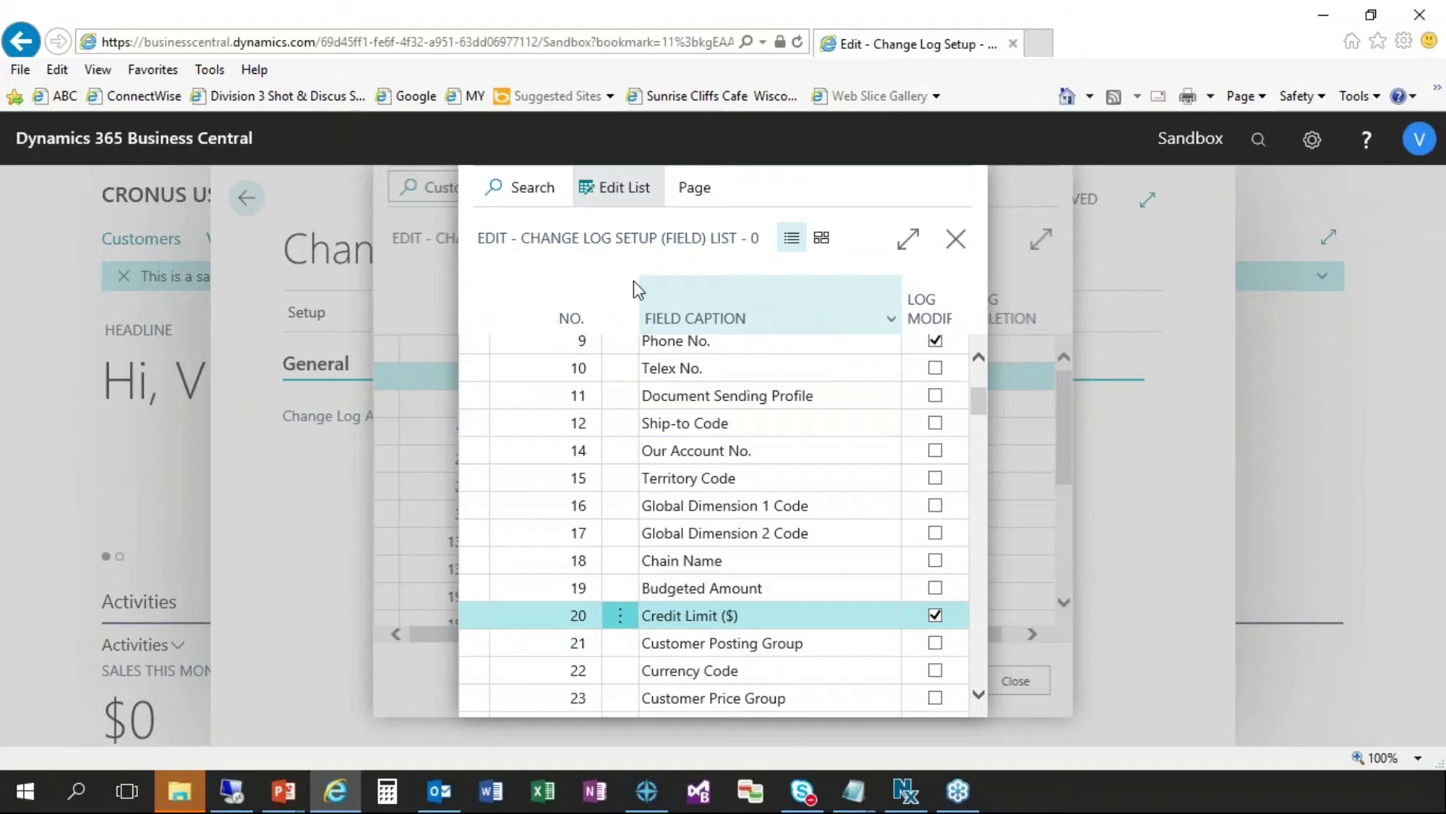
- Set Customer deletion logging to All Fields, then close Change Log Setup to the home page
click(955, 241)
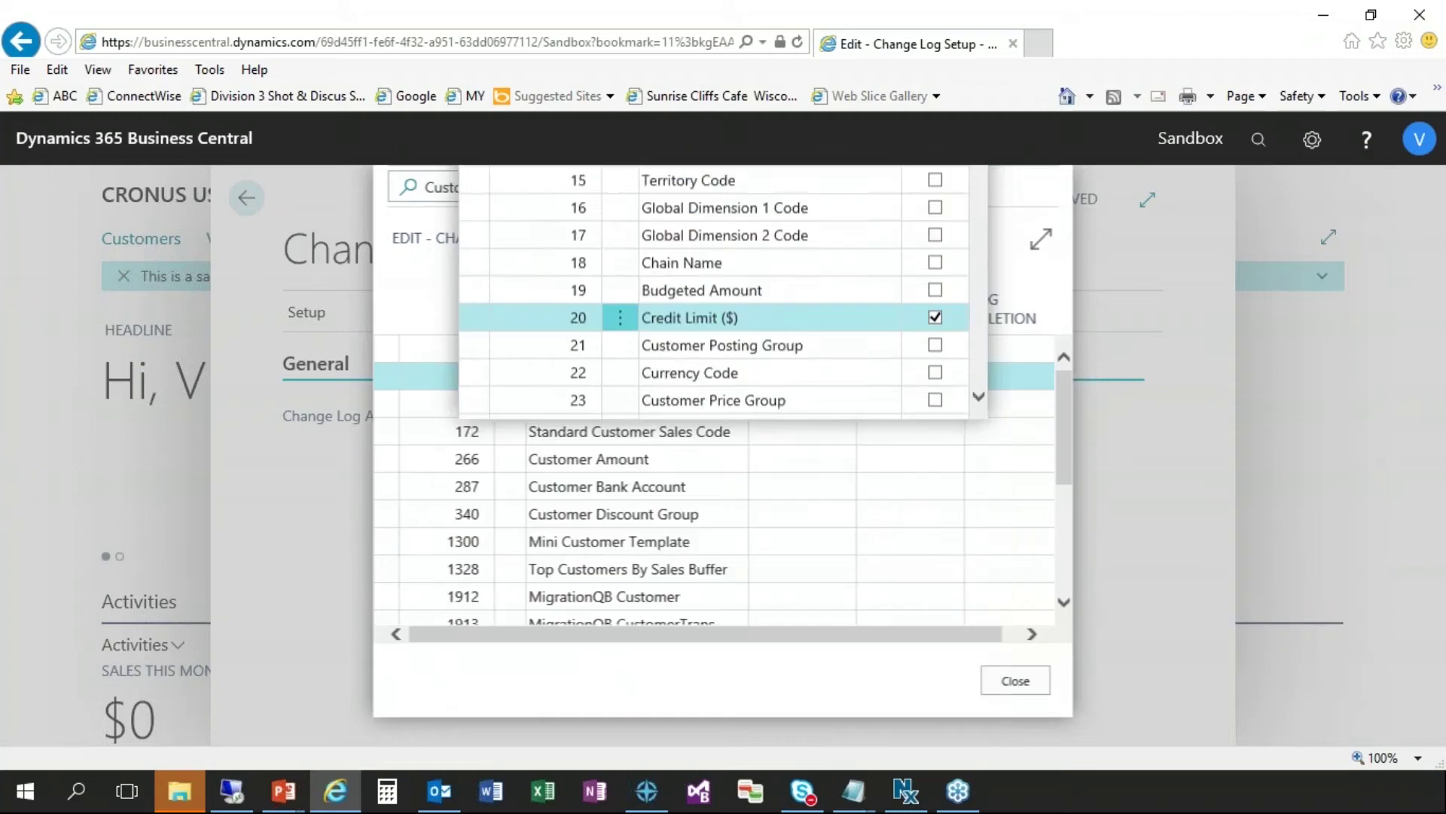
click(1019, 388)
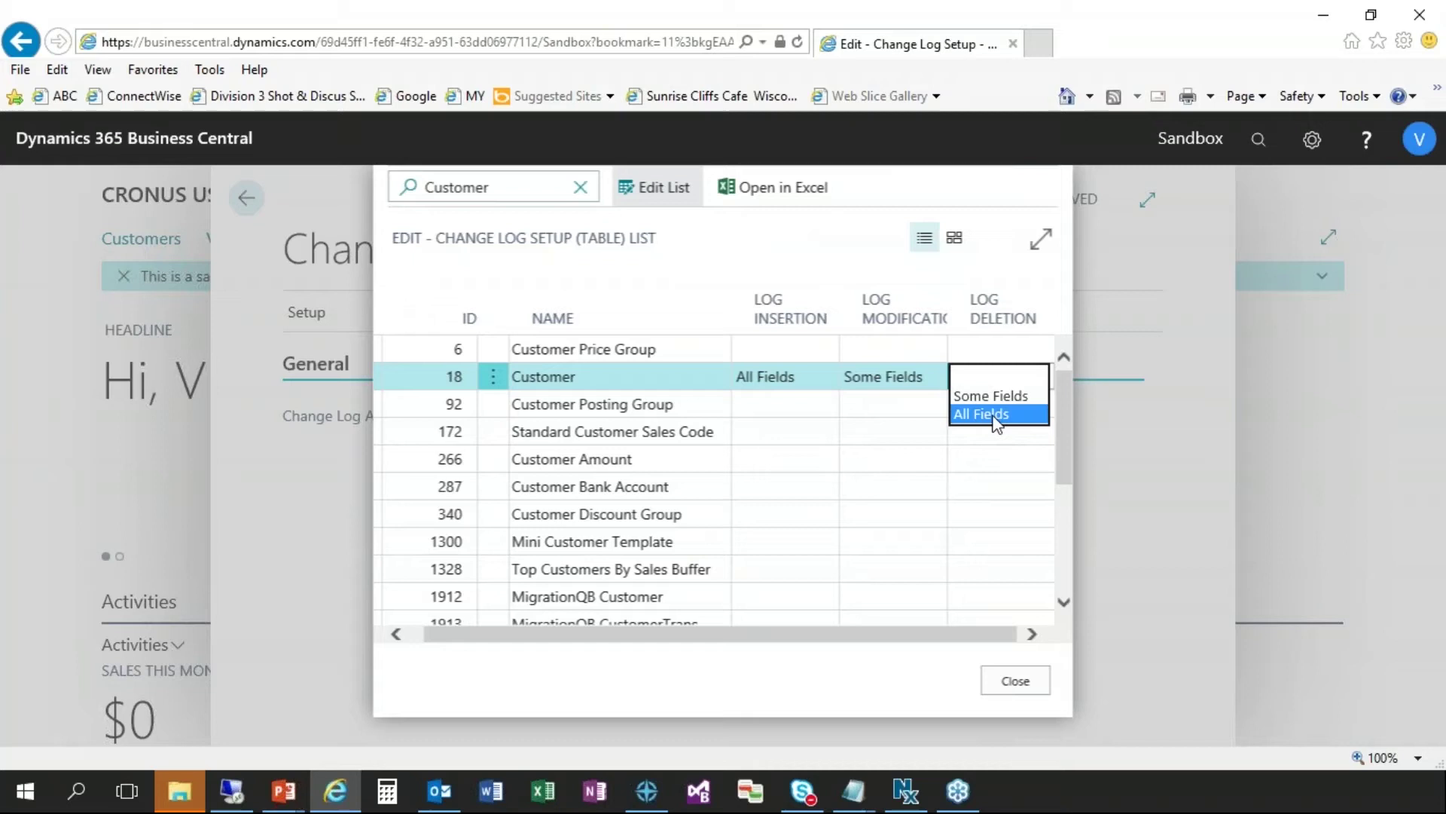
click(994, 414)
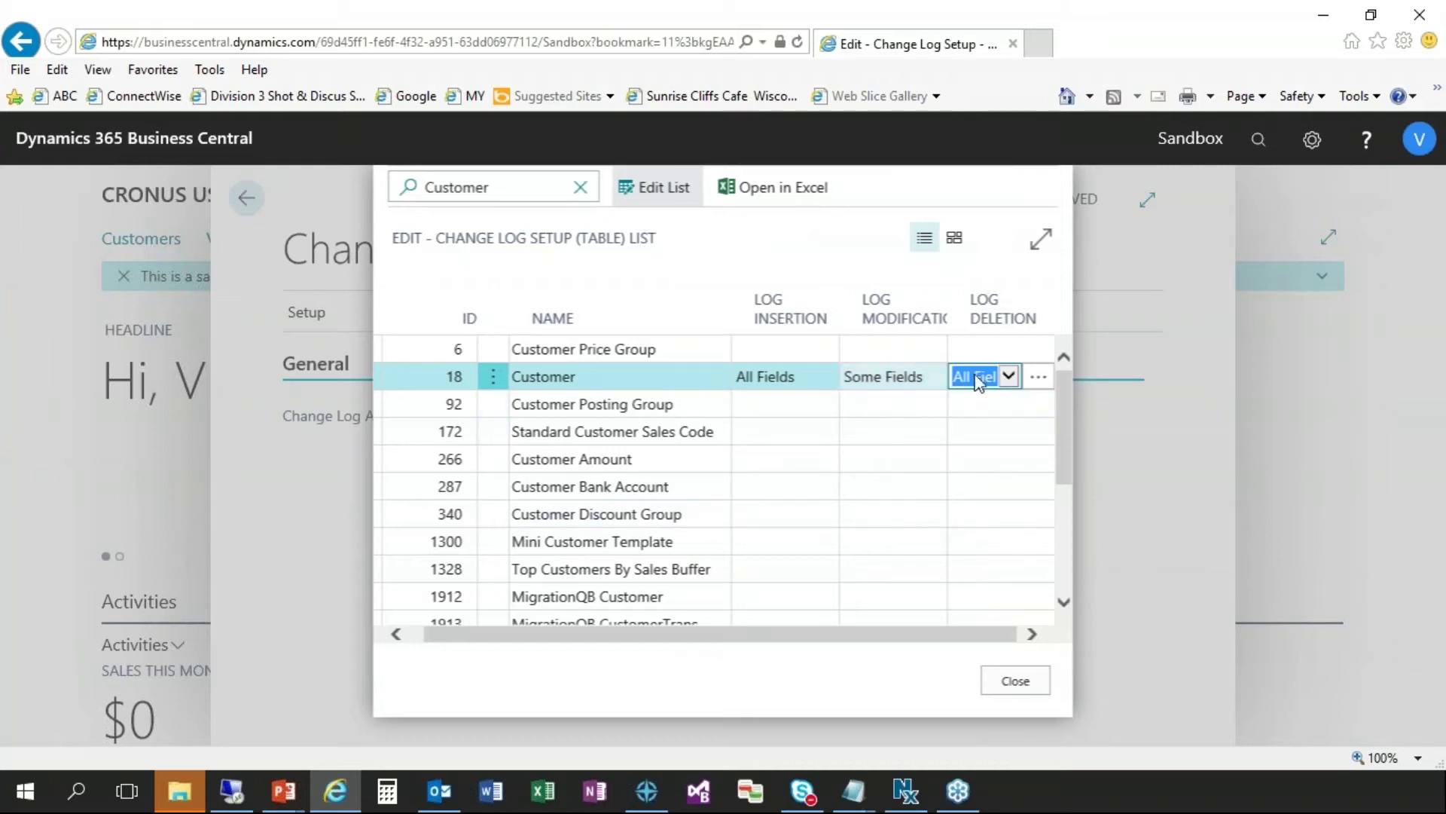
click(1014, 682)
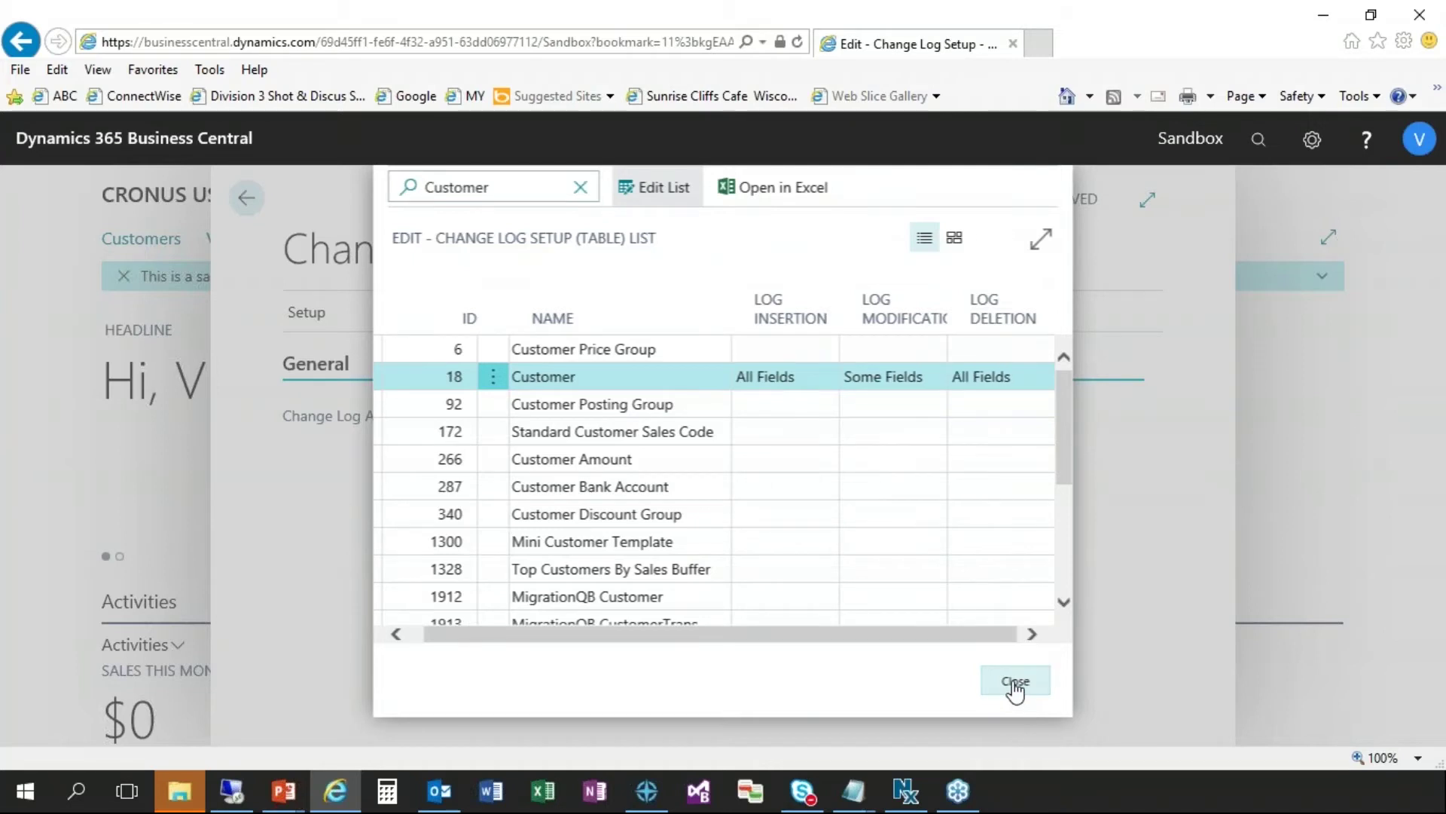
click(1014, 682)
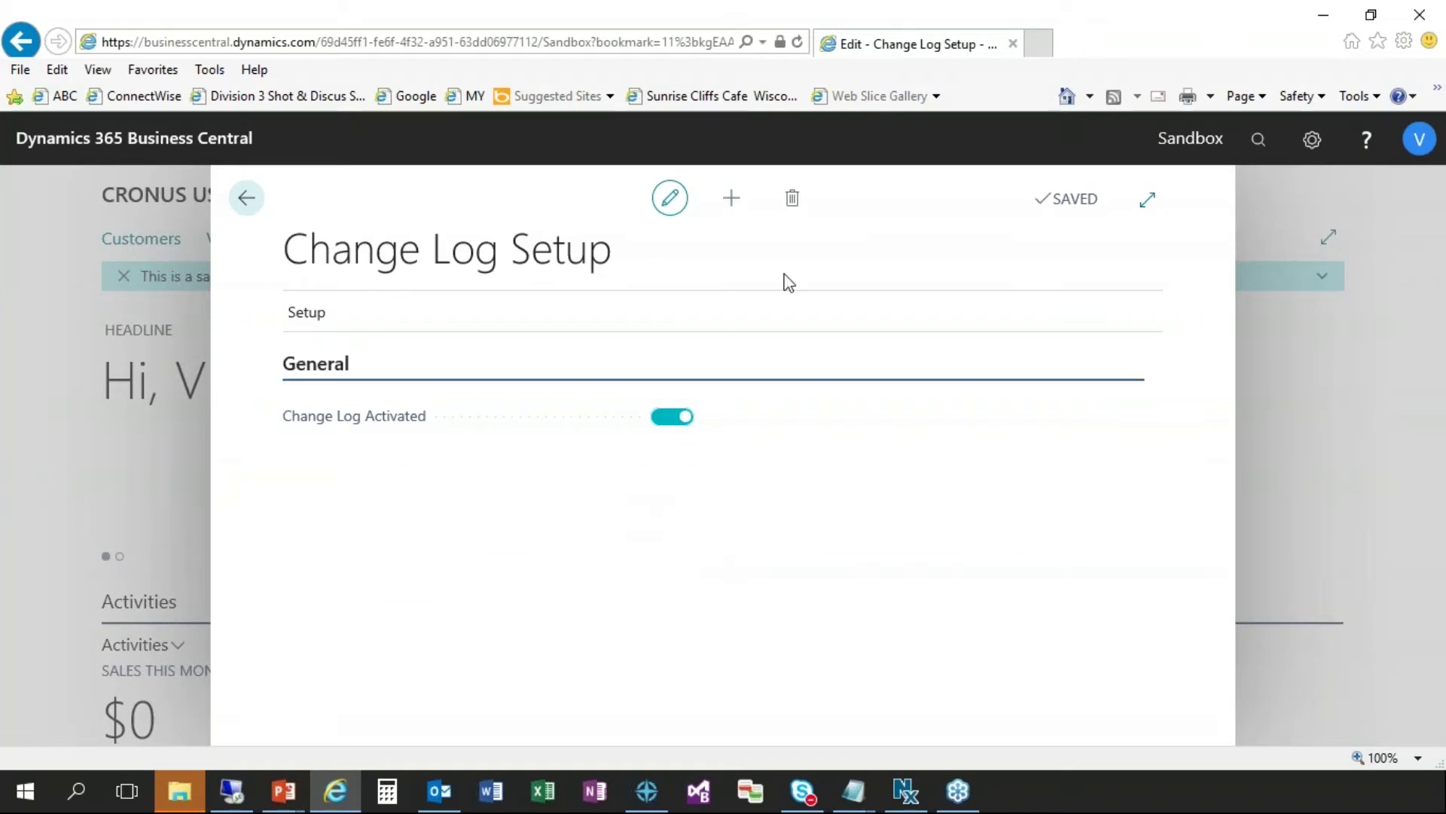
click(255, 199)
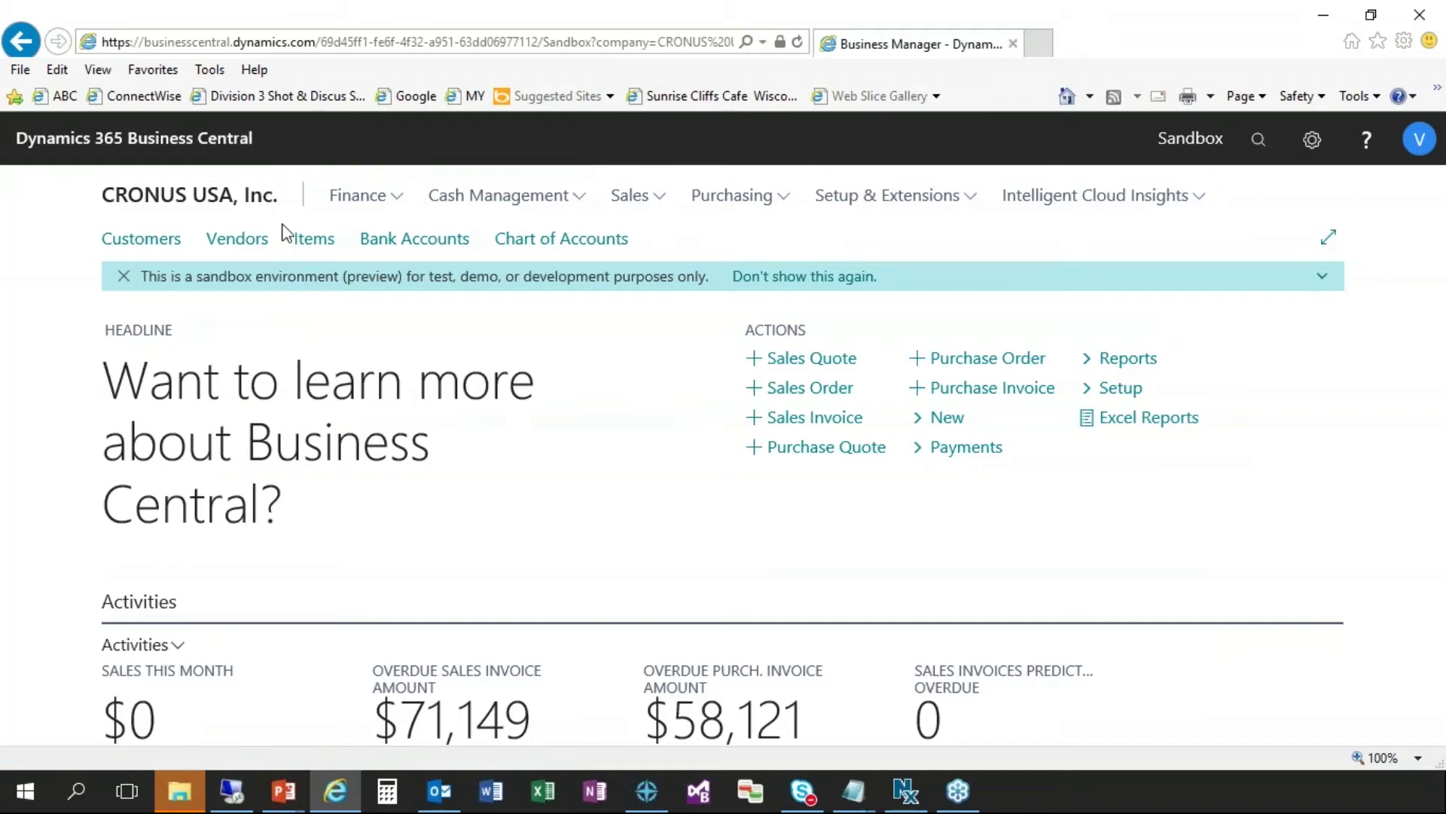
- From the Customers list, create a new customer from the Cash-Payment / Retail Customer (Cash) template
click(415, 241)
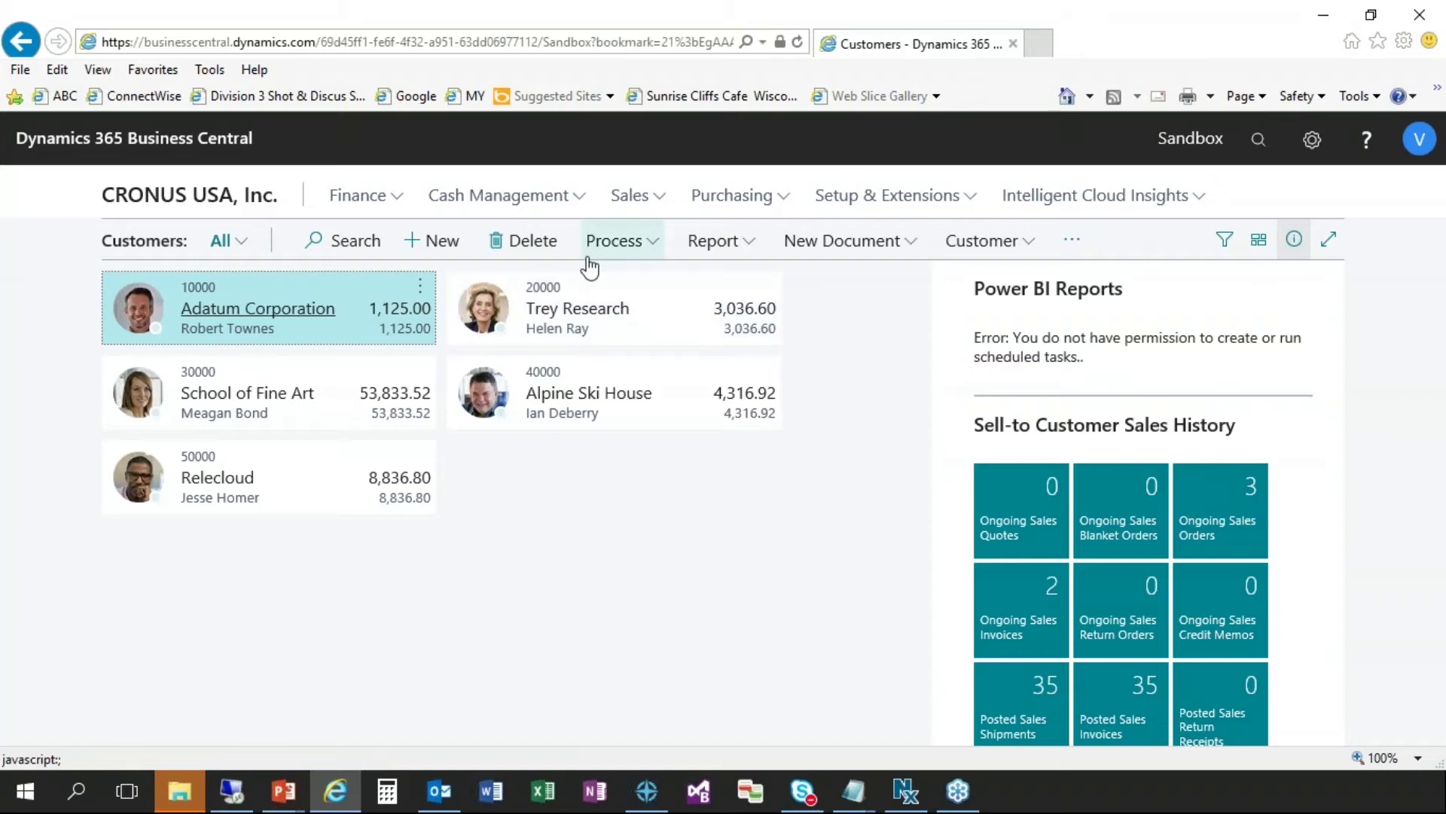
click(424, 243)
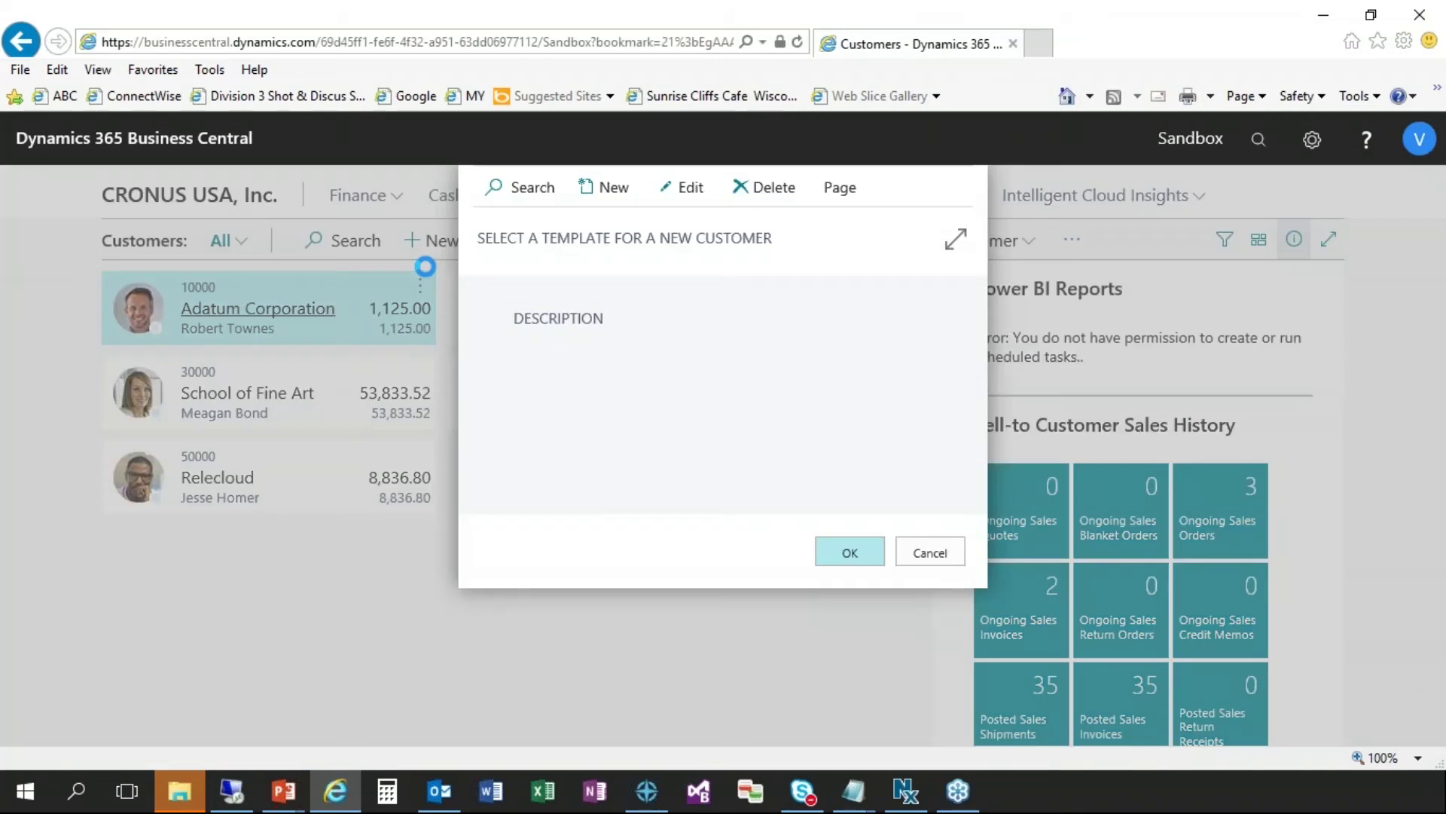
click(613, 386)
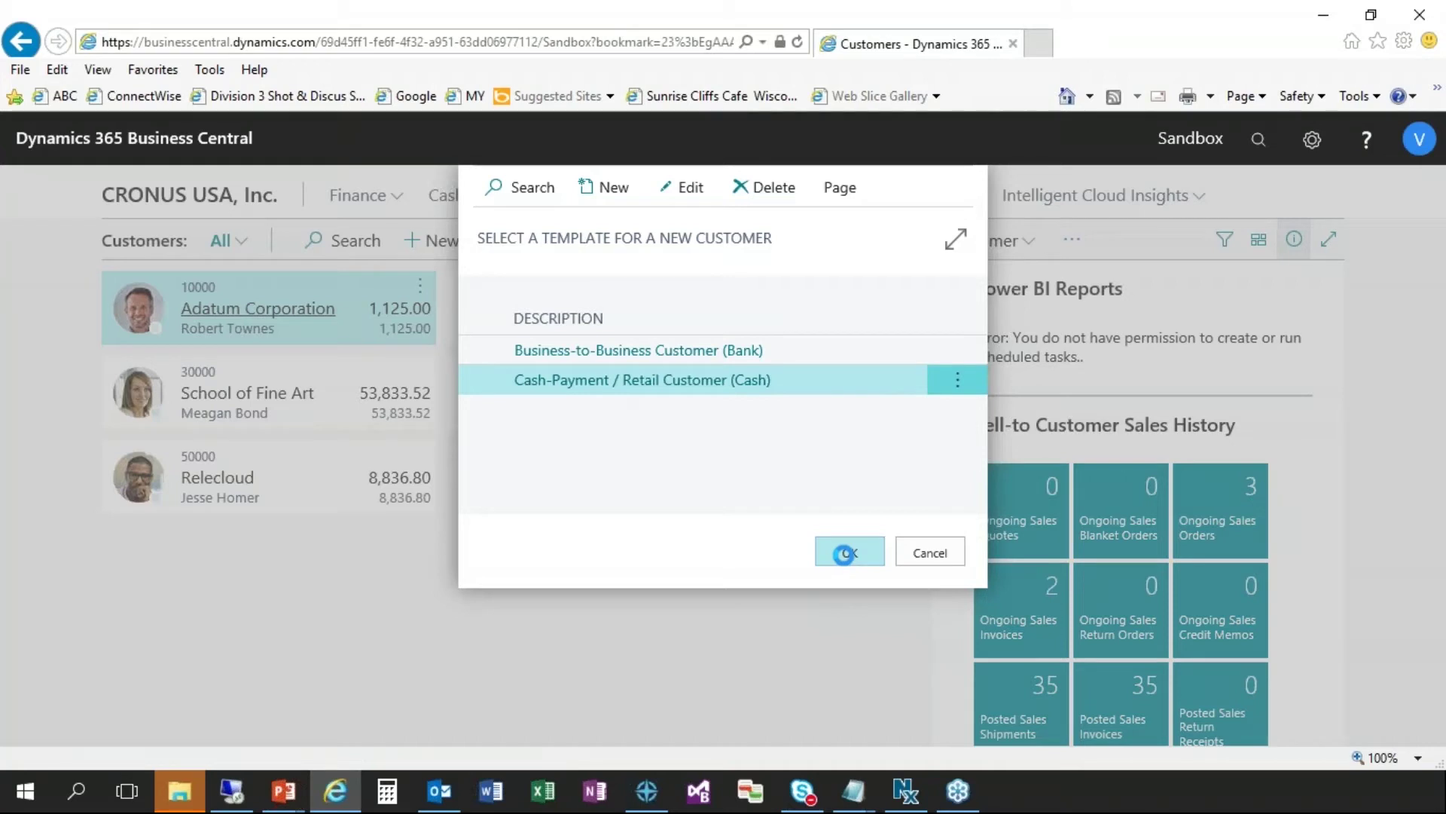
click(845, 553)
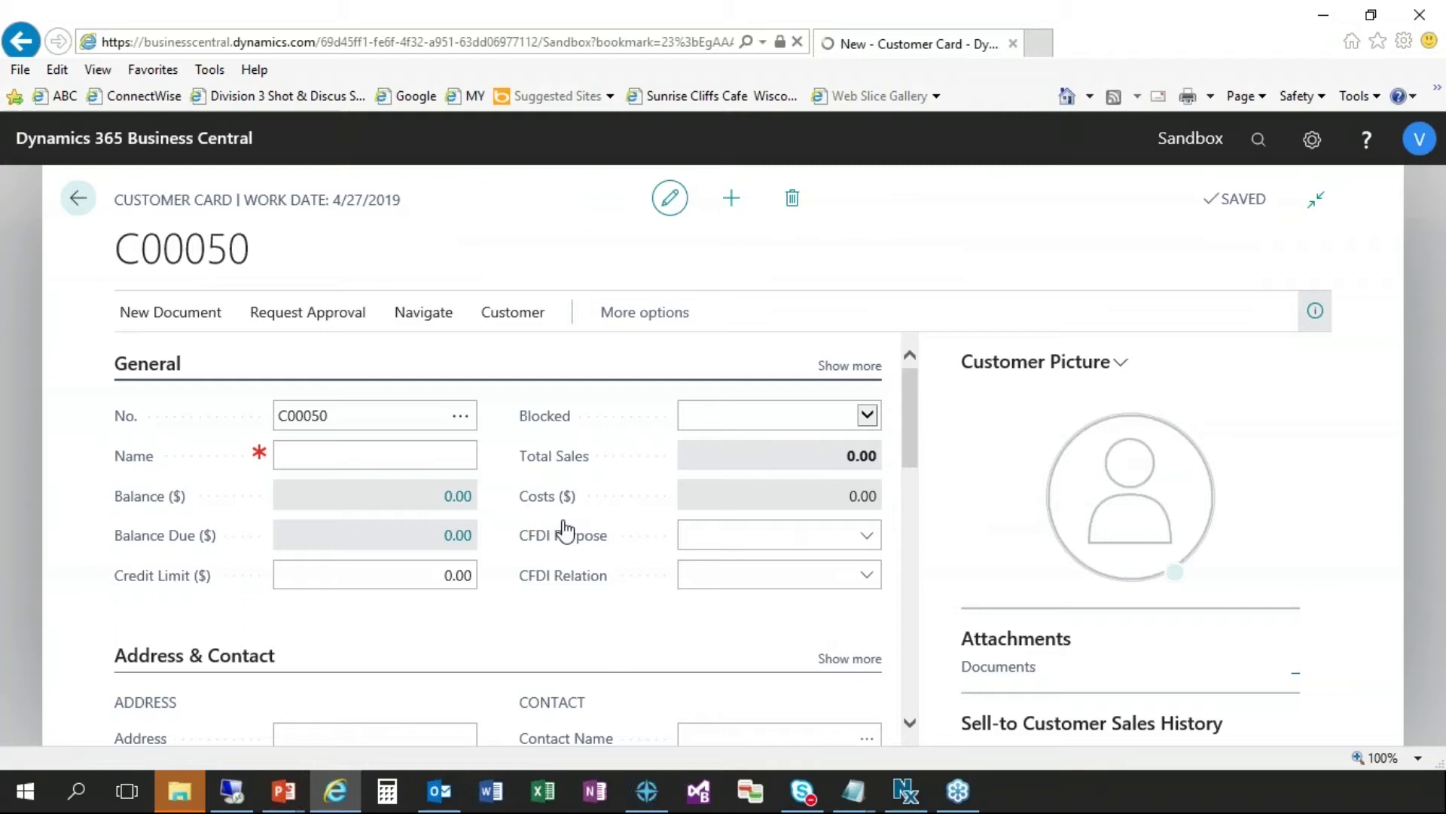
- Enter the customer's full name and street address on card C00050
key(Tab)
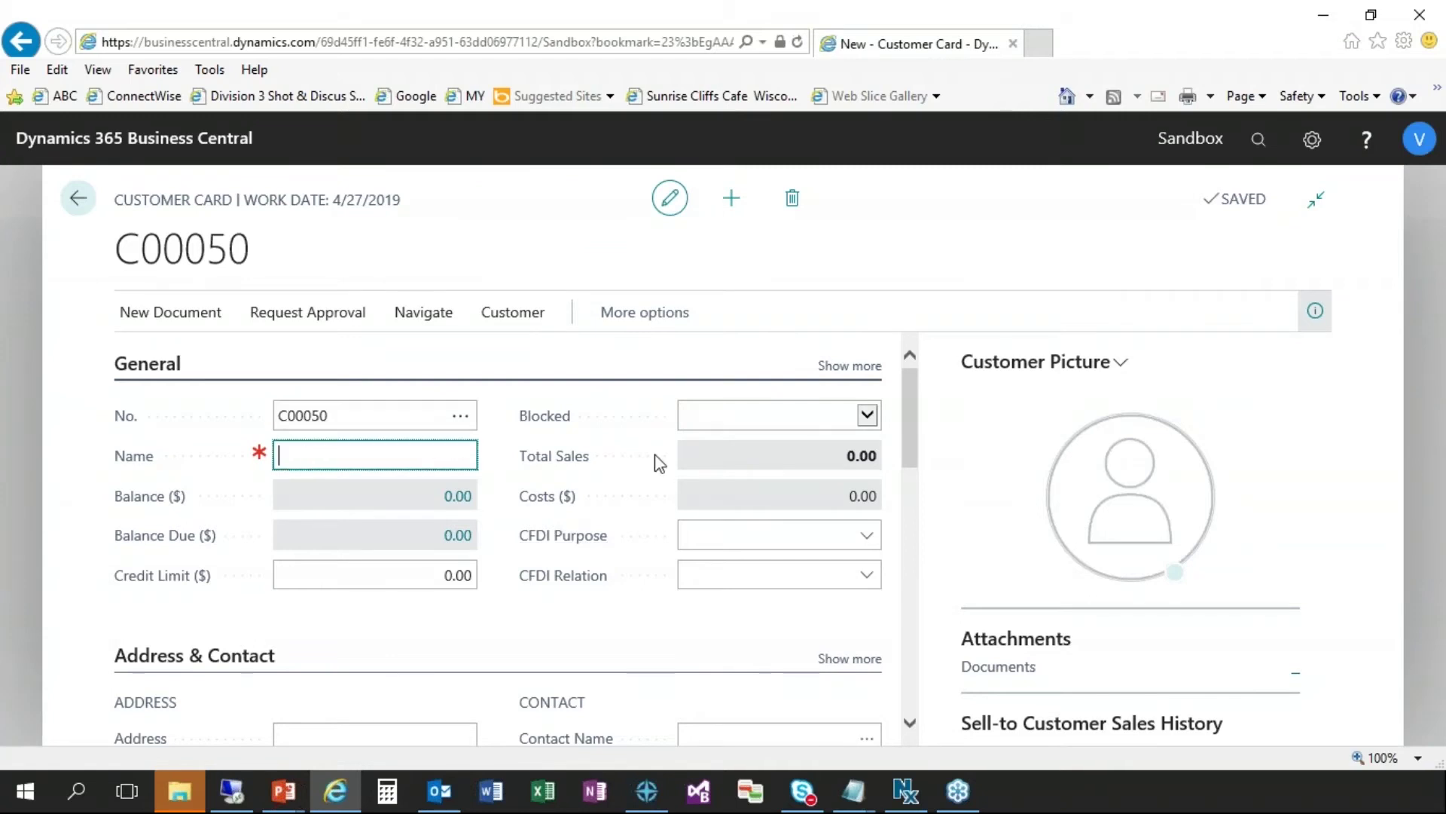
key(Tab)
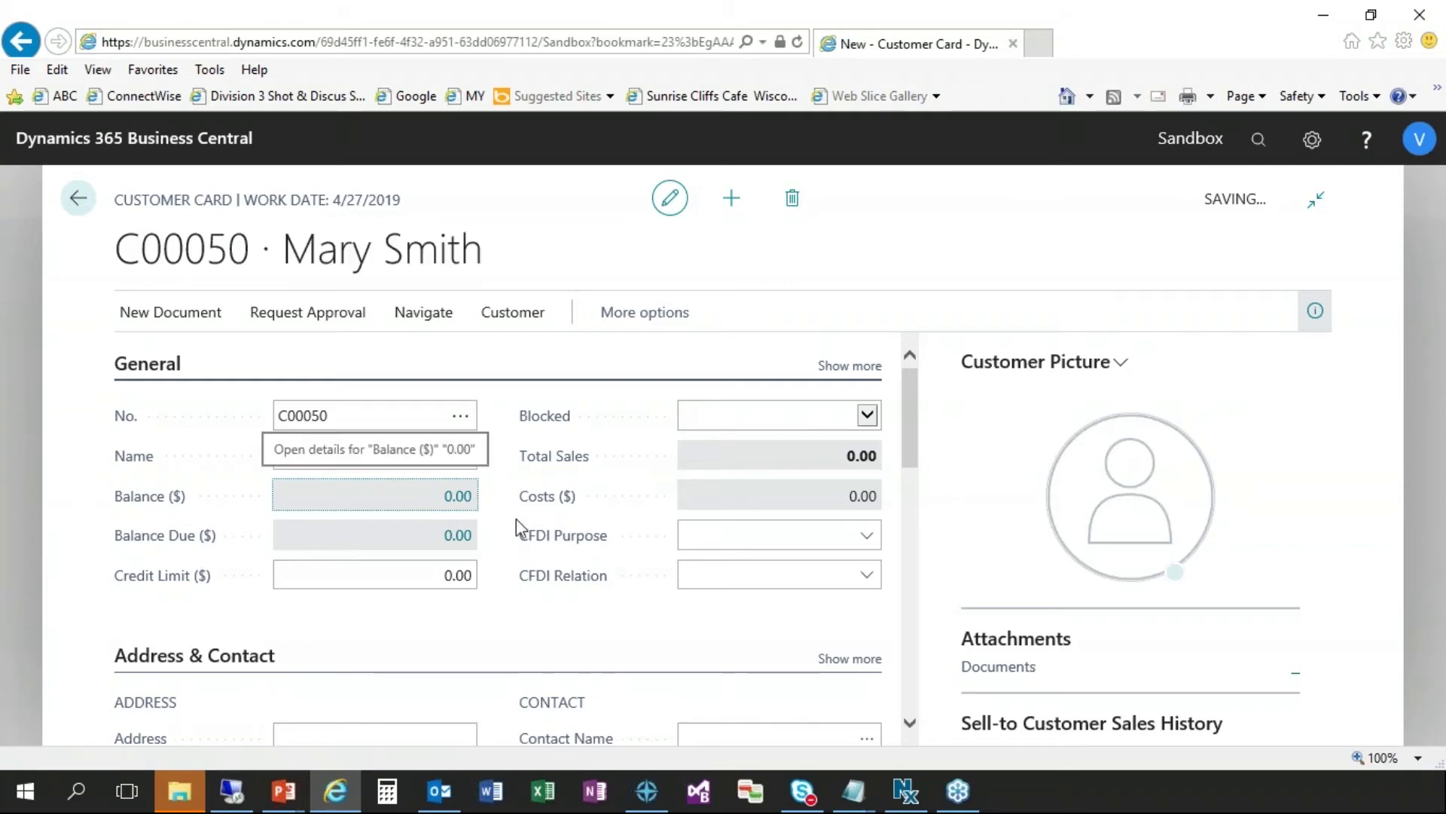
scroll(513, 562, down, 1)
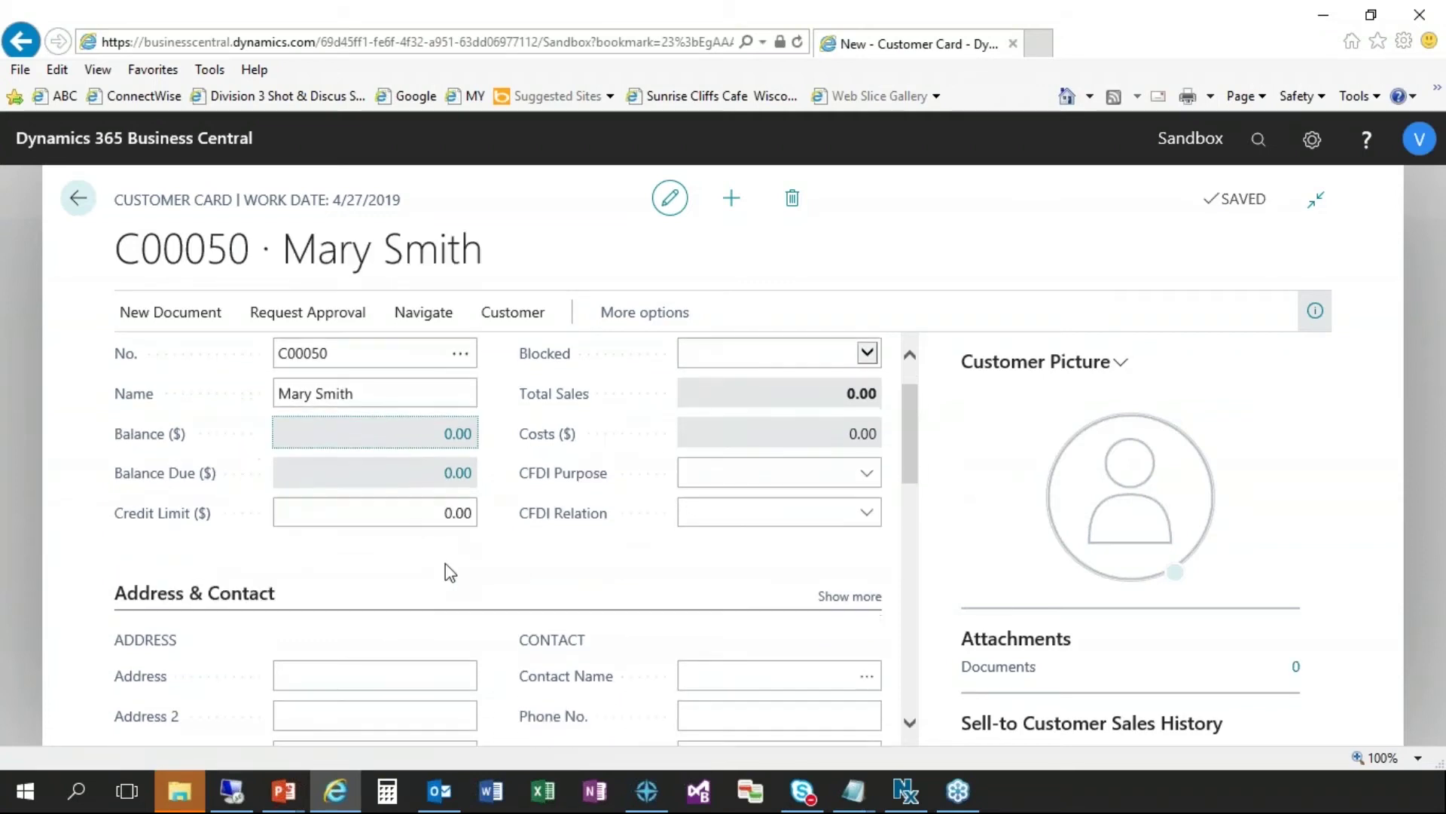
scroll(445, 571, down, 2)
click(320, 613)
text(500 Main Street)
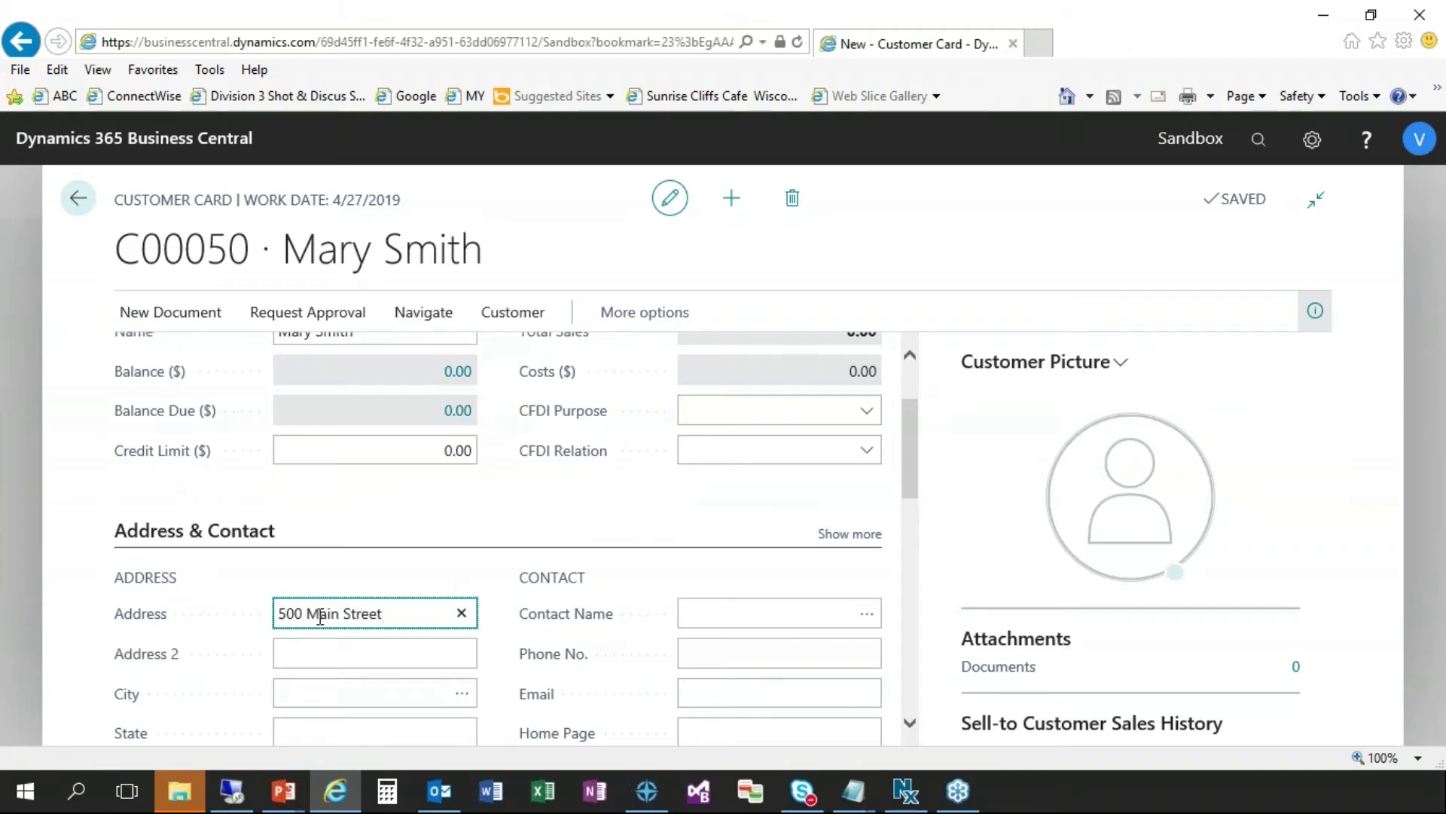
key(Tab)
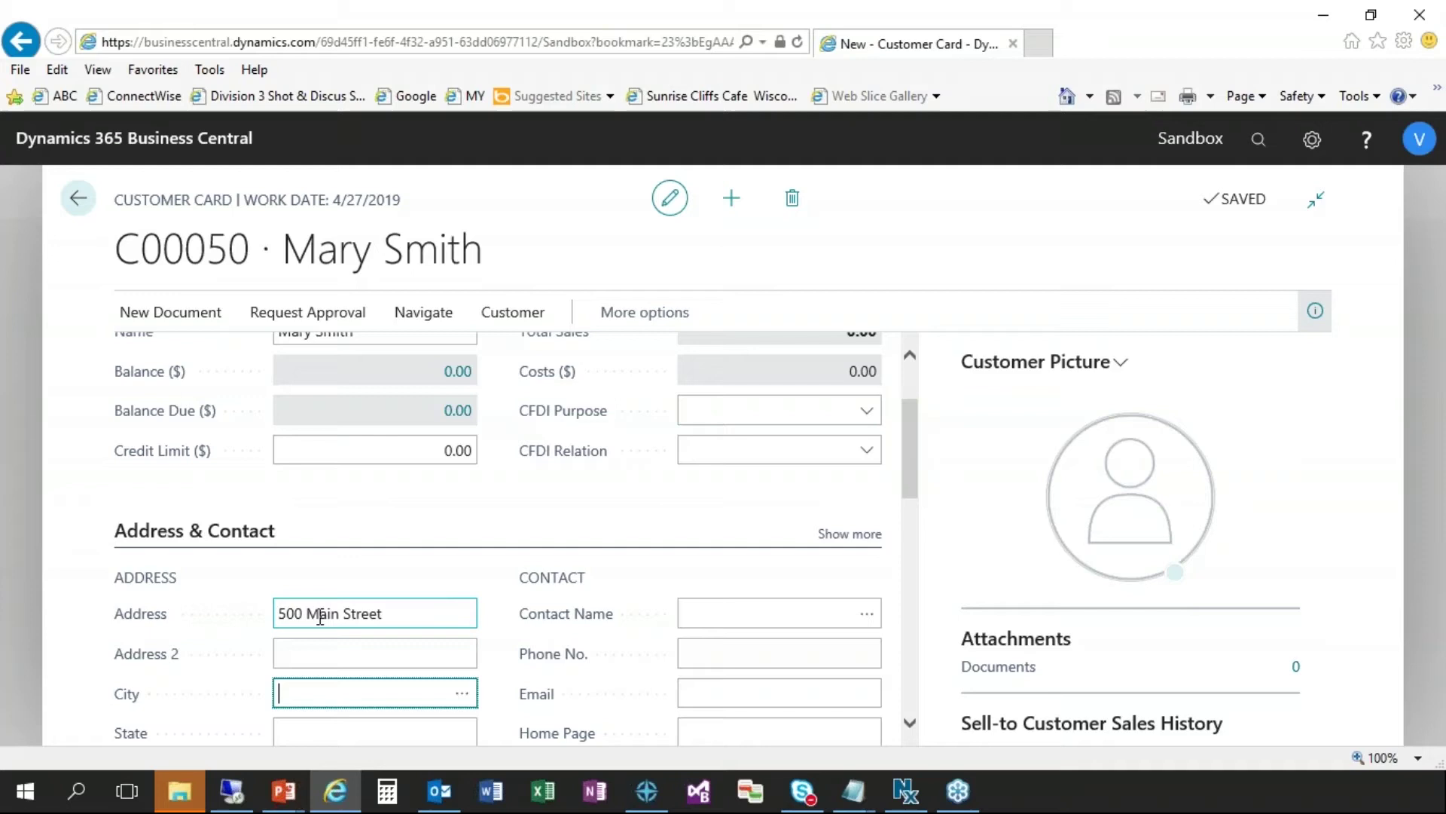
- Fill in the customer's city, state initial and phone number
text(Madison)
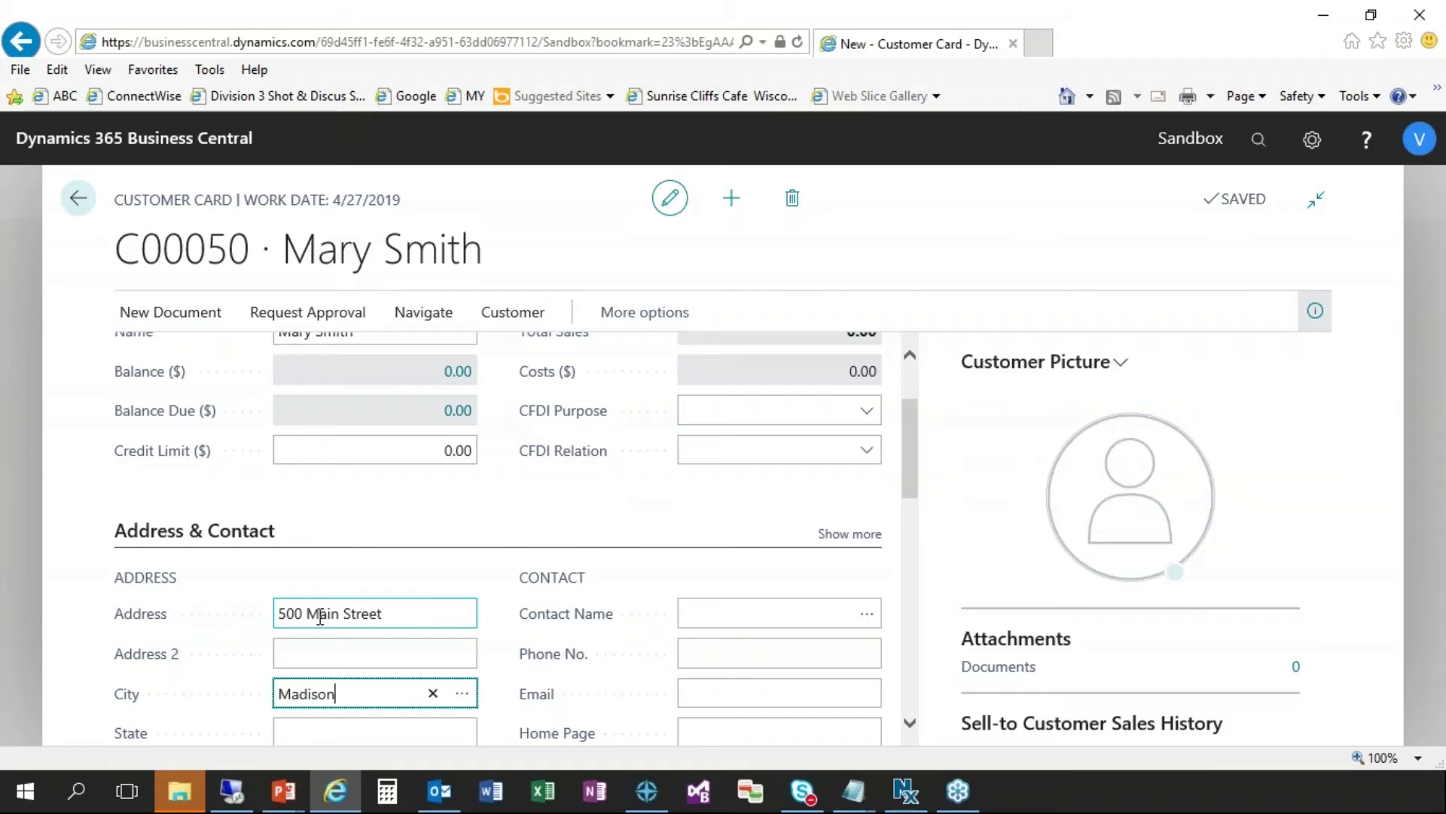
key(Tab)
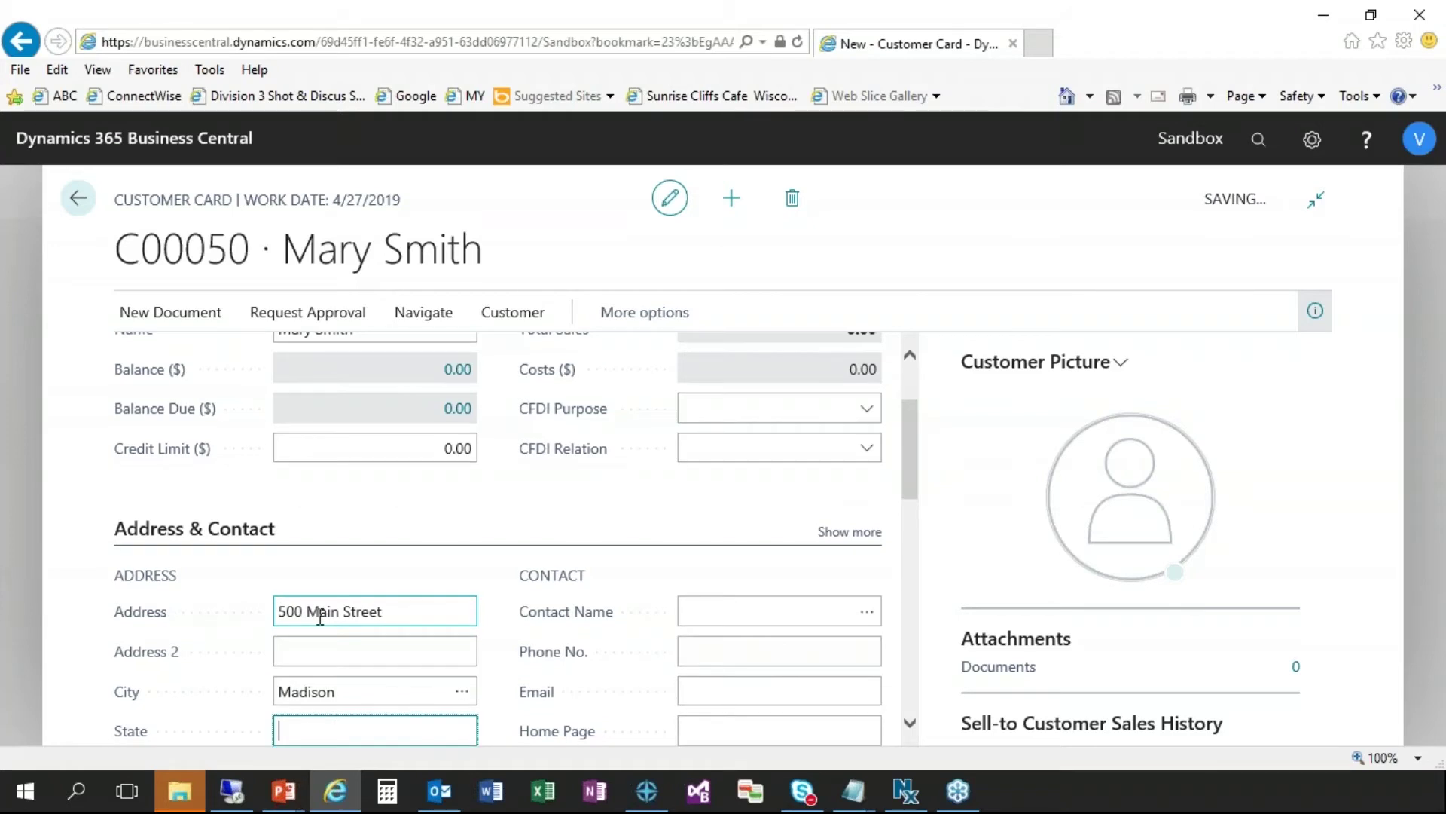
text(I)
key(Tab)
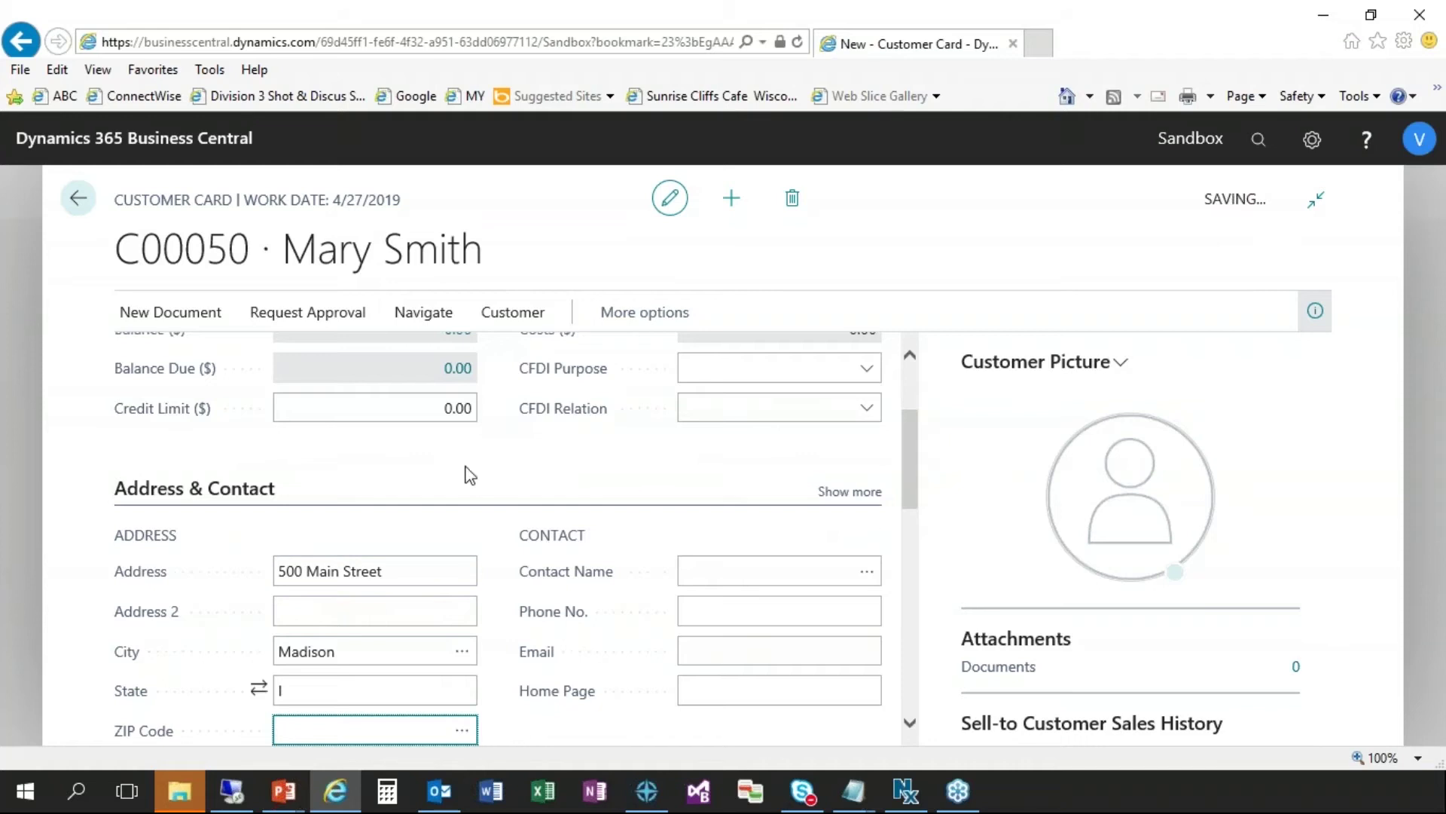
click(716, 611)
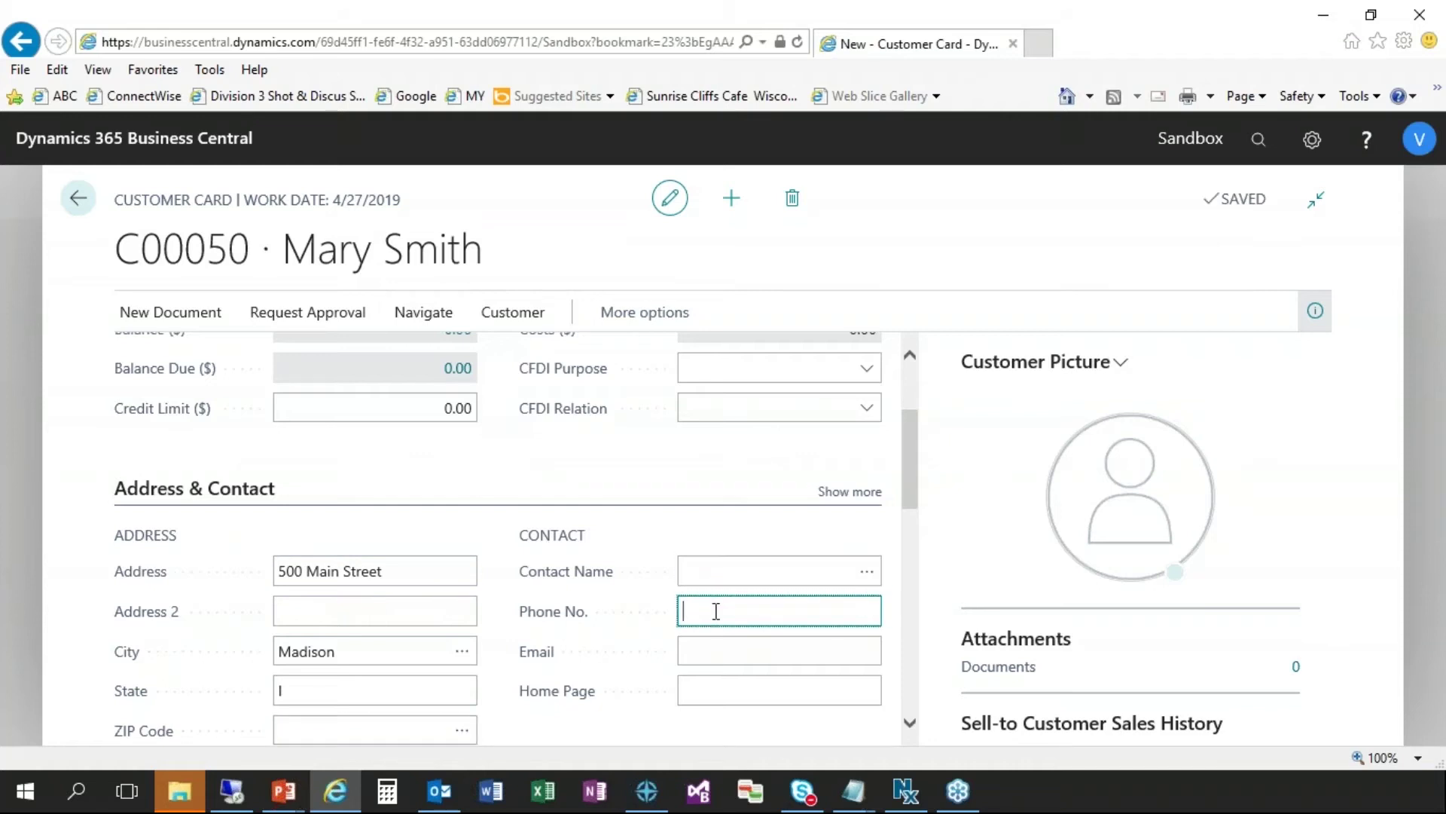
text(555-130-3890)
key(Tab)
- In Payments, set the check date format to MM DD YYYY
scroll(714, 611, down, 1)
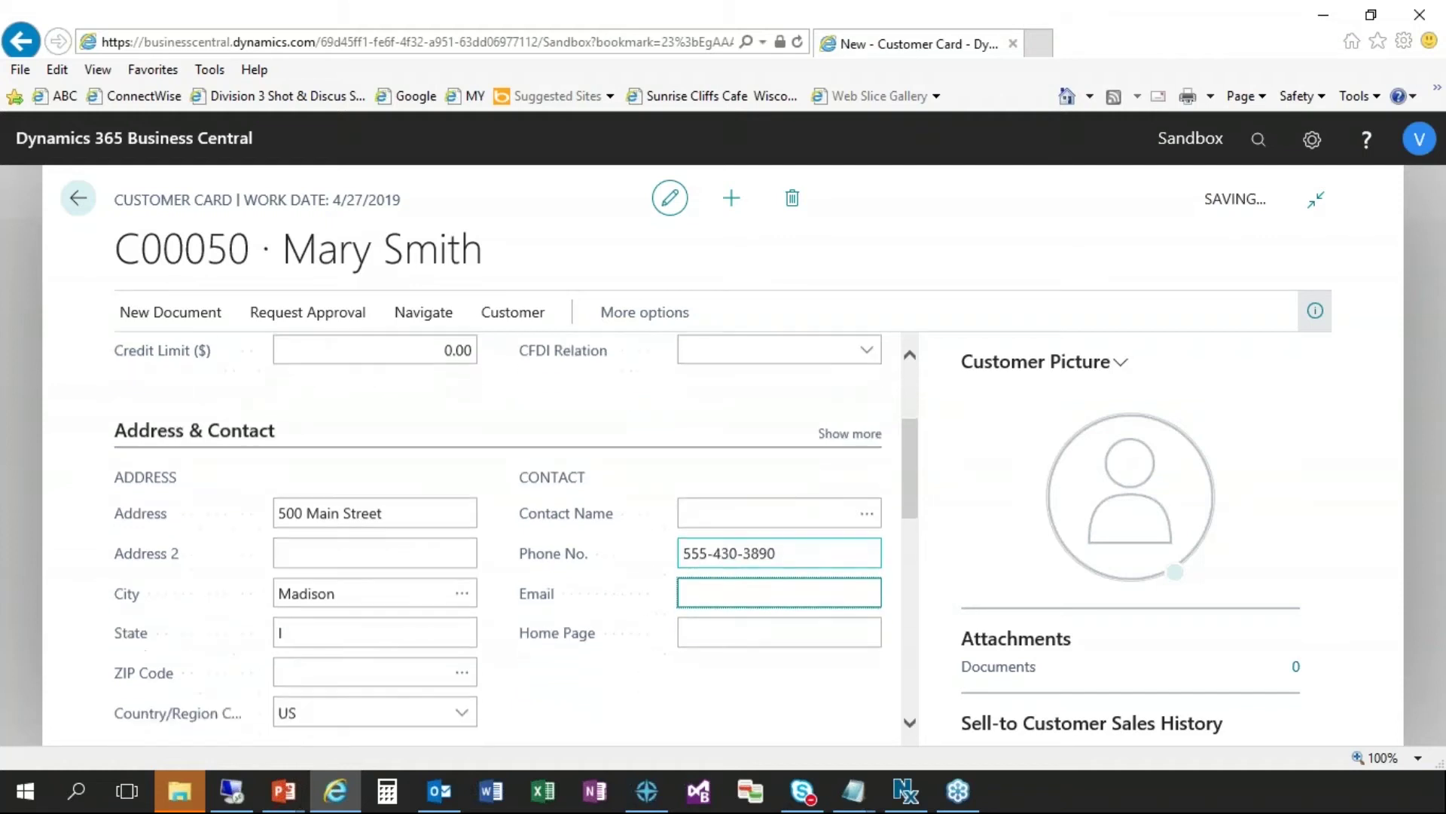
scroll(851, 641, down, 4)
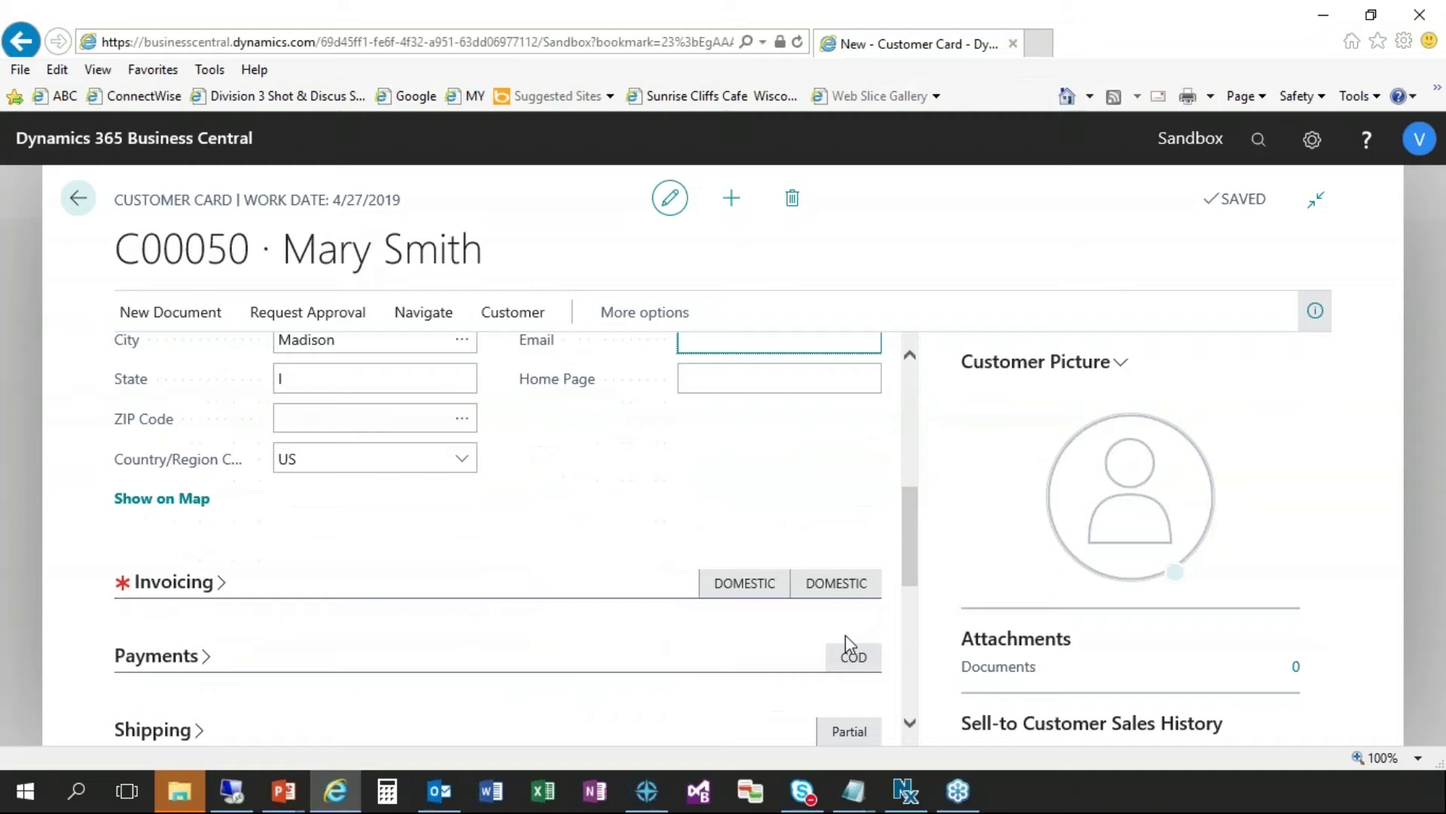
click(211, 659)
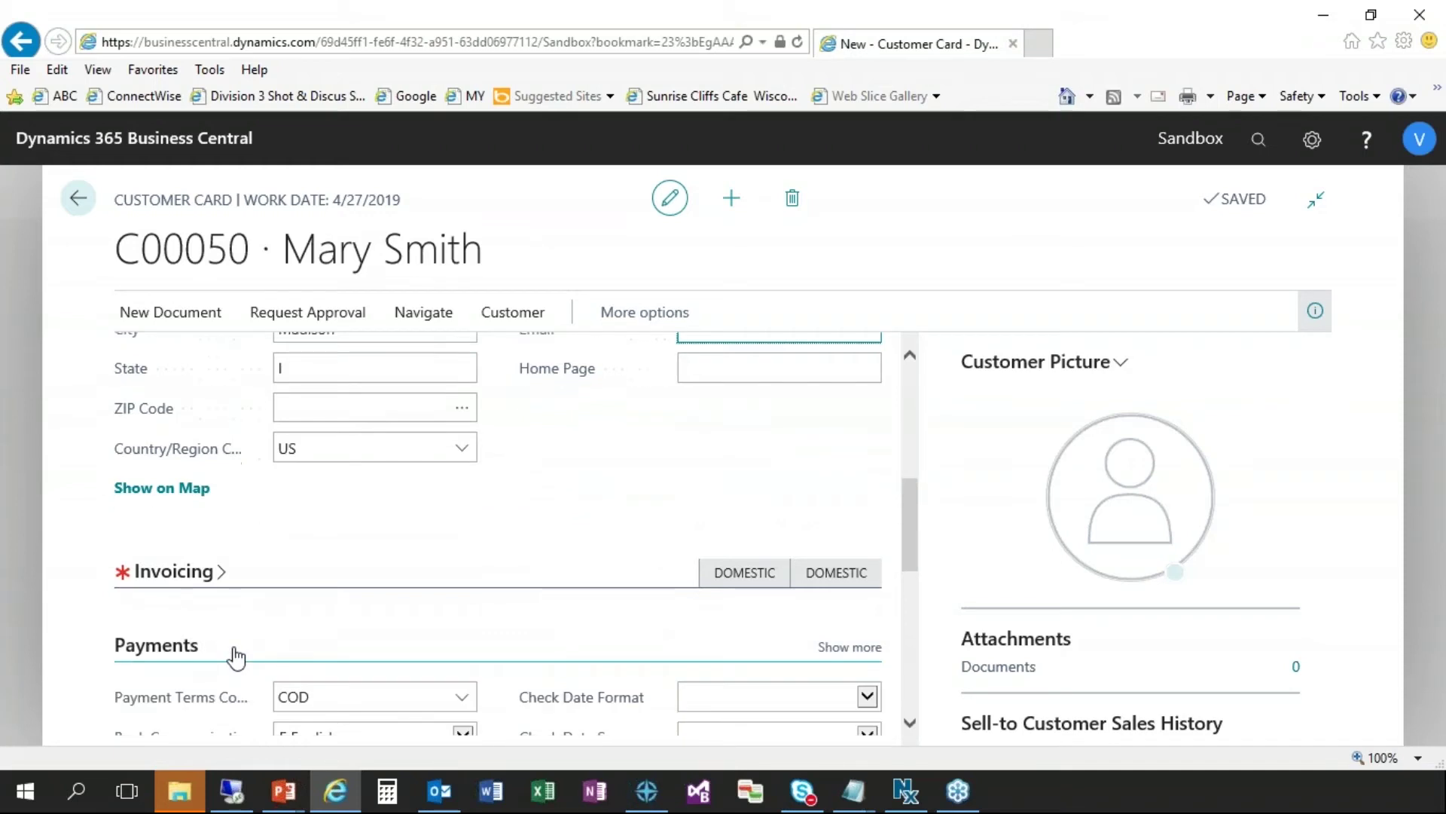
click(283, 644)
scroll(528, 626, down, 1)
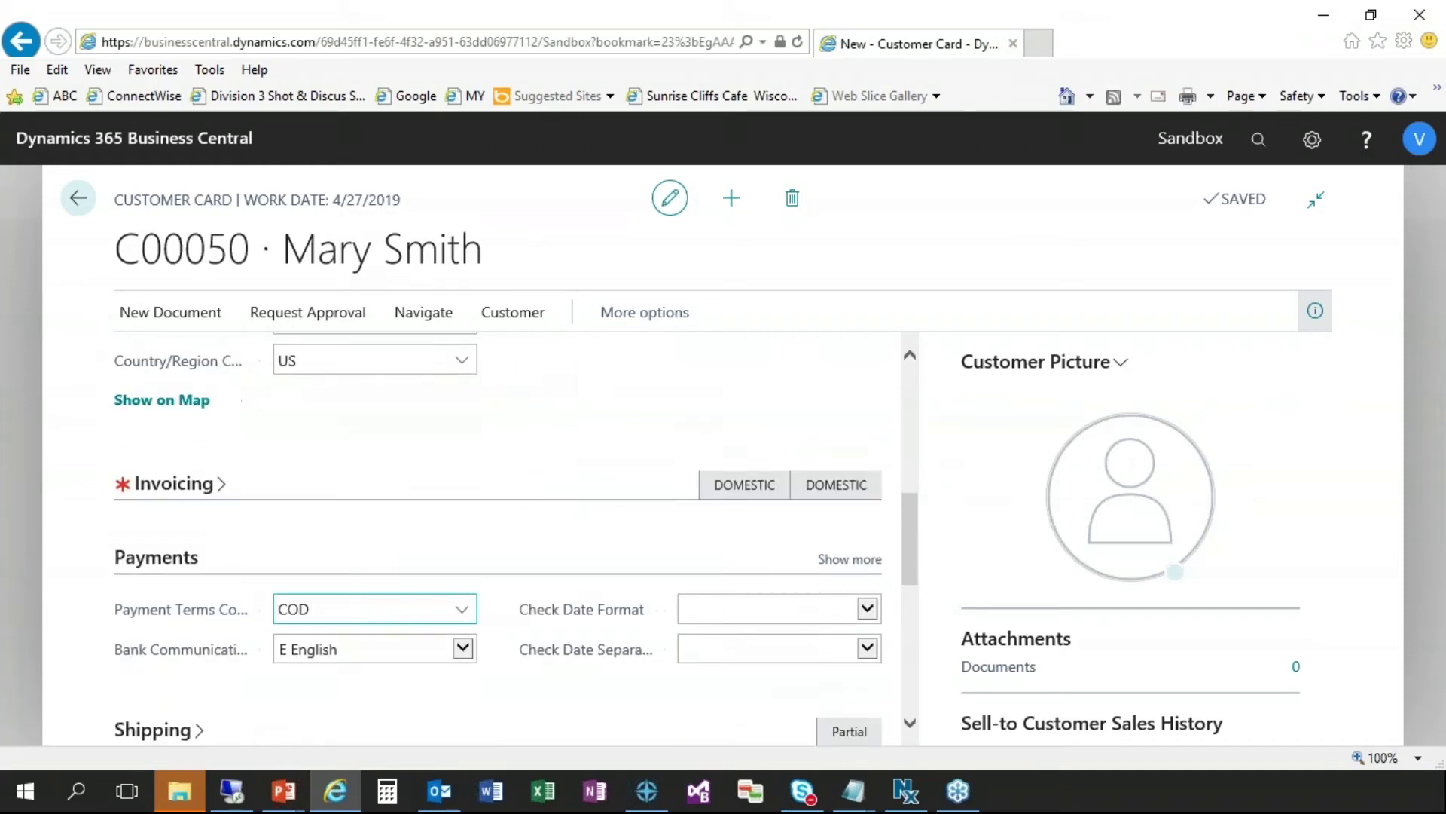
click(742, 584)
click(727, 601)
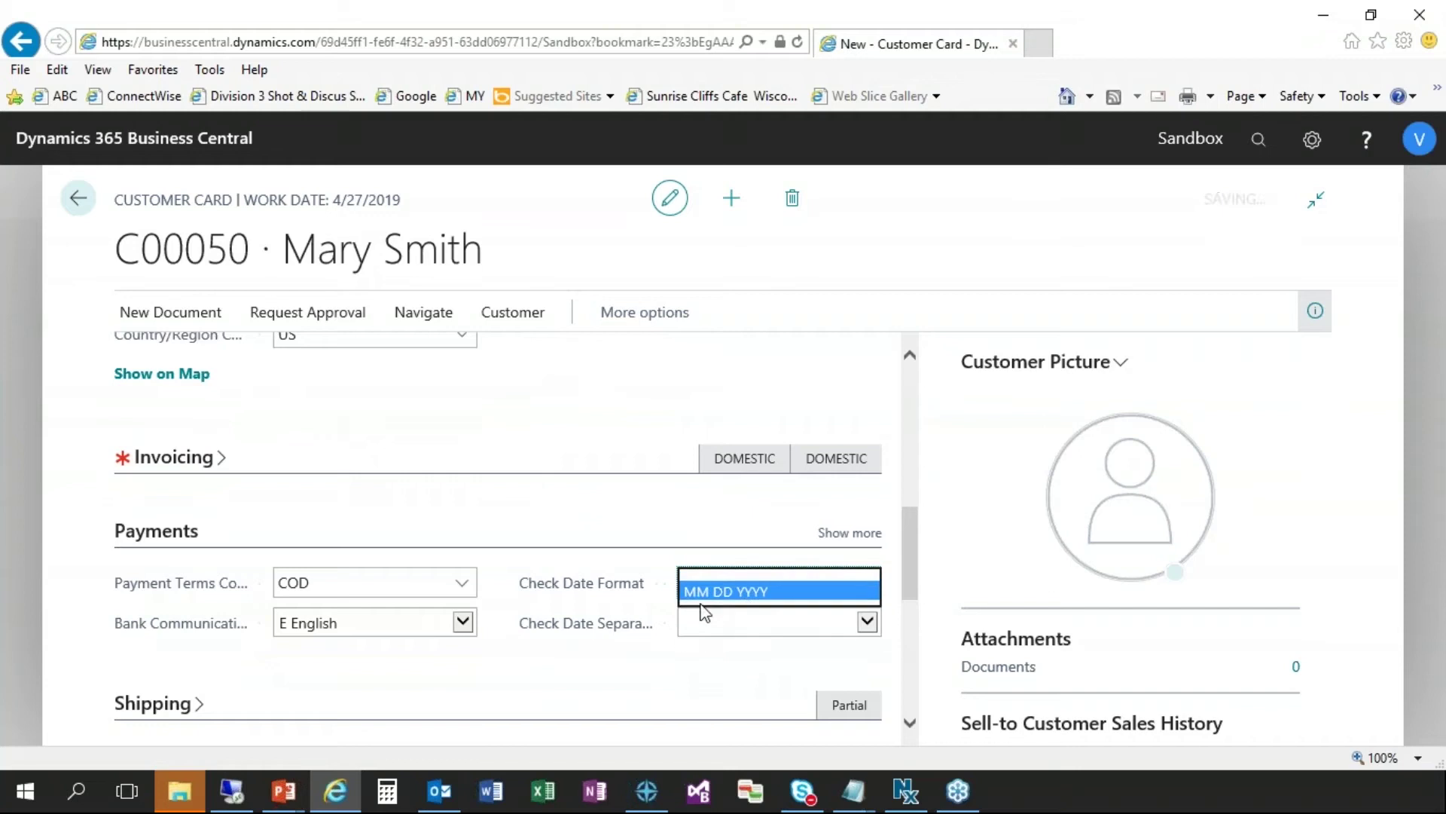
- In Shipping, set the location code to EAST, leaving ship-to and shipment method blank
scroll(217, 712, down, 1)
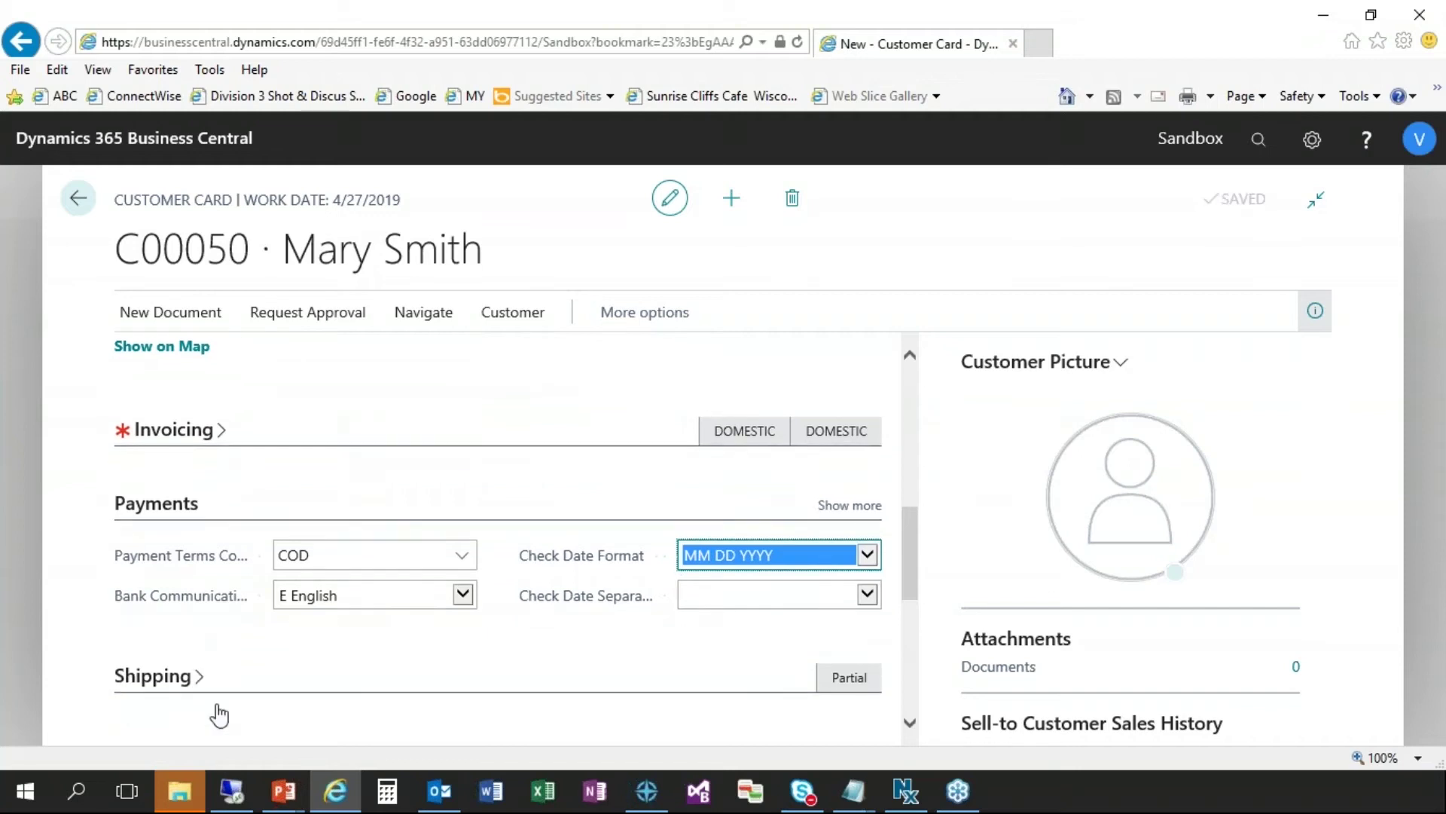
scroll(222, 714, down, 1)
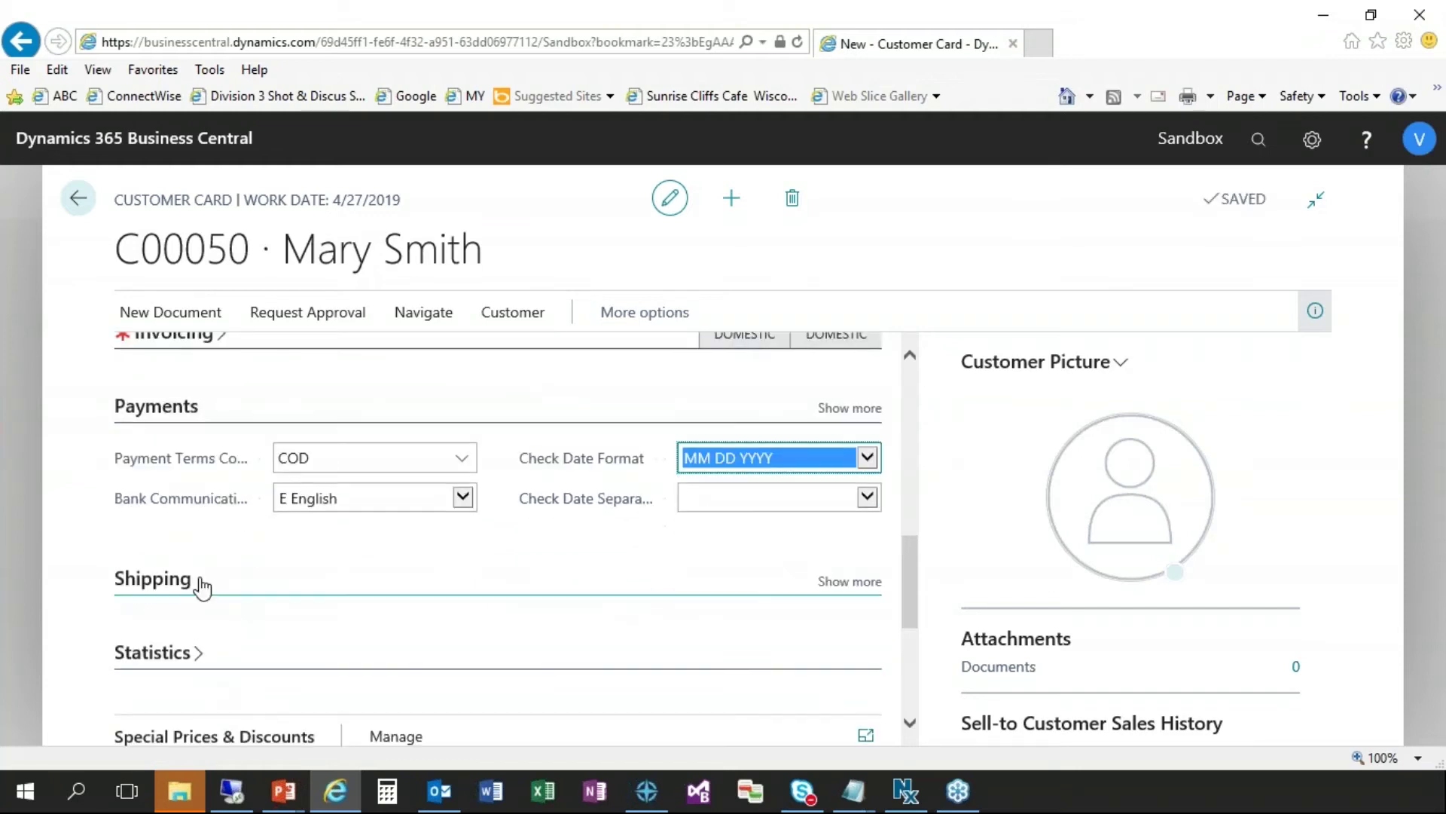
scroll(384, 577, down, 2)
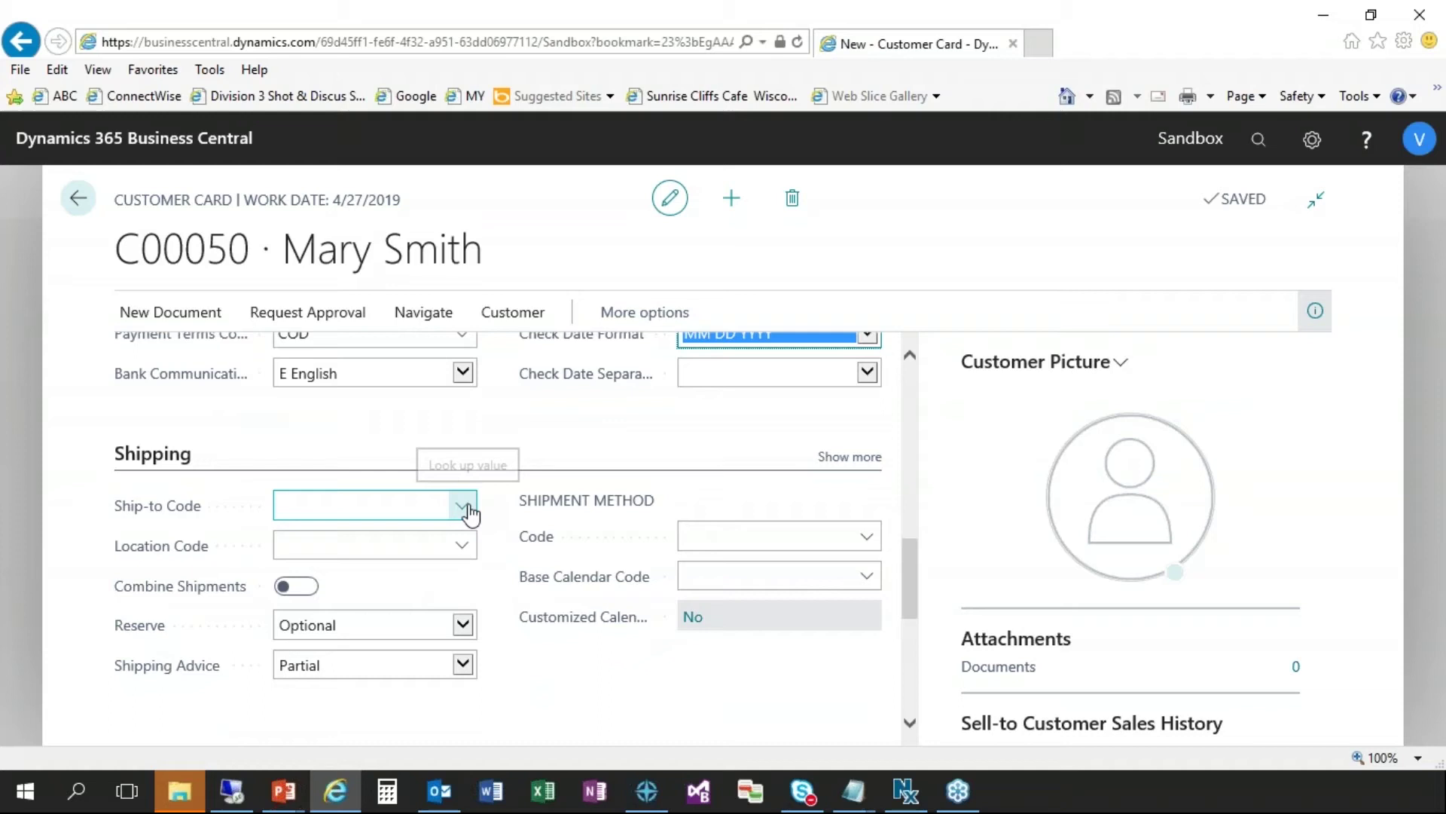
click(466, 509)
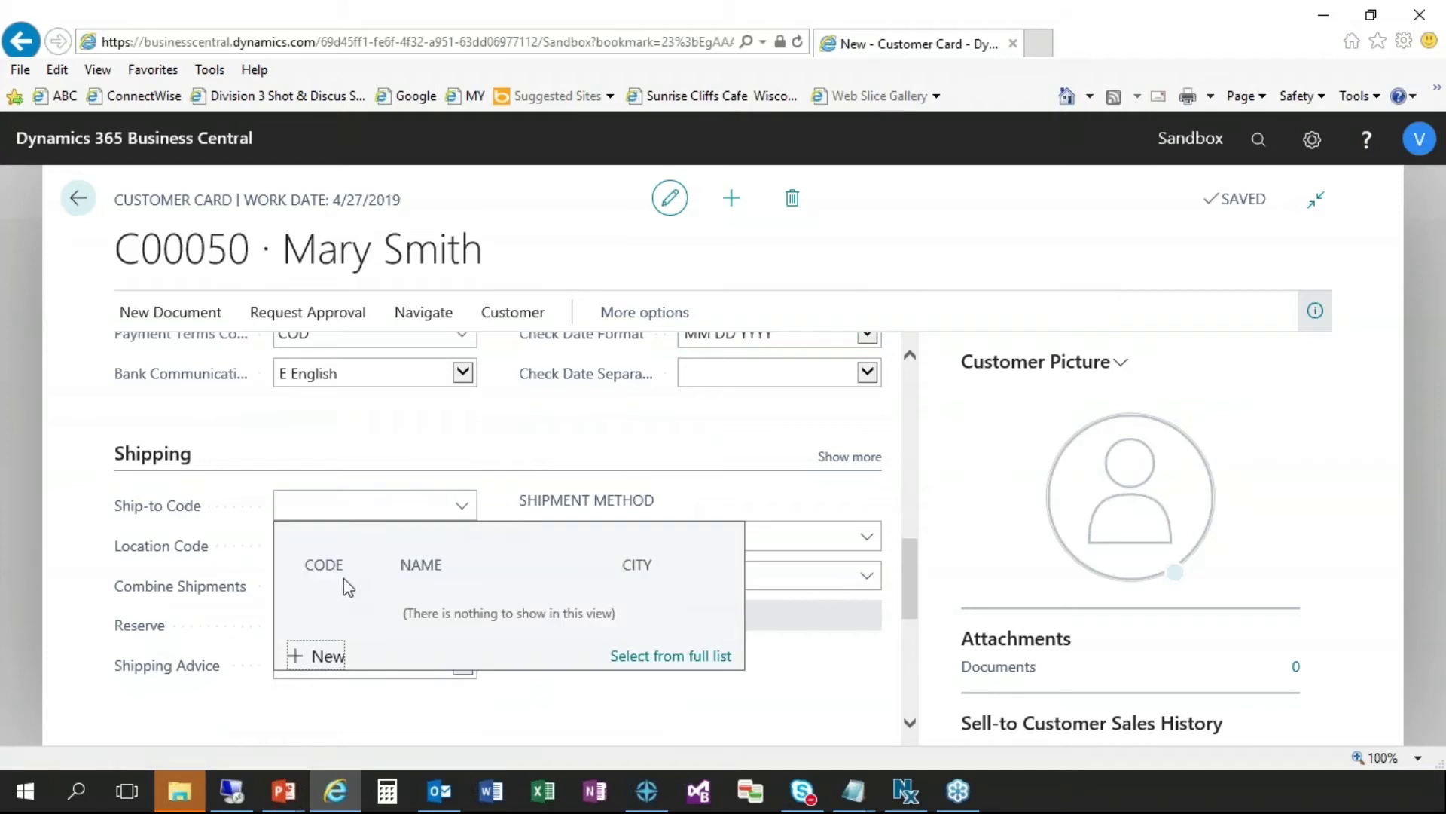
click(104, 549)
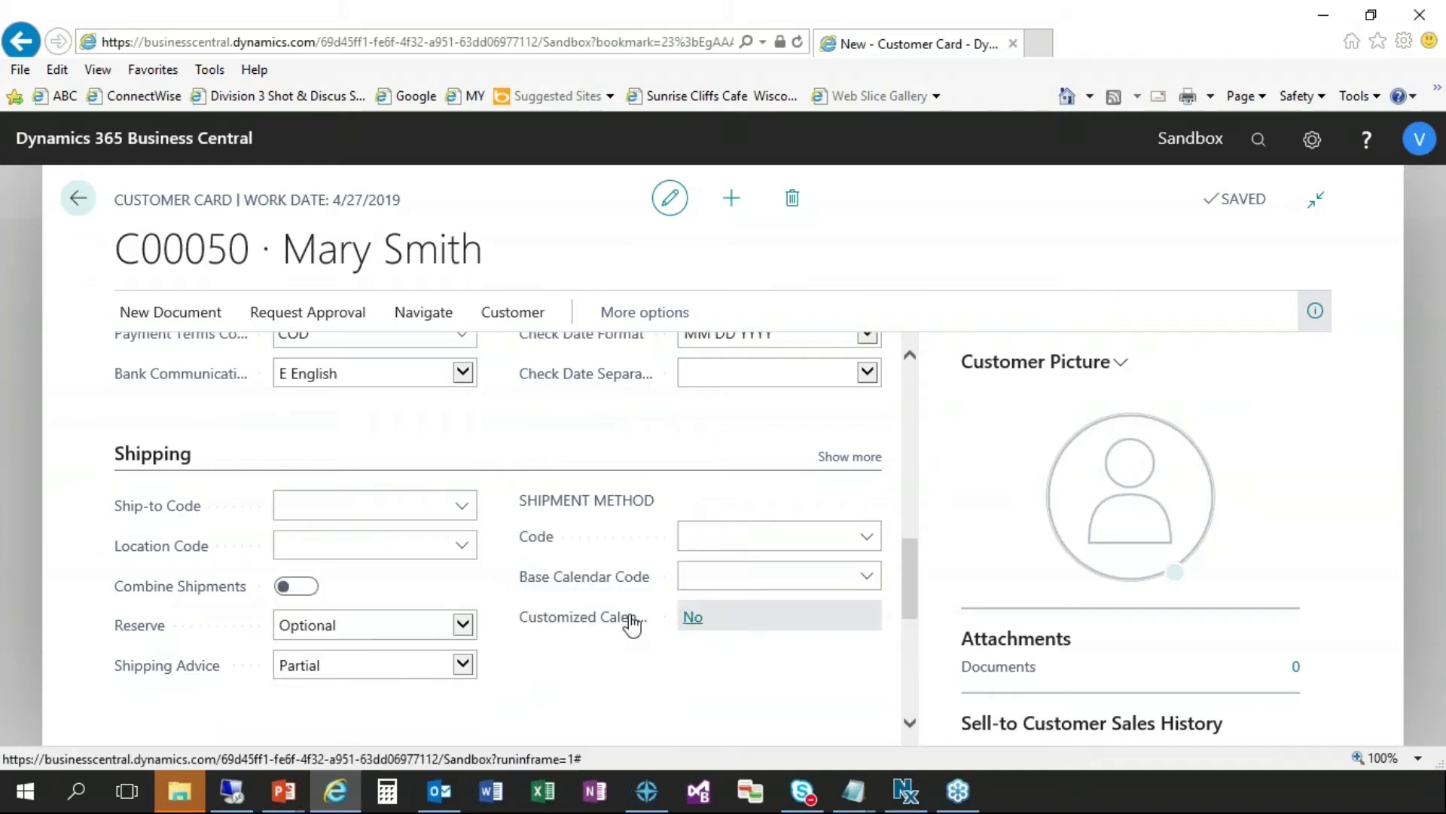
click(466, 550)
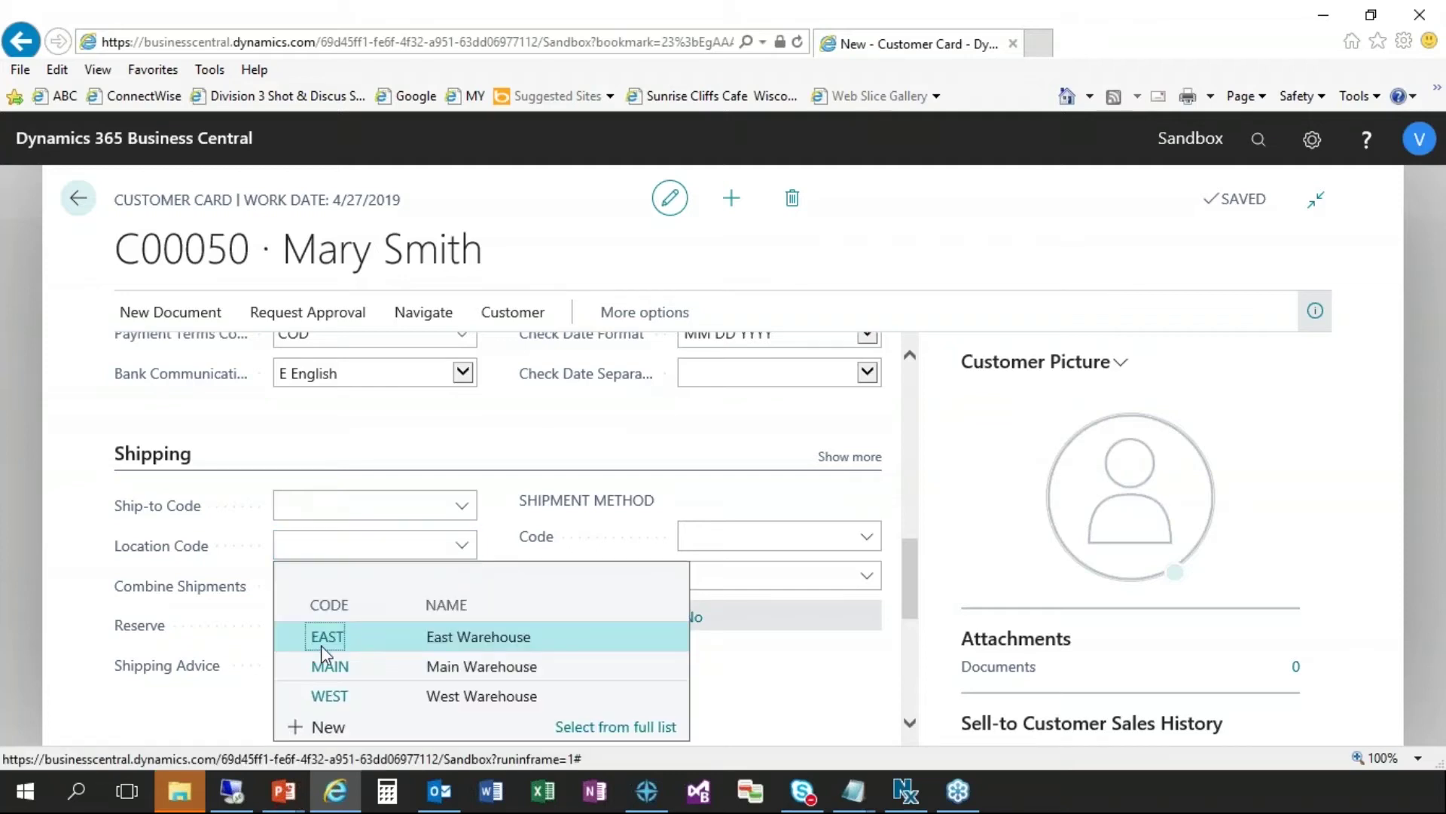
click(329, 641)
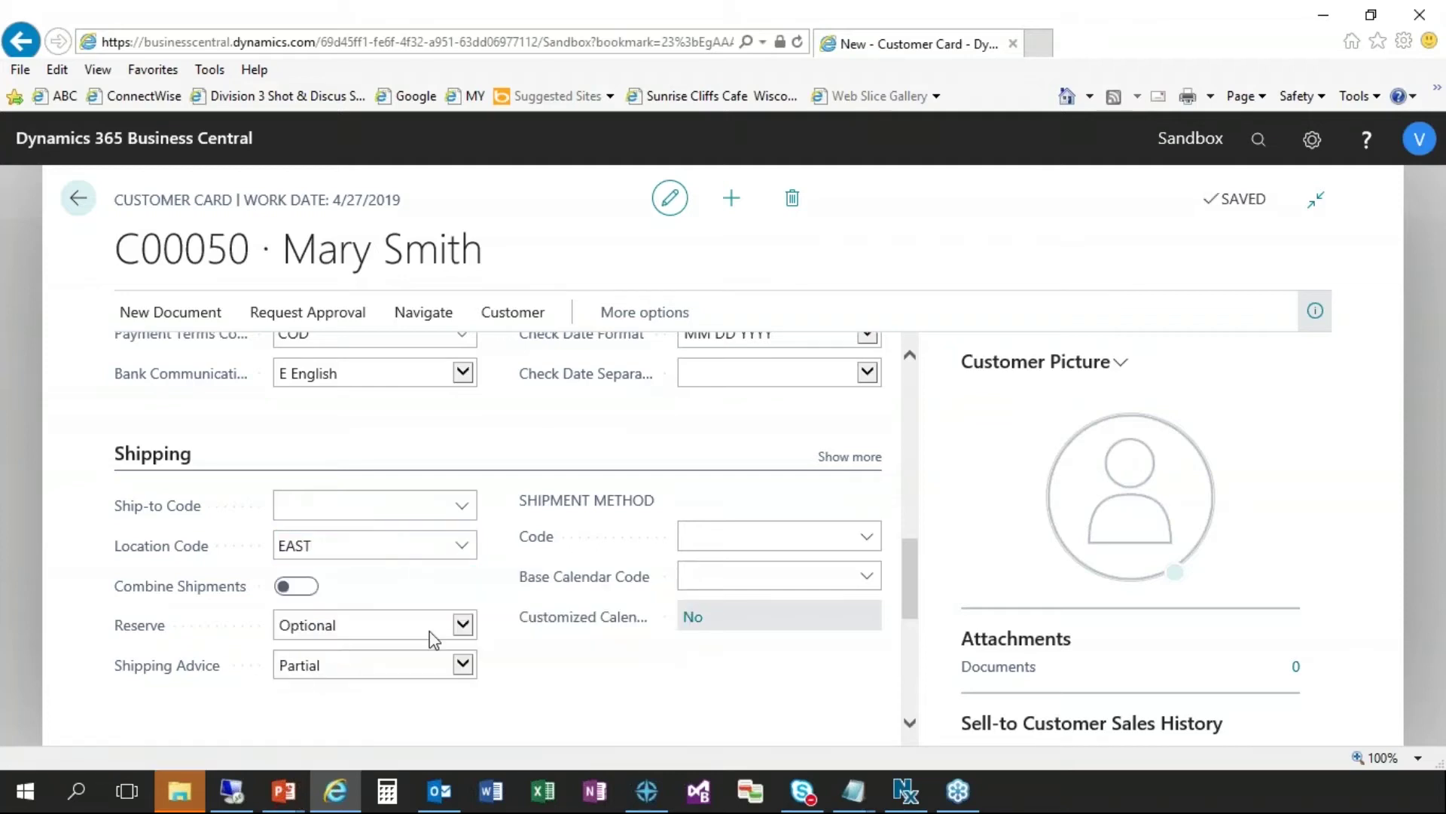
click(752, 538)
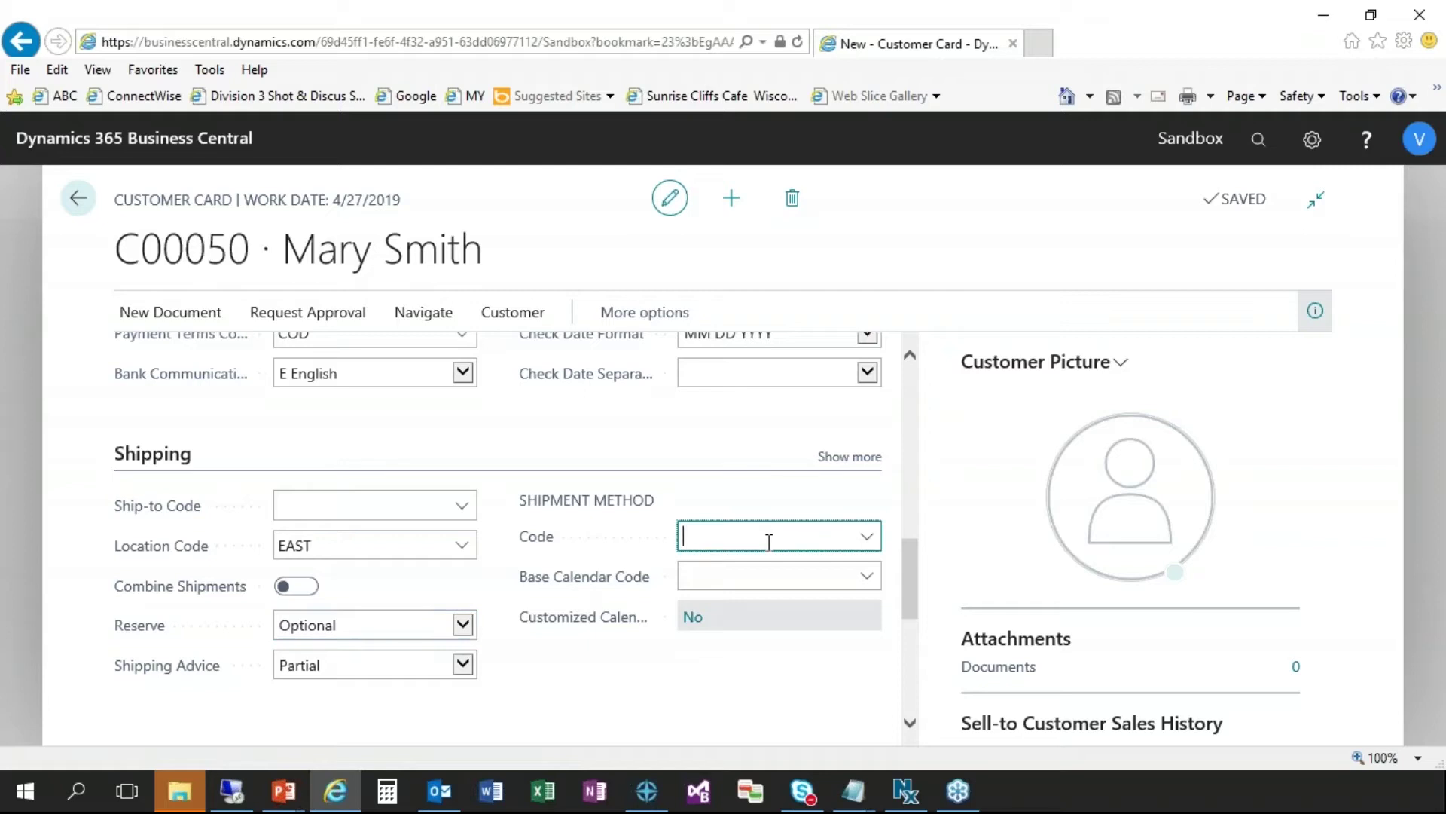
click(770, 541)
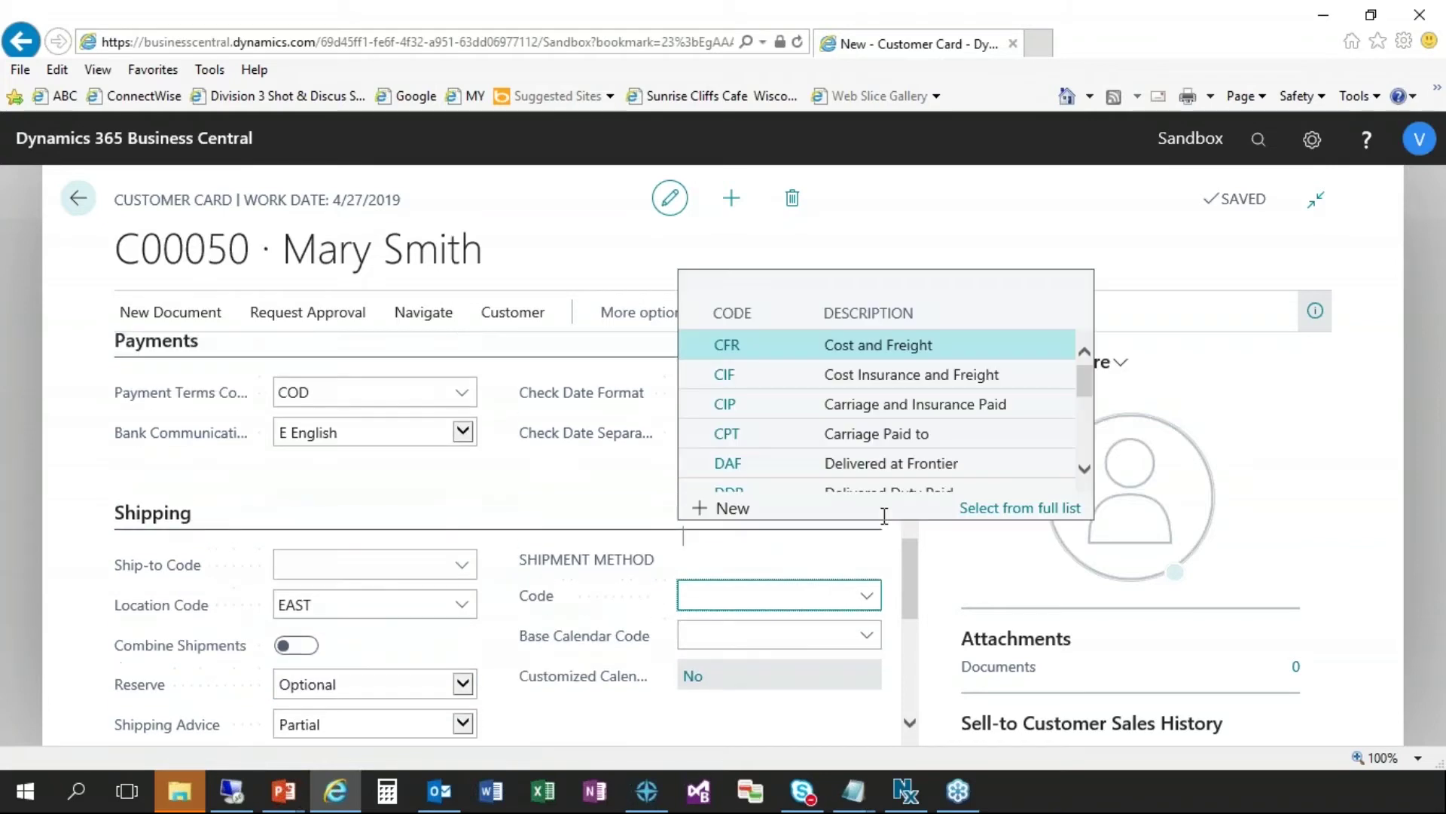
key(Escape)
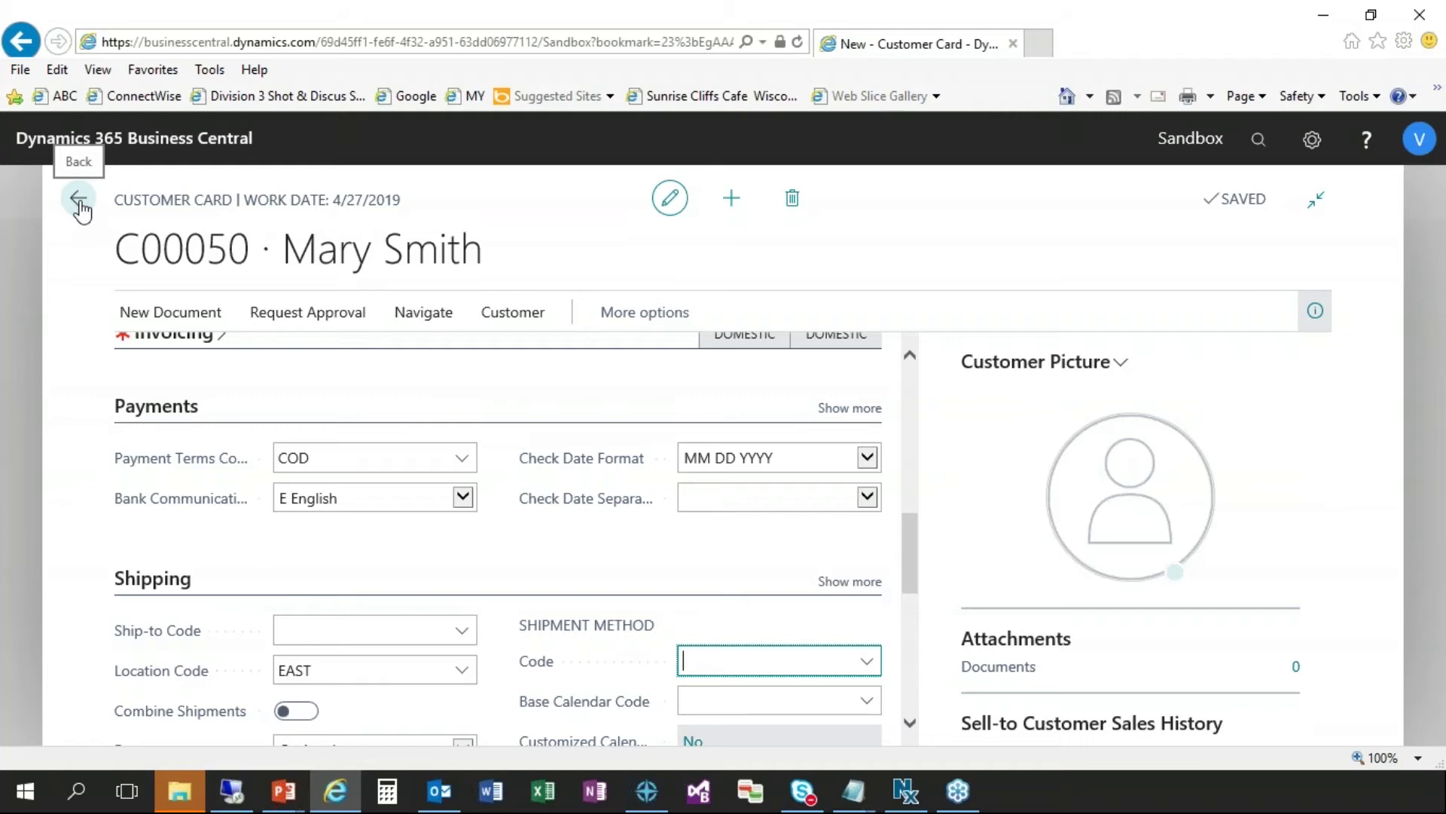
- Go back from customer card C00050 to the Customers list
click(80, 204)
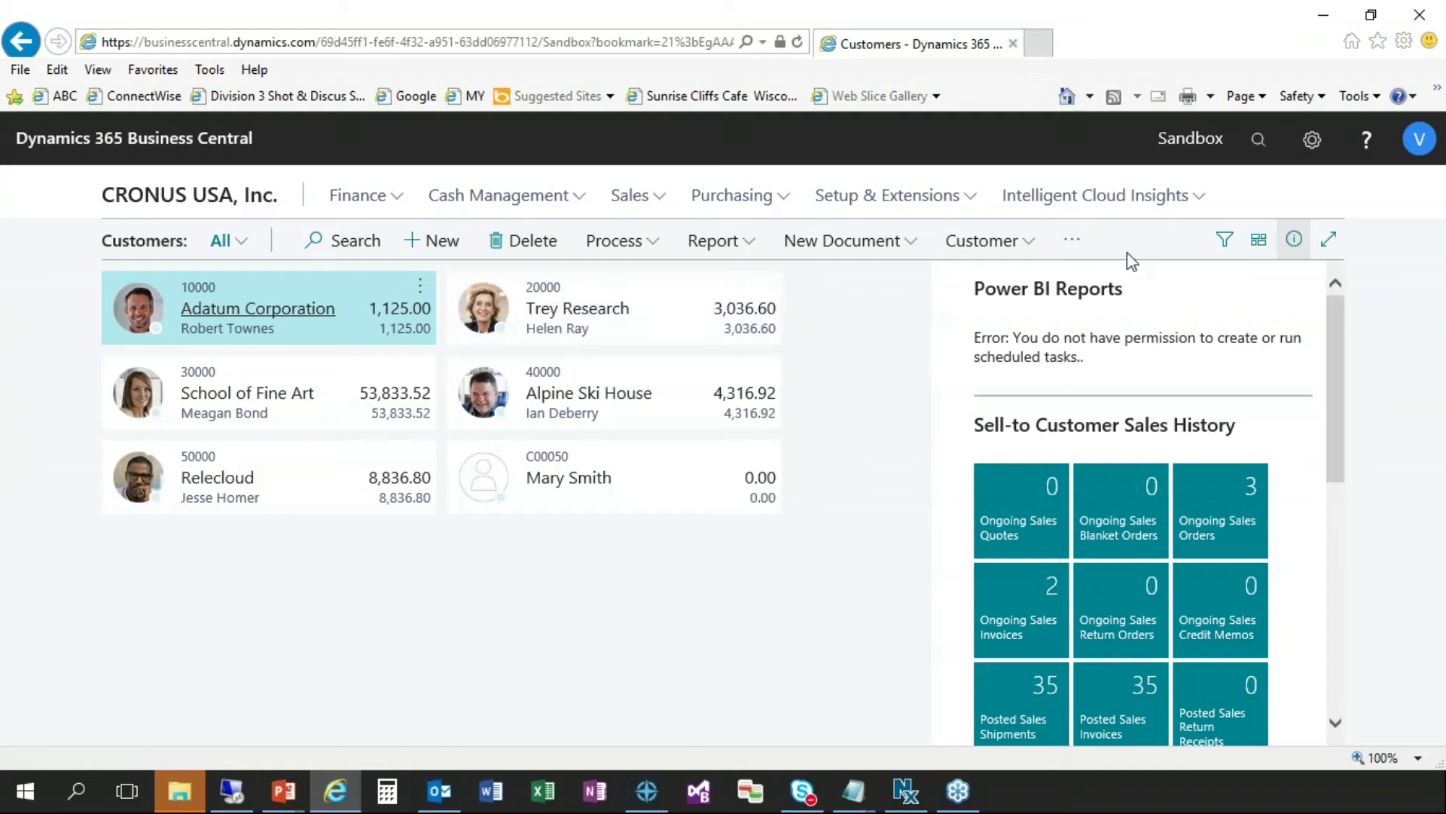
- Search Tell Me for 'change log' and open Change Log Entries
click(1271, 158)
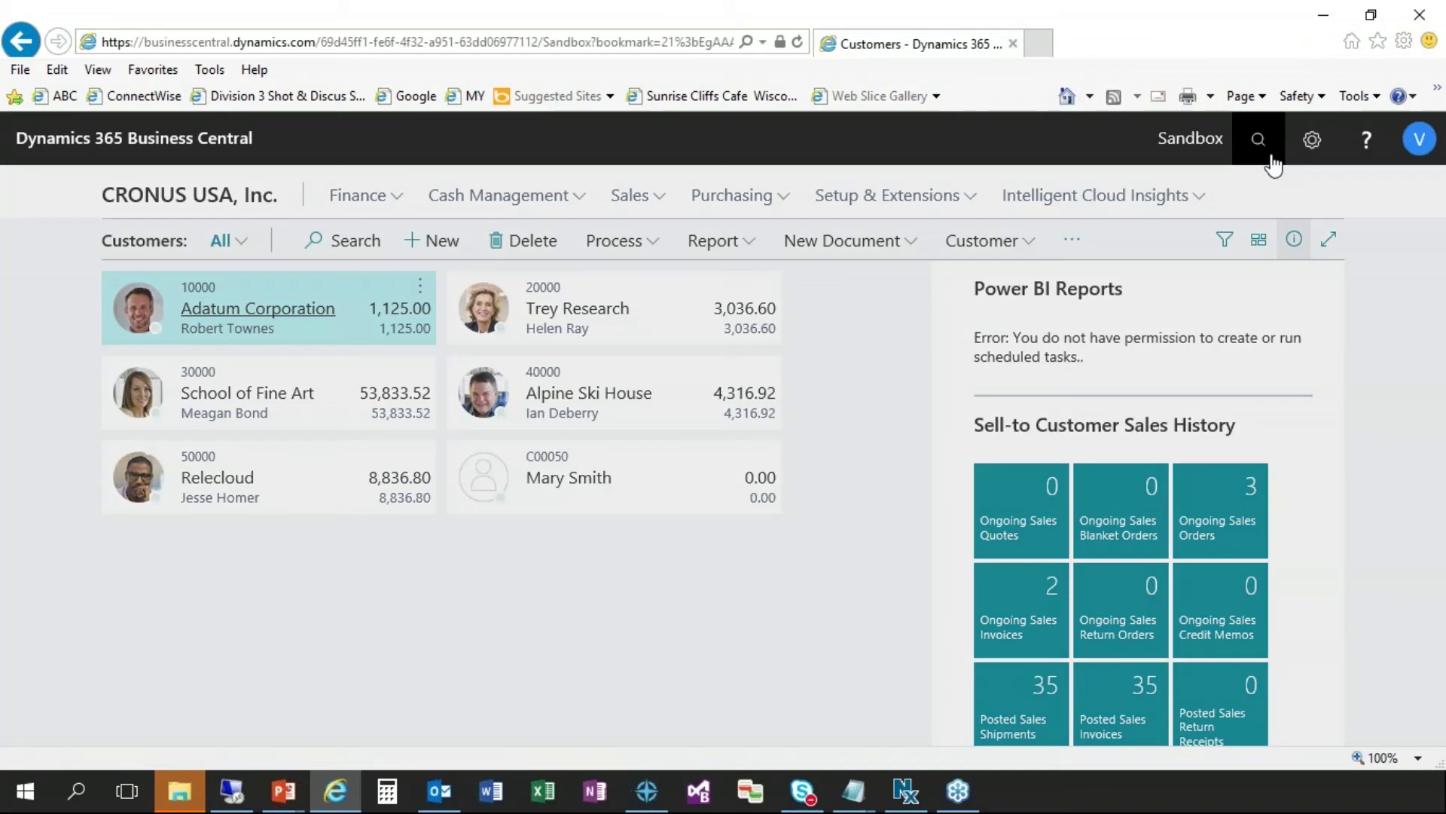
click(1273, 164)
text(change log)
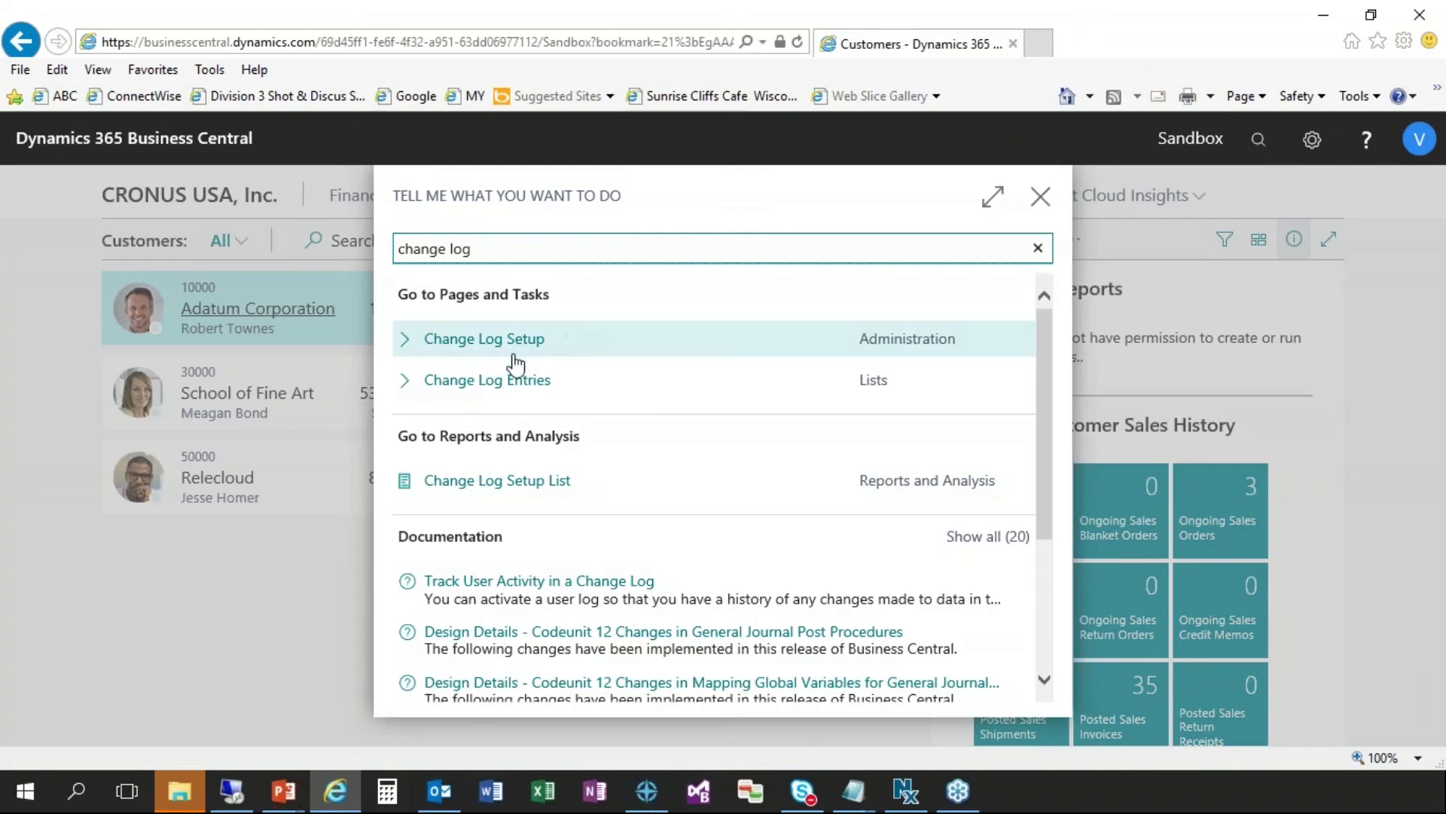
click(501, 380)
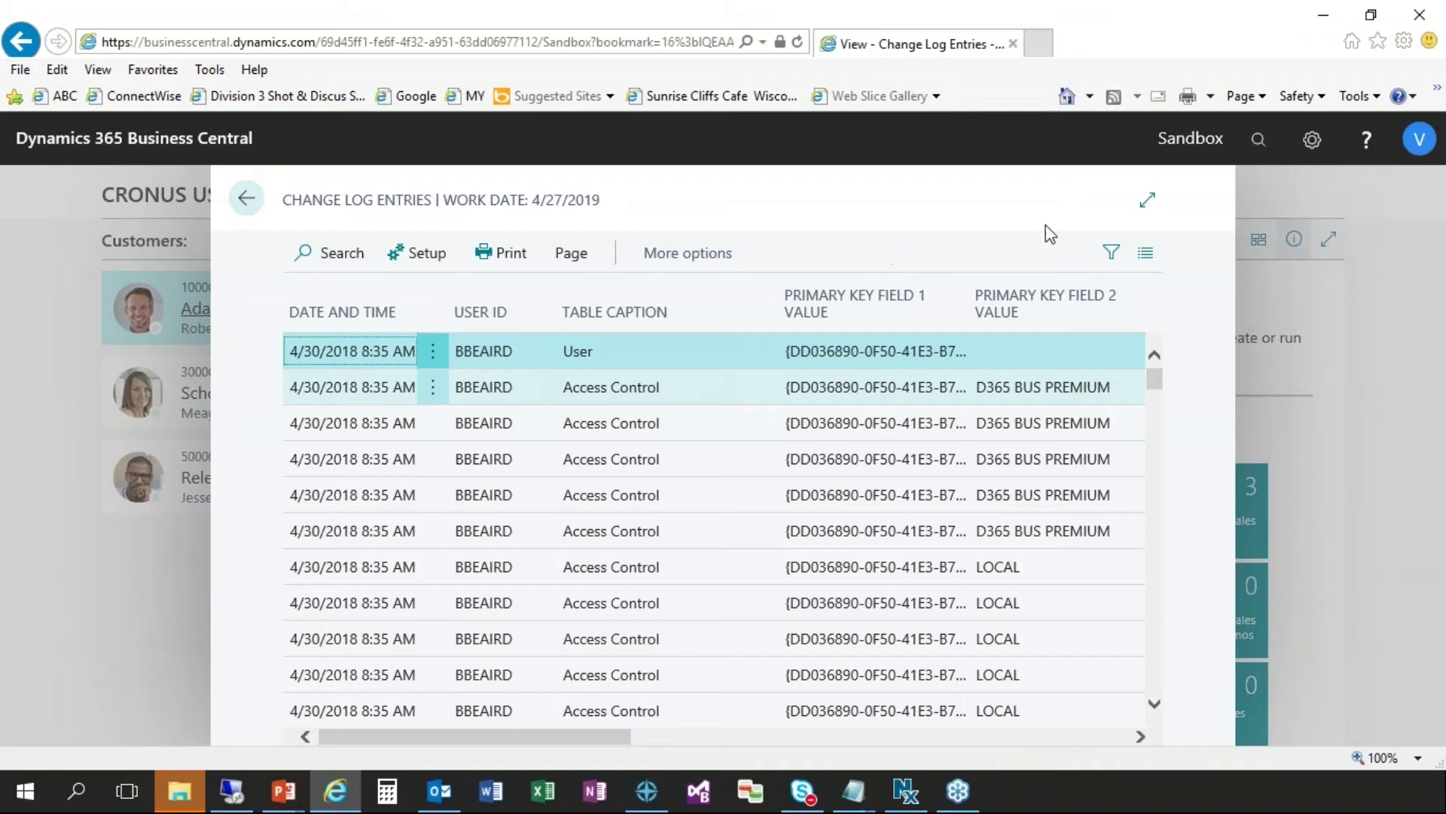
- Expand the Change Log Entries list to full page and show its filter pane
click(1147, 205)
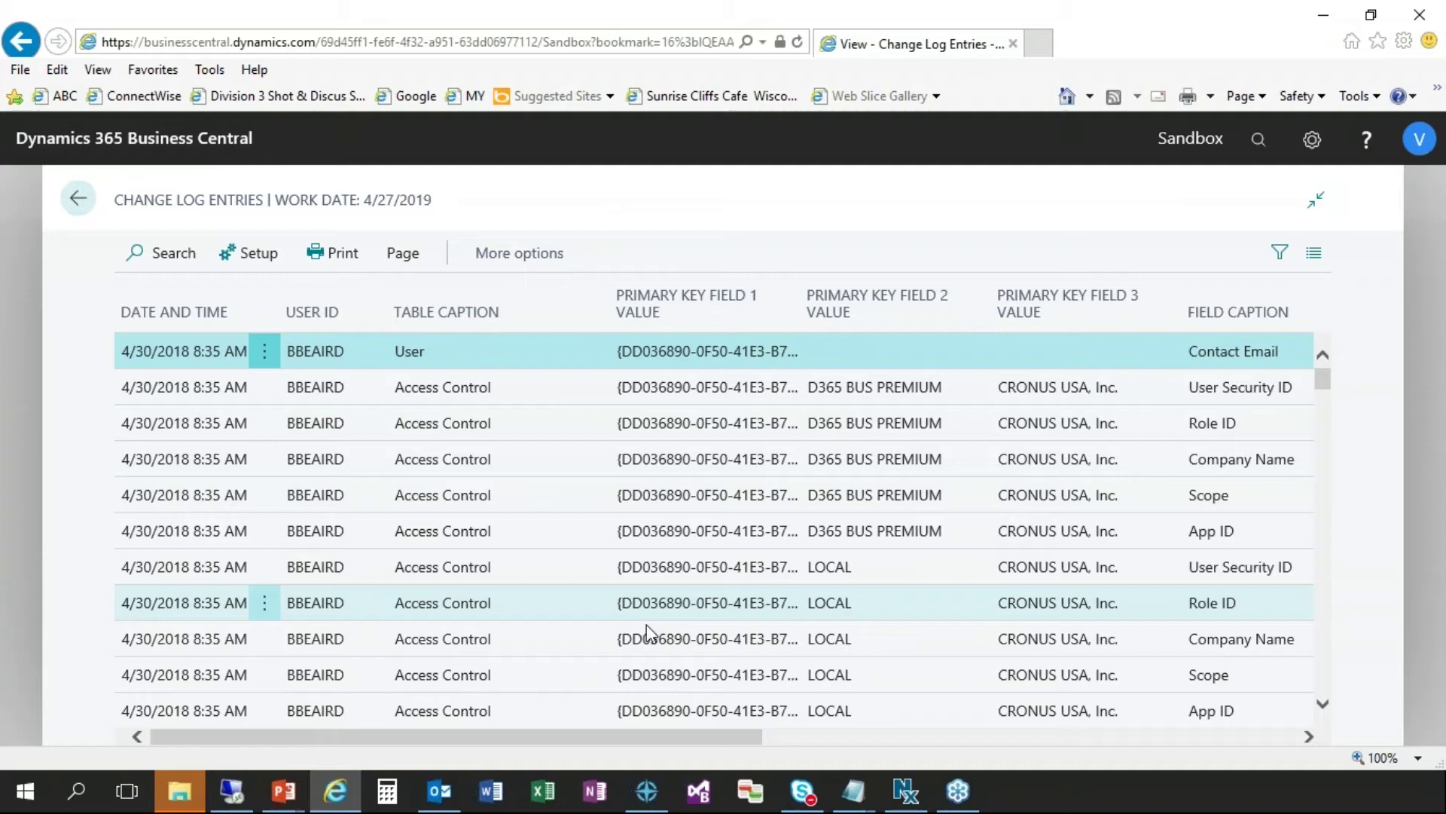
scroll(646, 631, down, 1)
scroll(646, 631, down, 2)
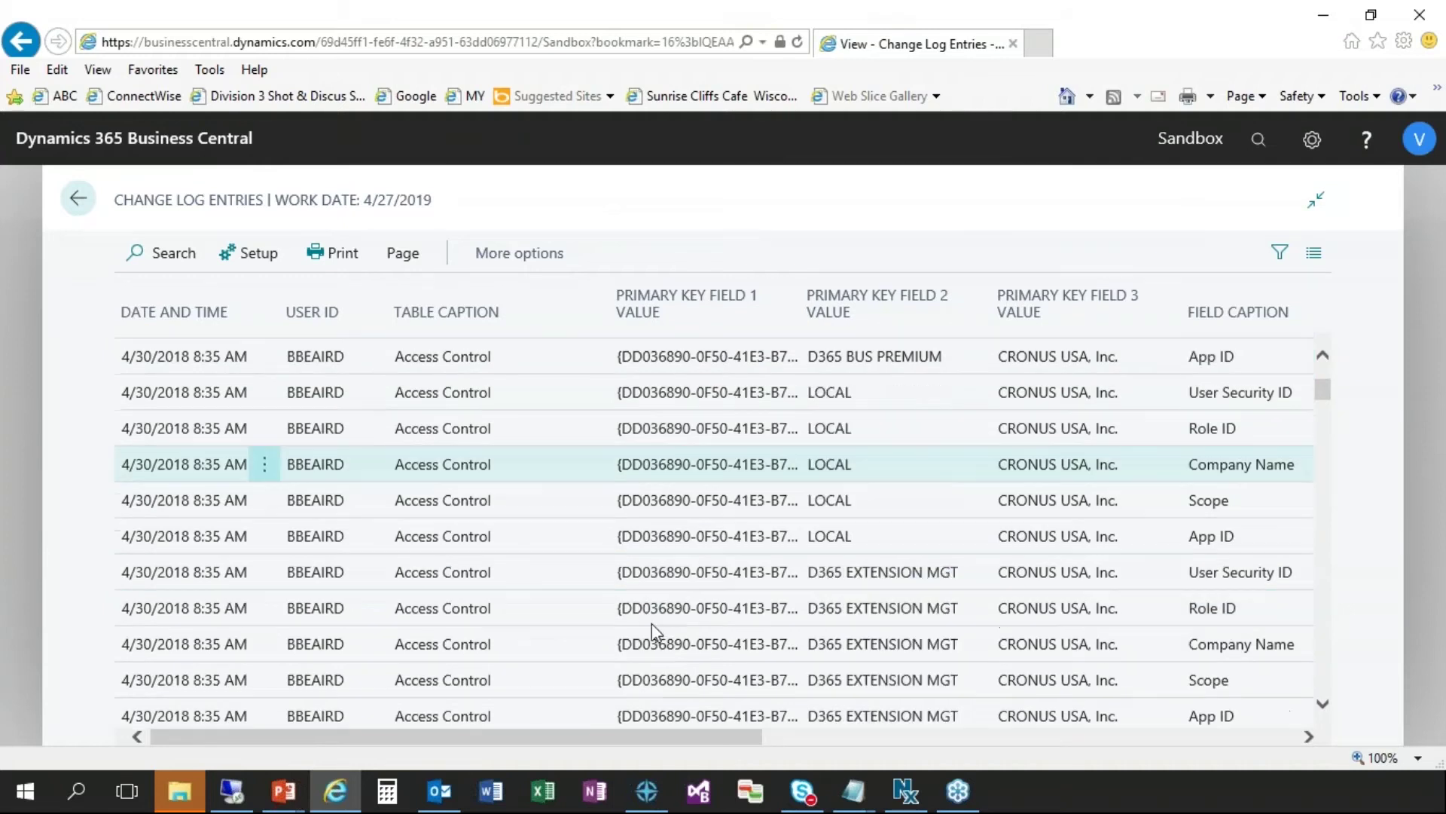
scroll(653, 626, down, 7)
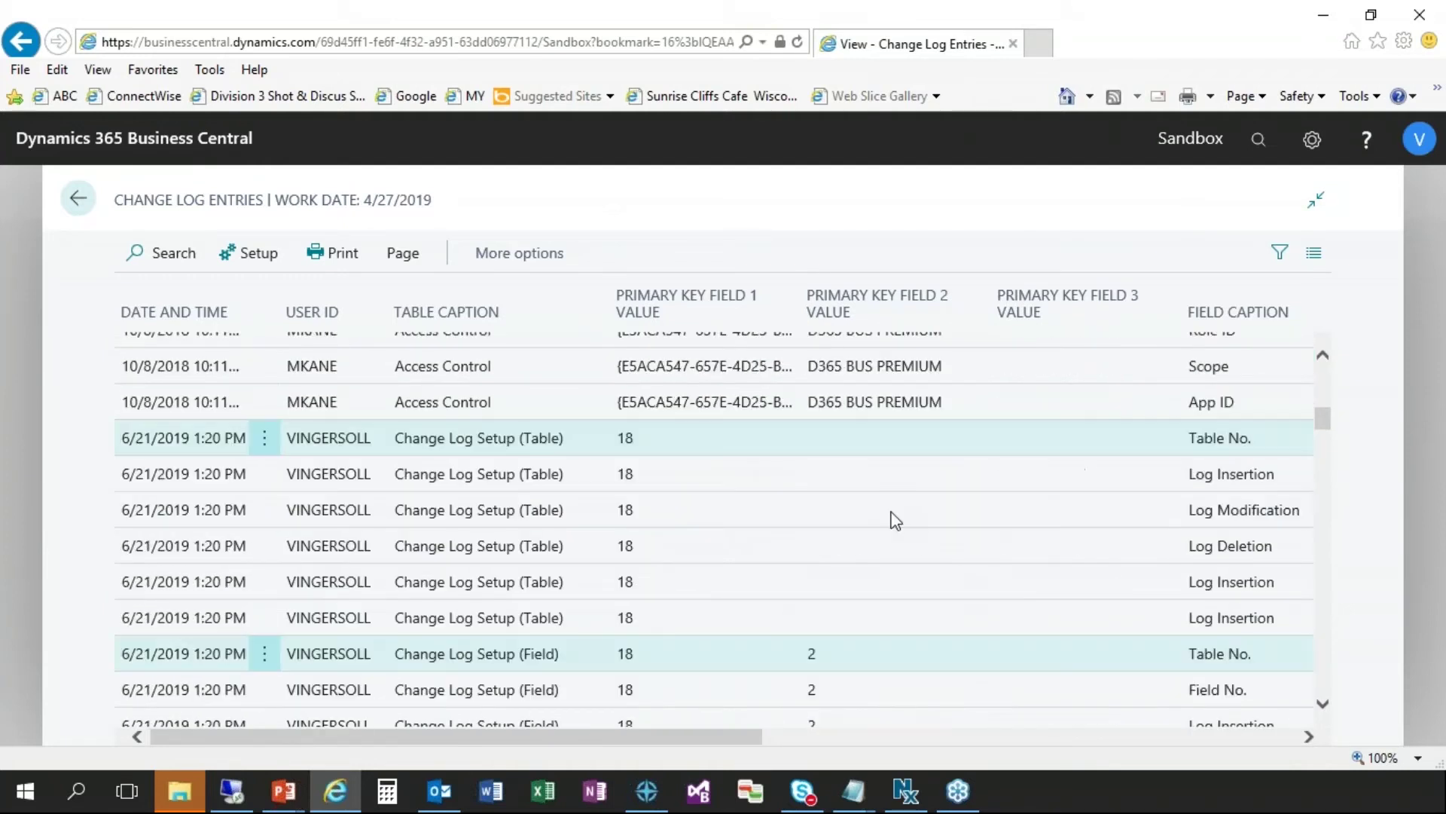
scroll(895, 520, up, 5)
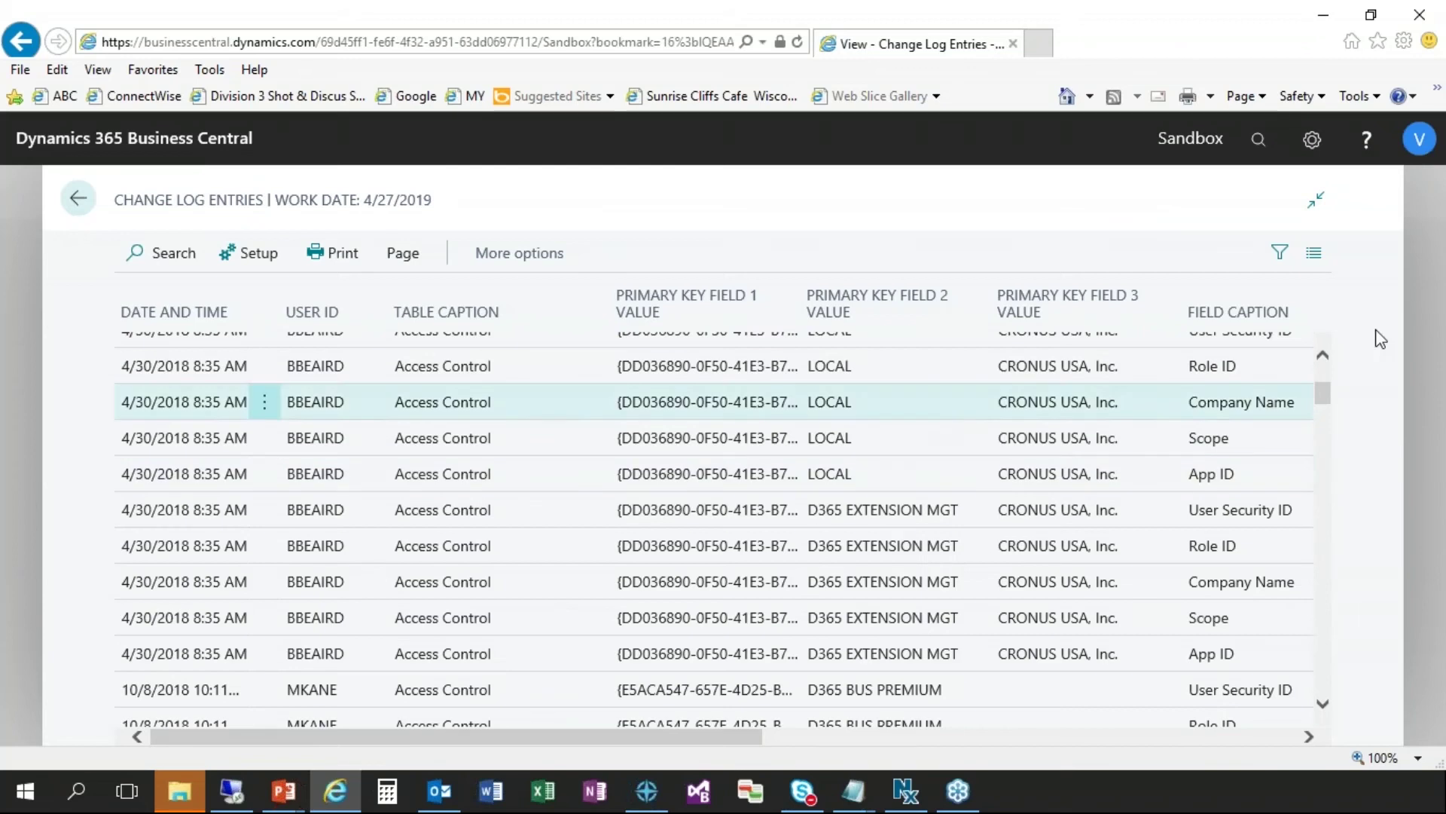
click(1281, 256)
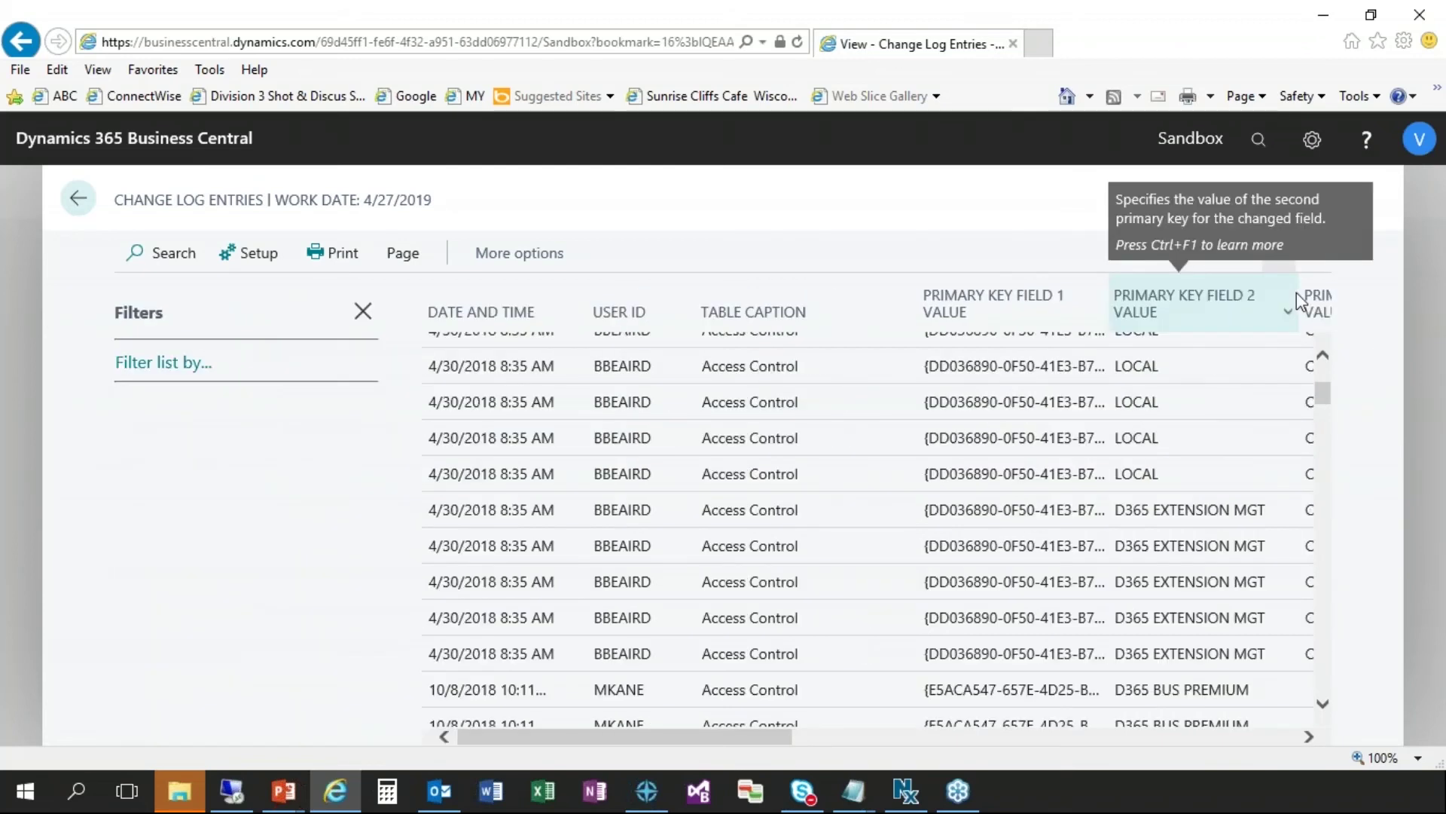
- Filter the change log entries by Date and Time to today (6/25/2019) and scroll through the results
click(173, 367)
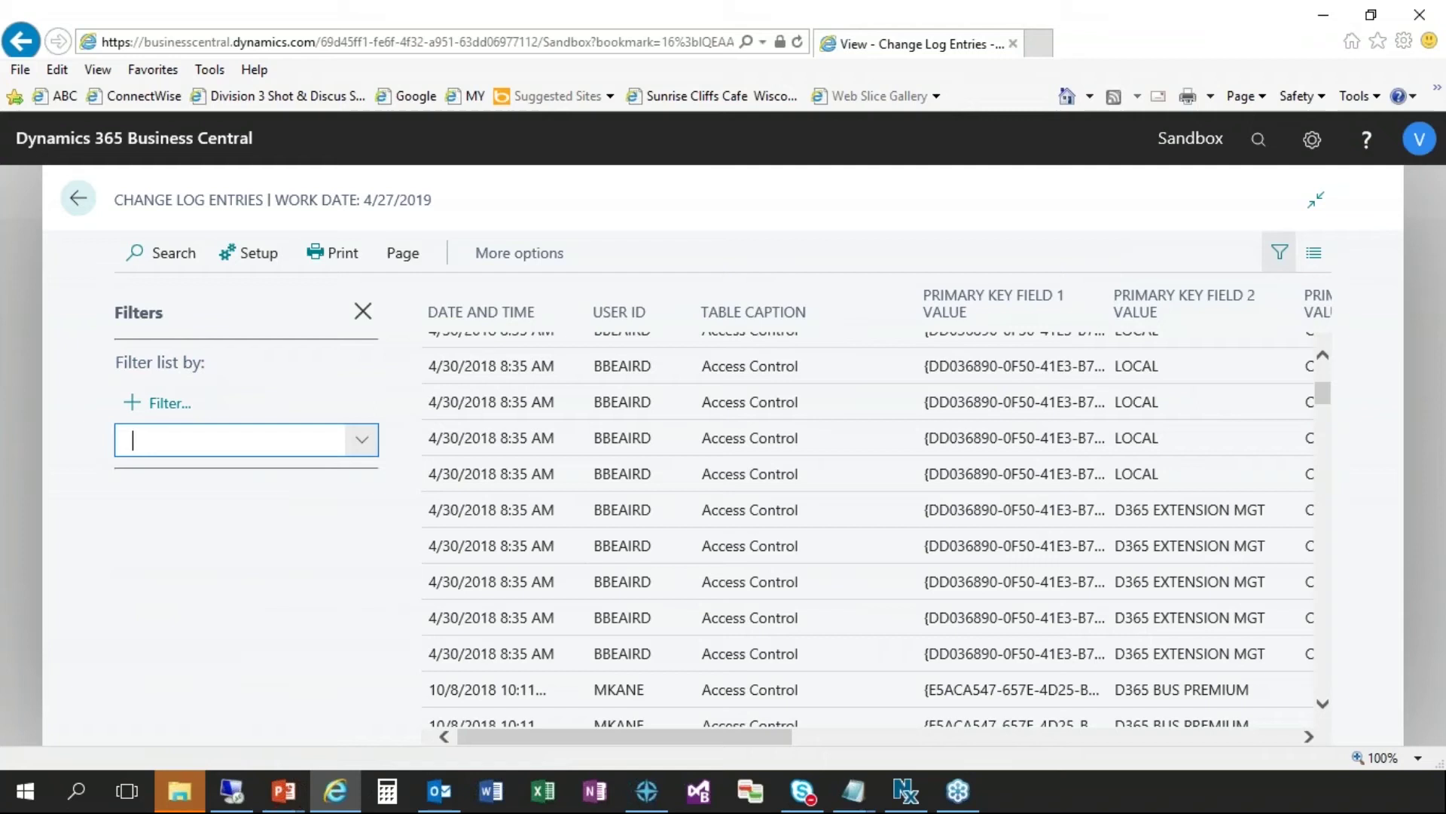
click(375, 435)
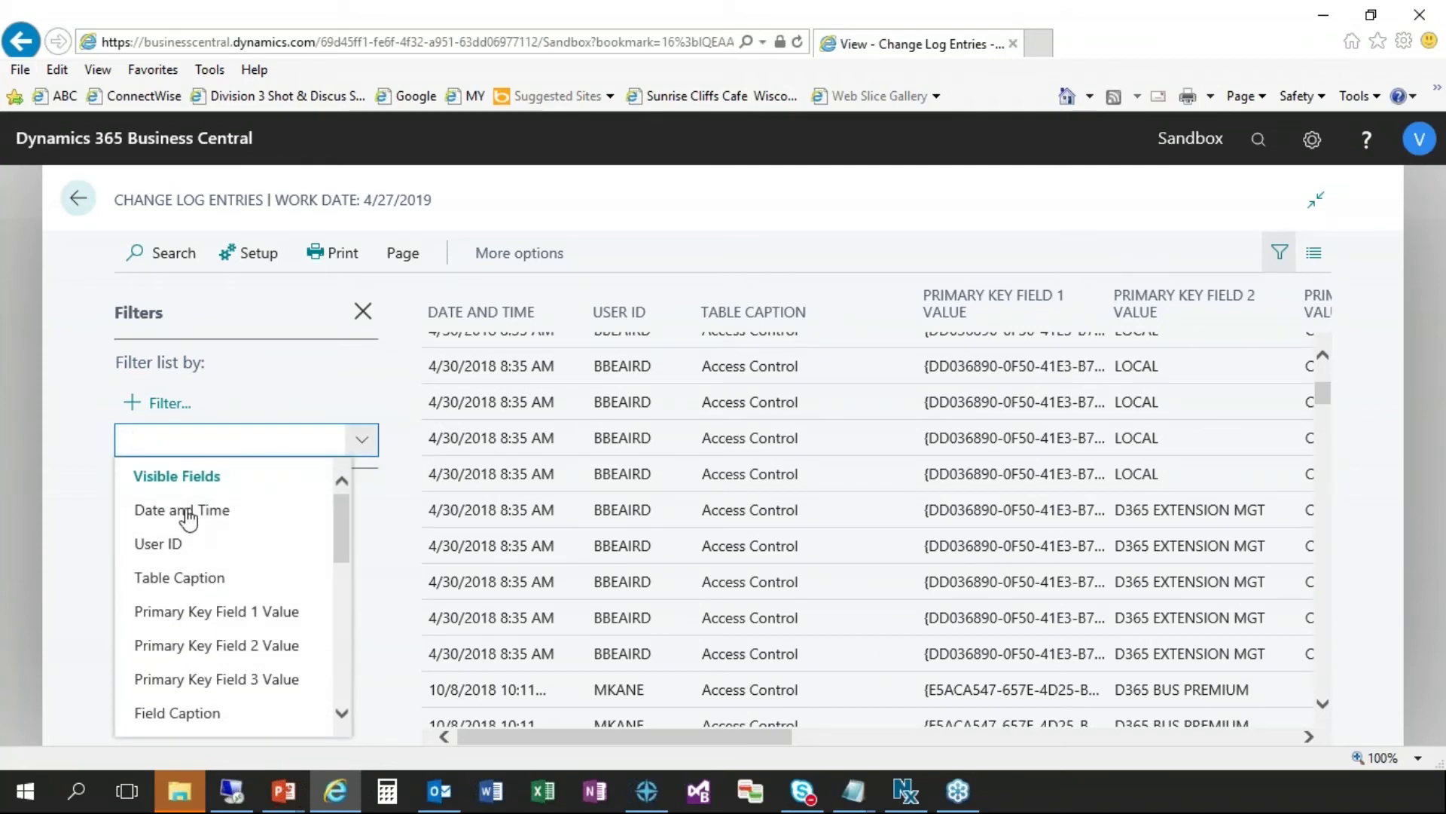
key(Escape)
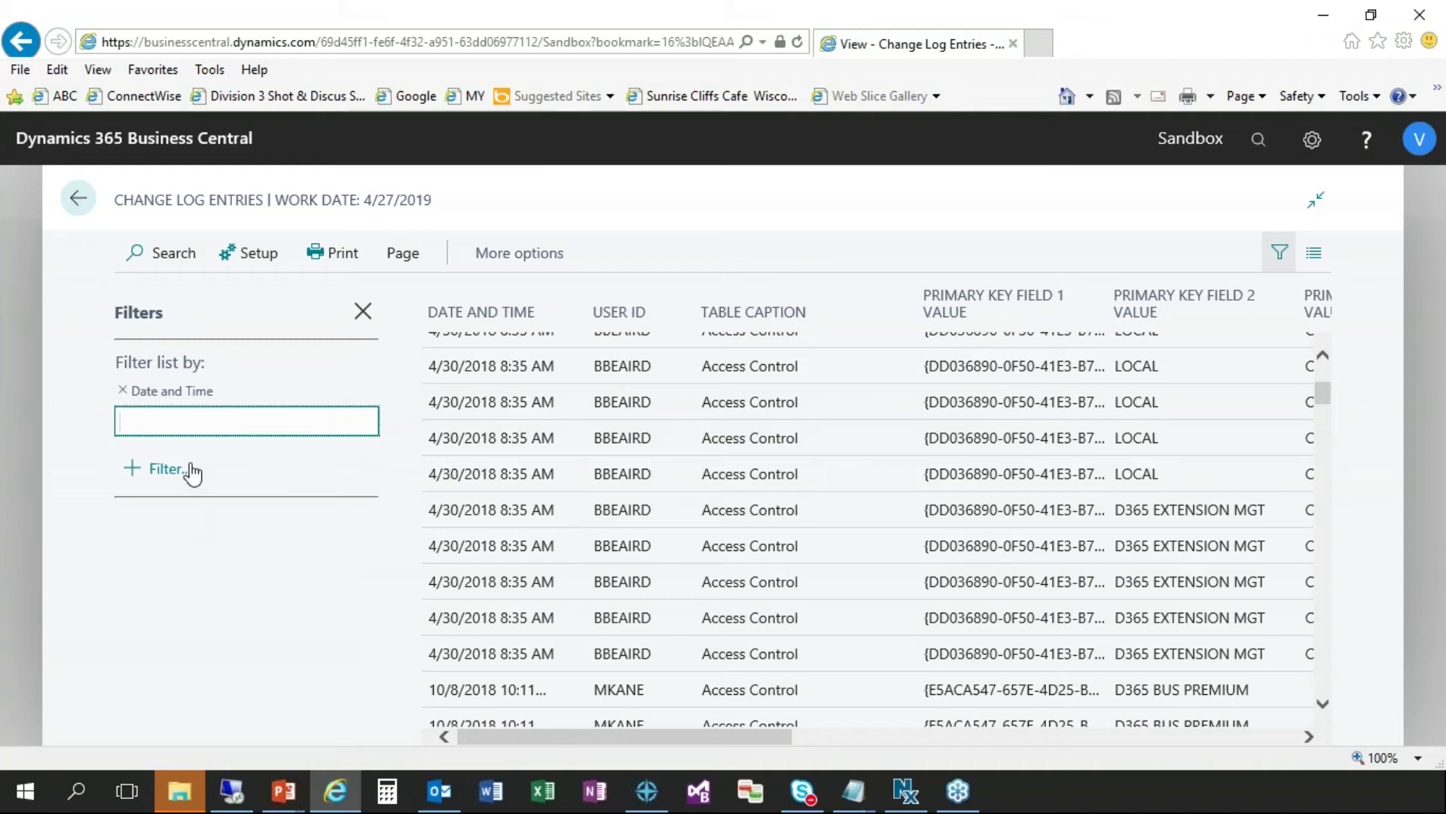
text(t)
key(Tab)
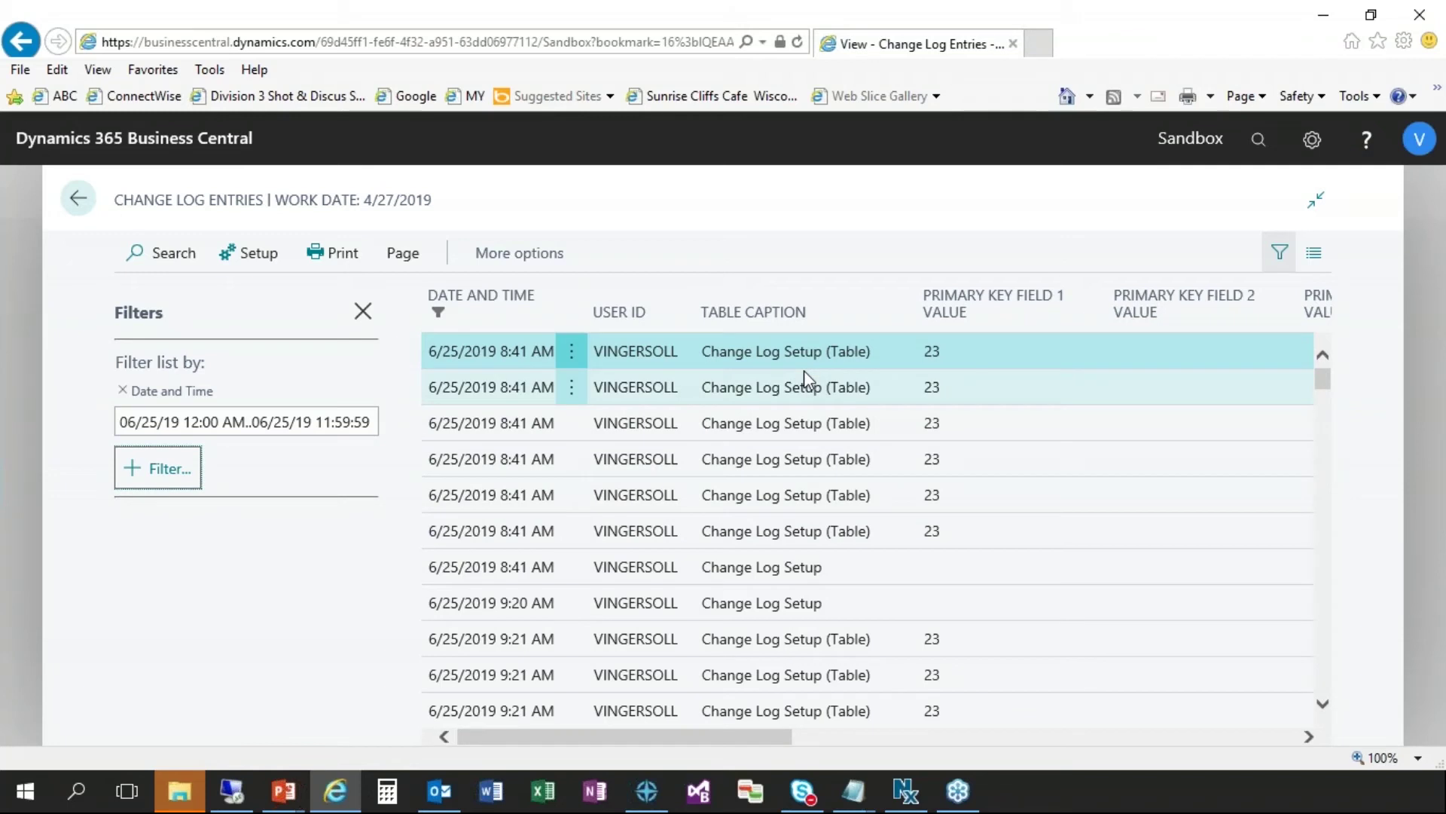
scroll(761, 500, down, 1)
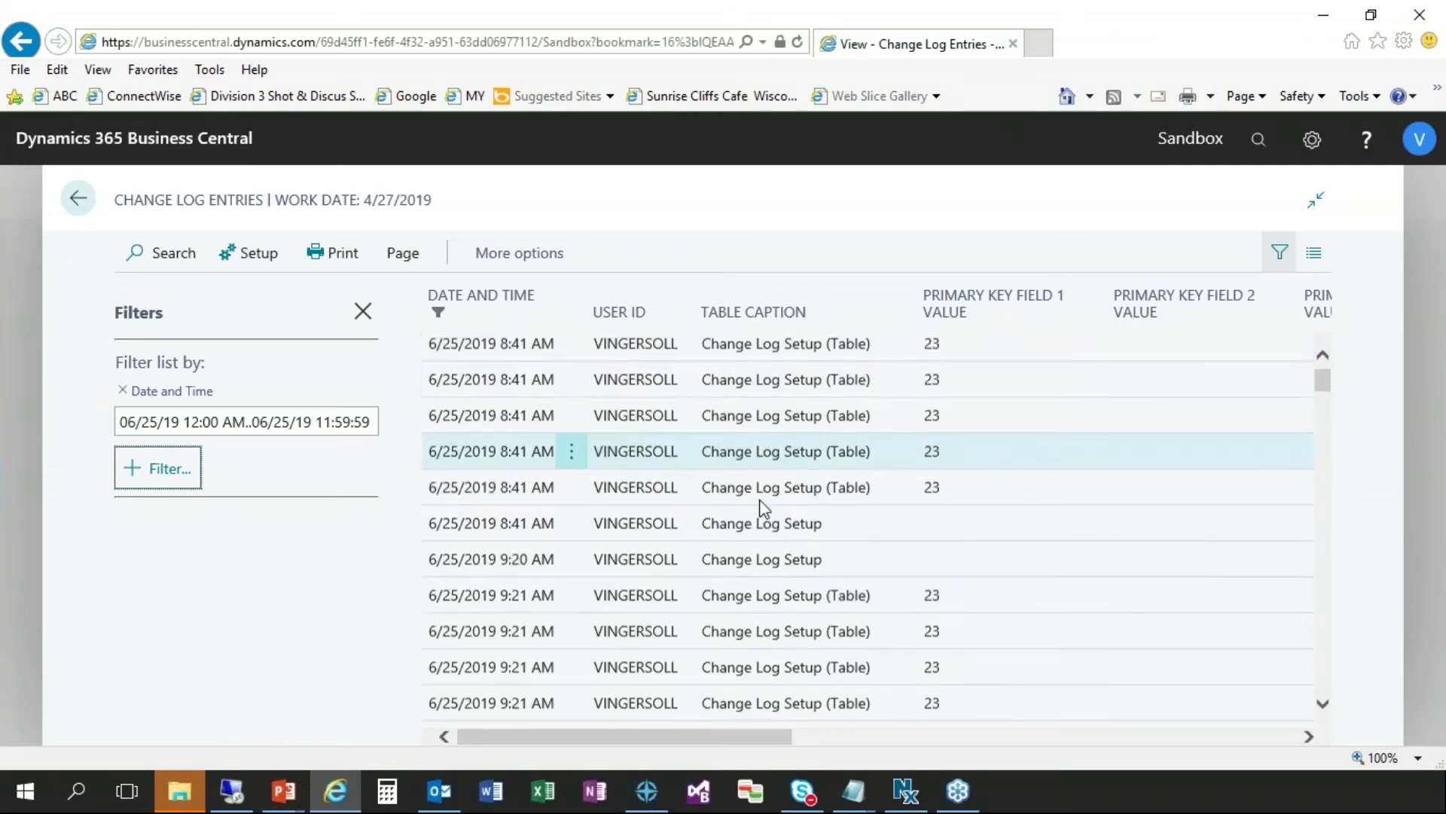
scroll(761, 504, down, 2)
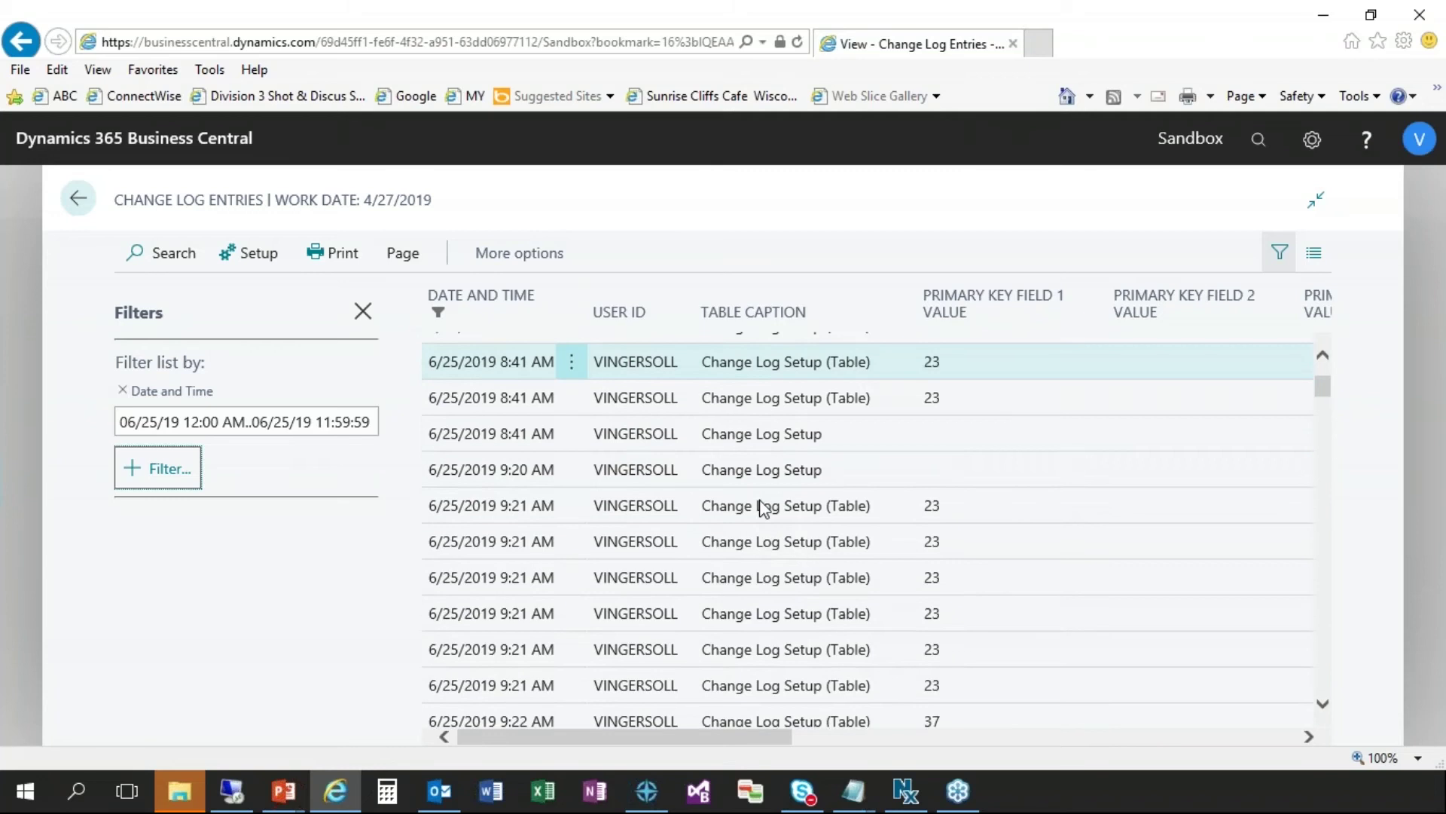
scroll(763, 507, down, 2)
scroll(764, 507, down, 4)
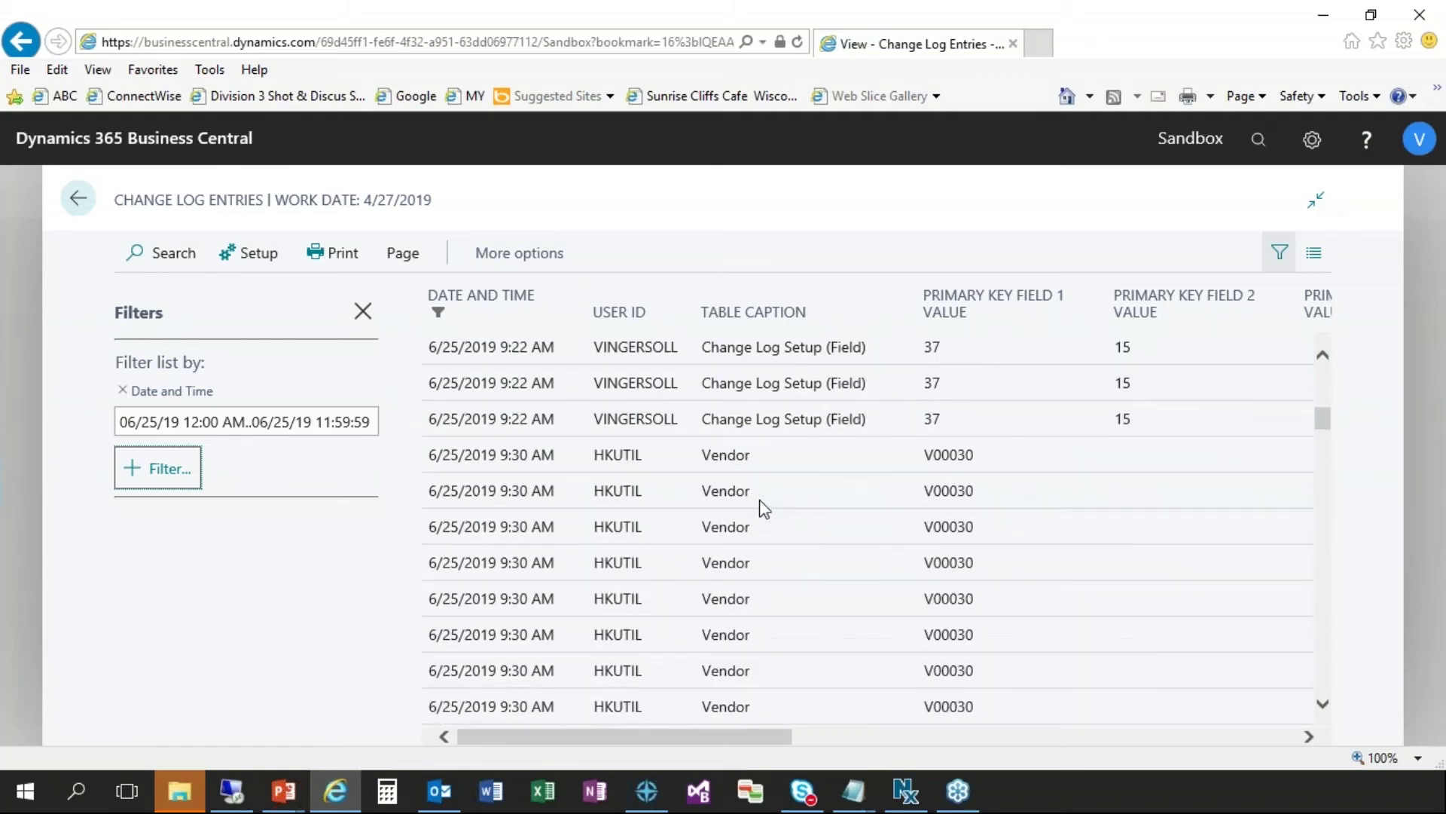
scroll(763, 509, down, 3)
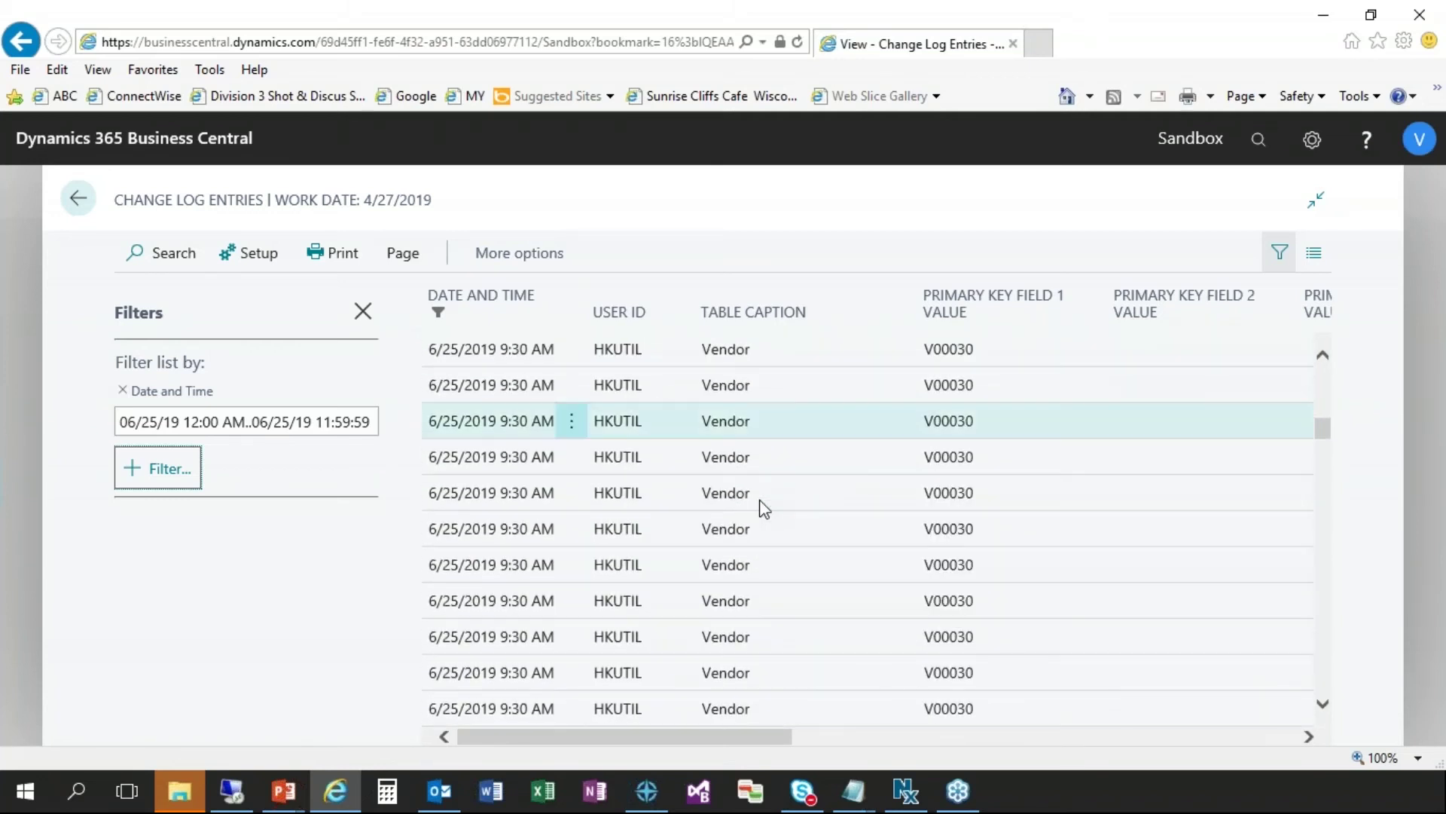
- Add a User ID filter for the current user, chosen from the suggestion list
click(167, 481)
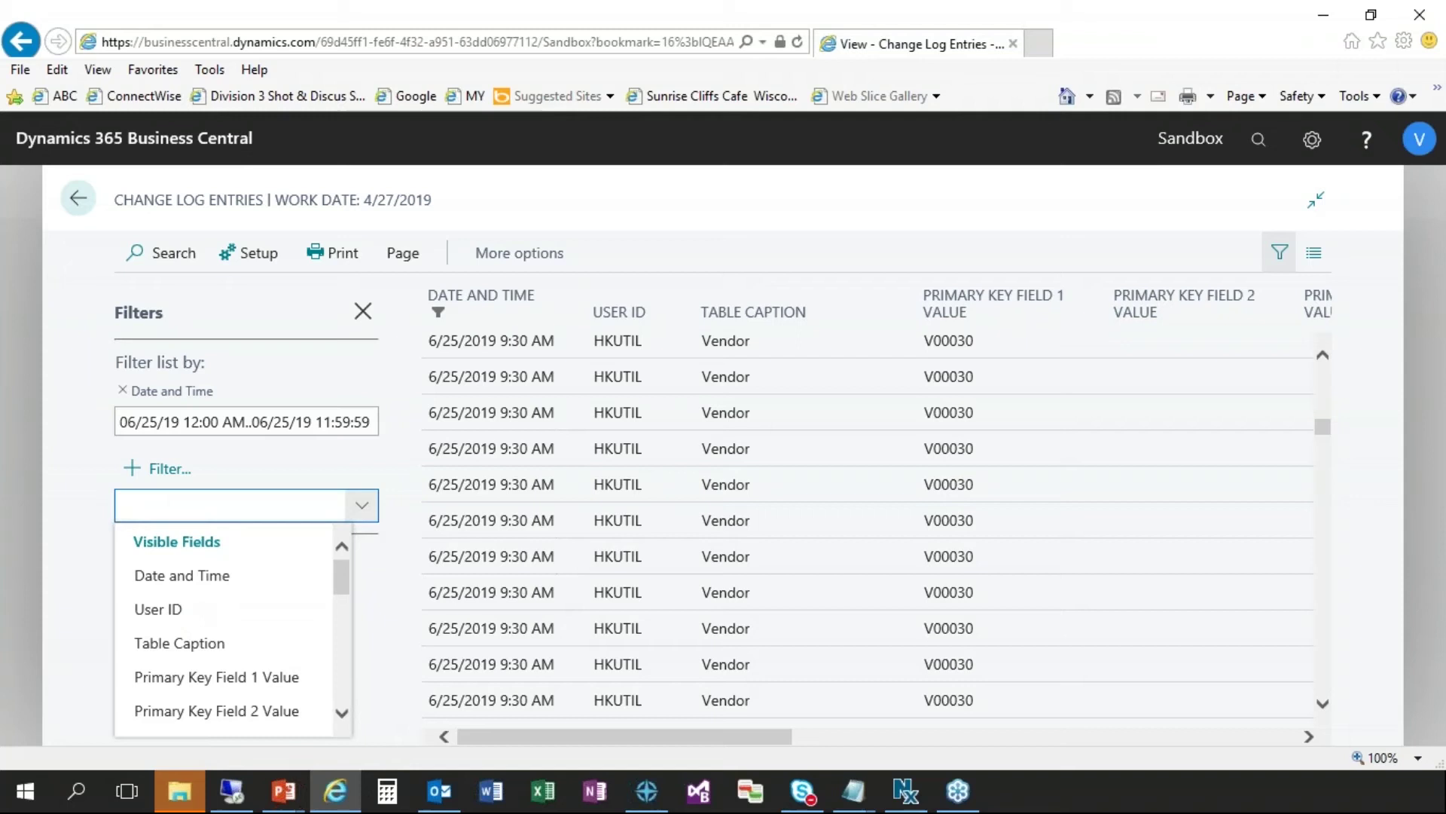
click(183, 611)
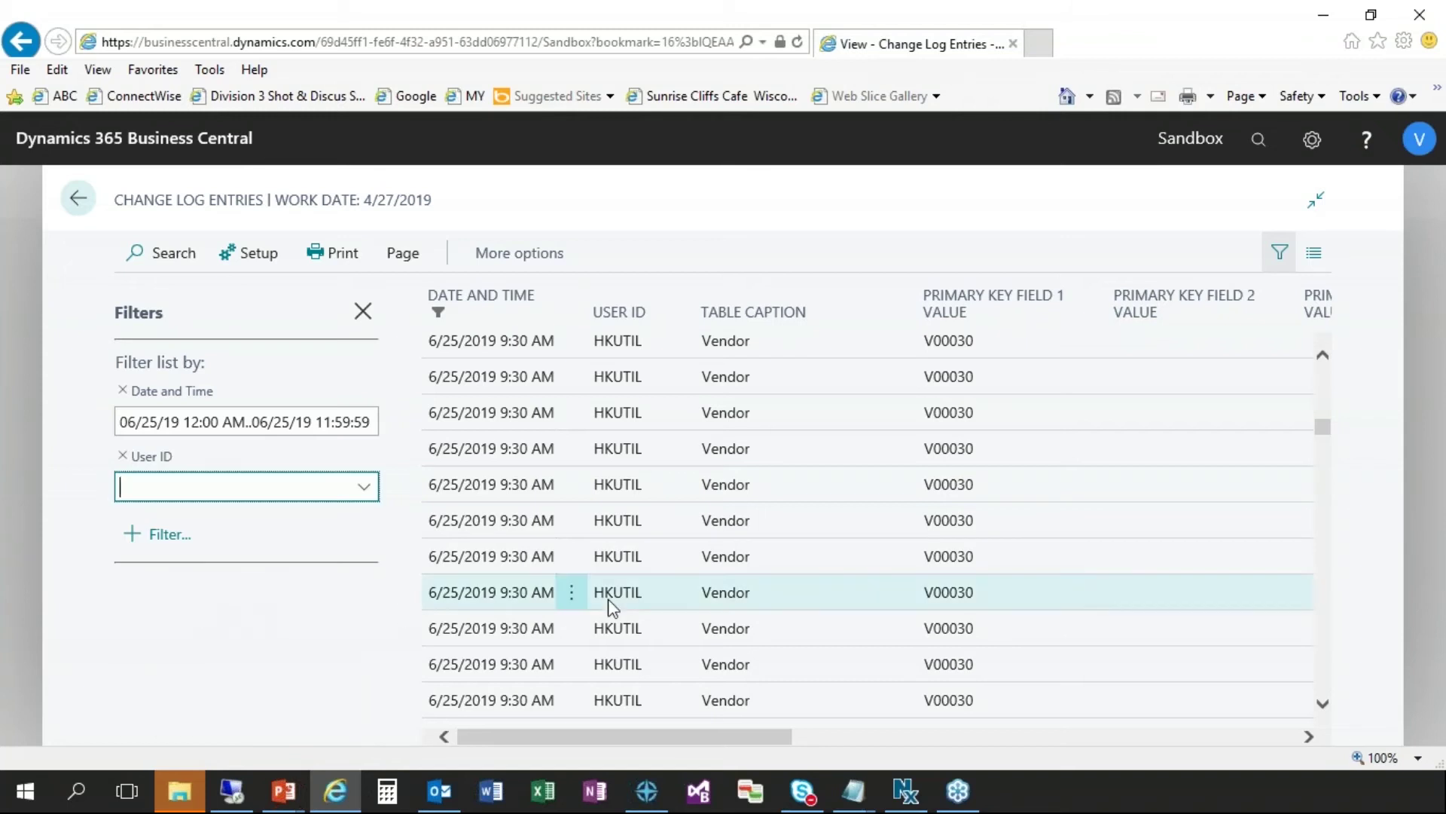
scroll(613, 606, down, 3)
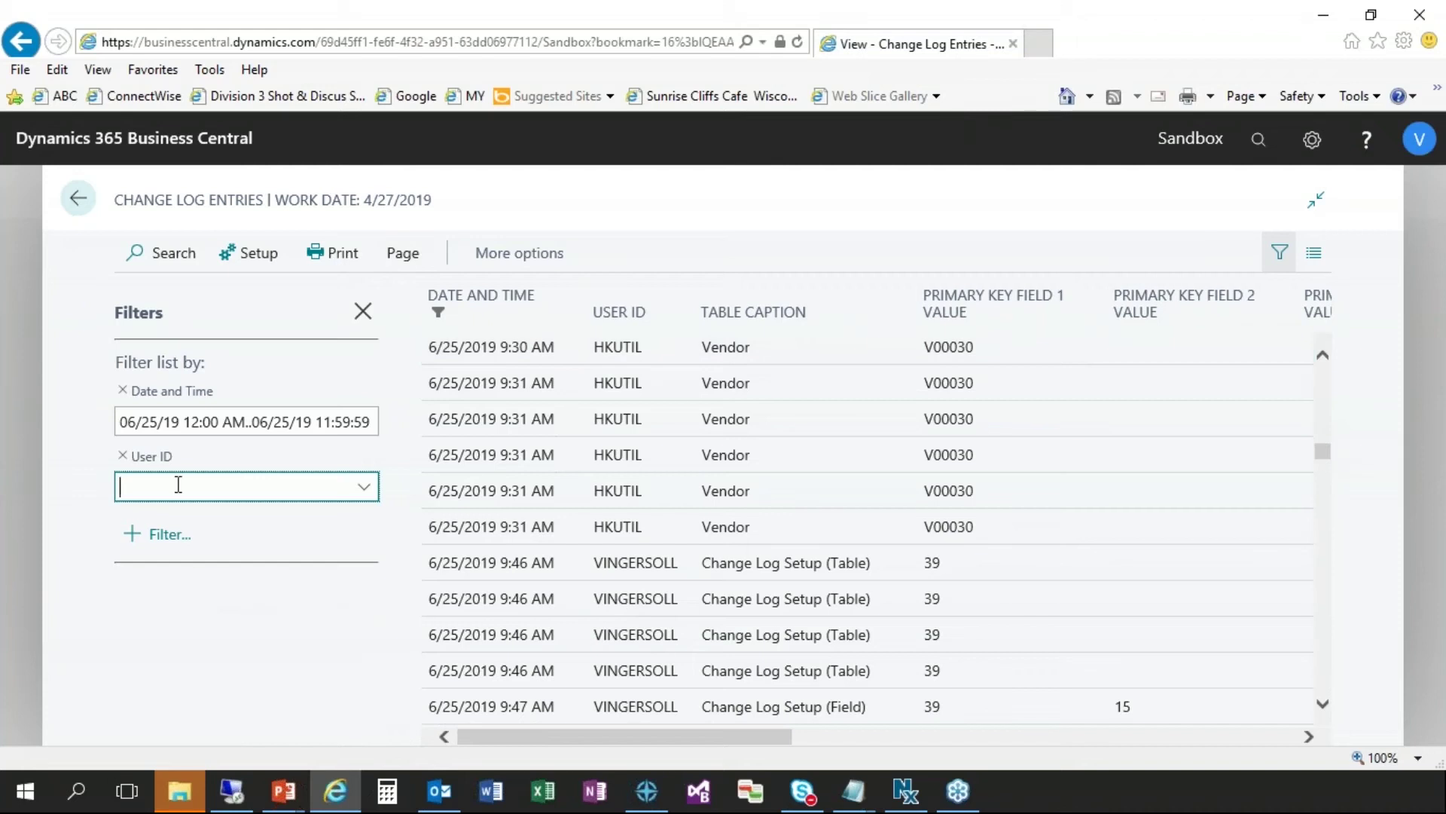
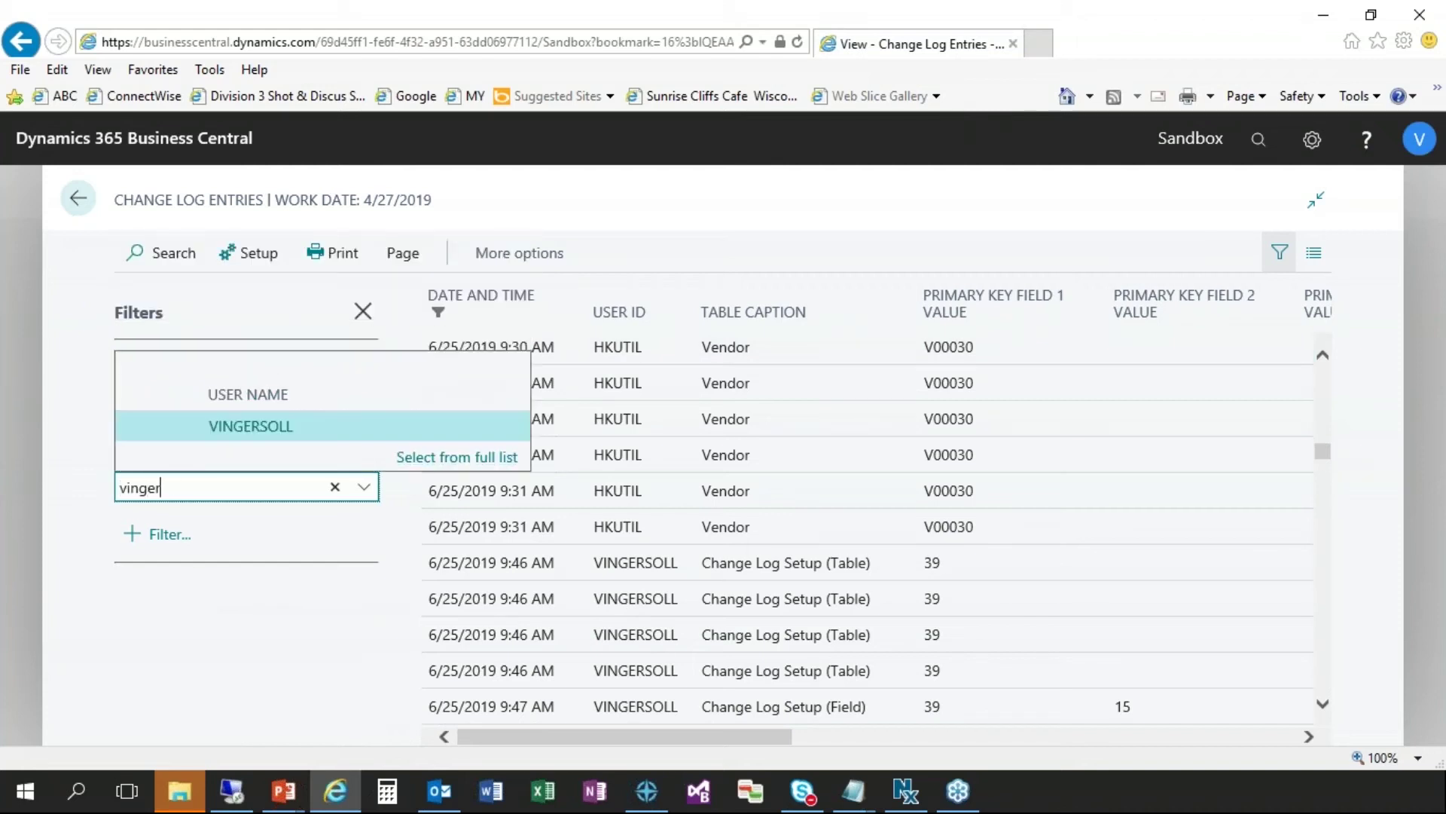
click(256, 427)
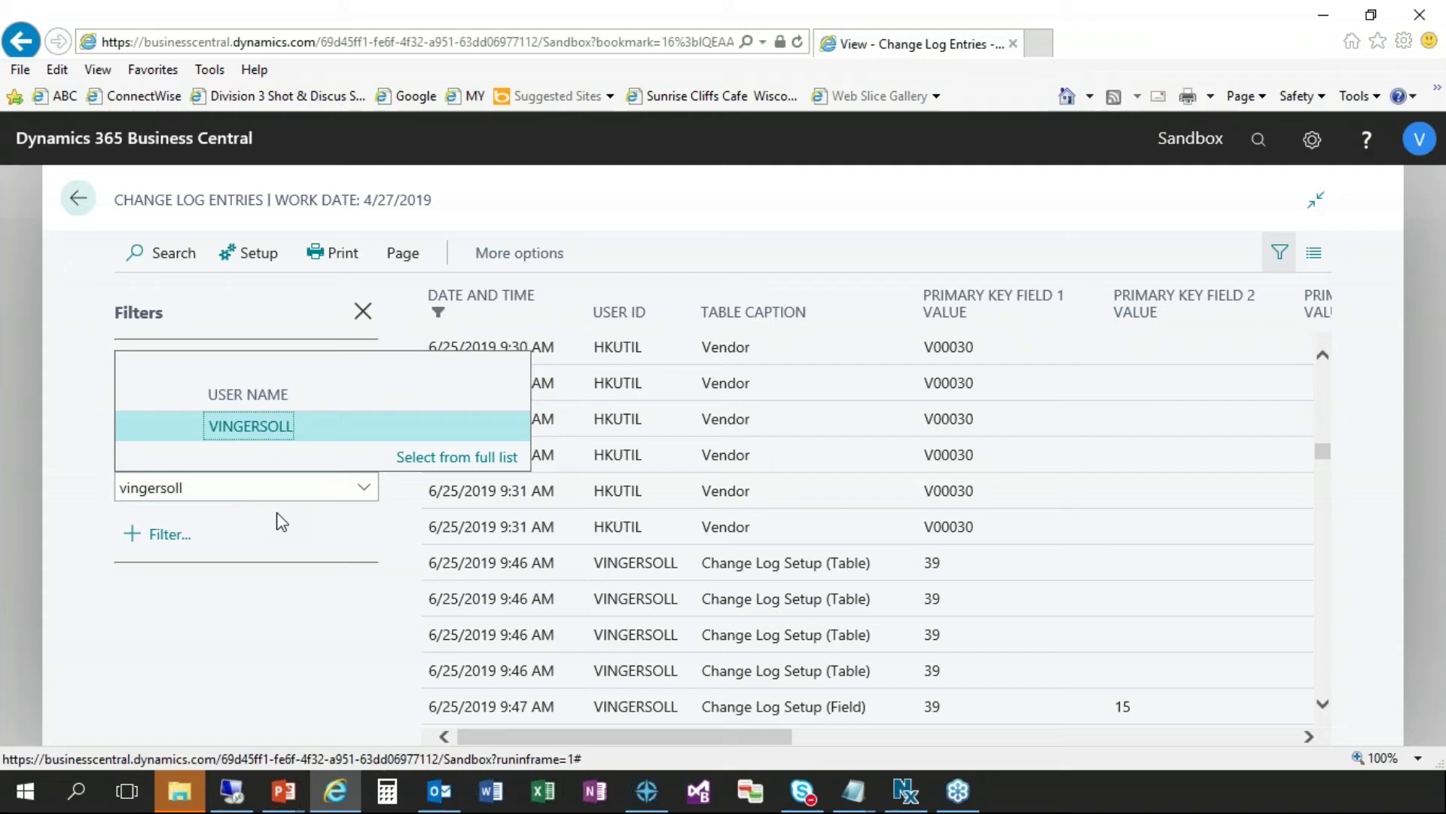
key(Return)
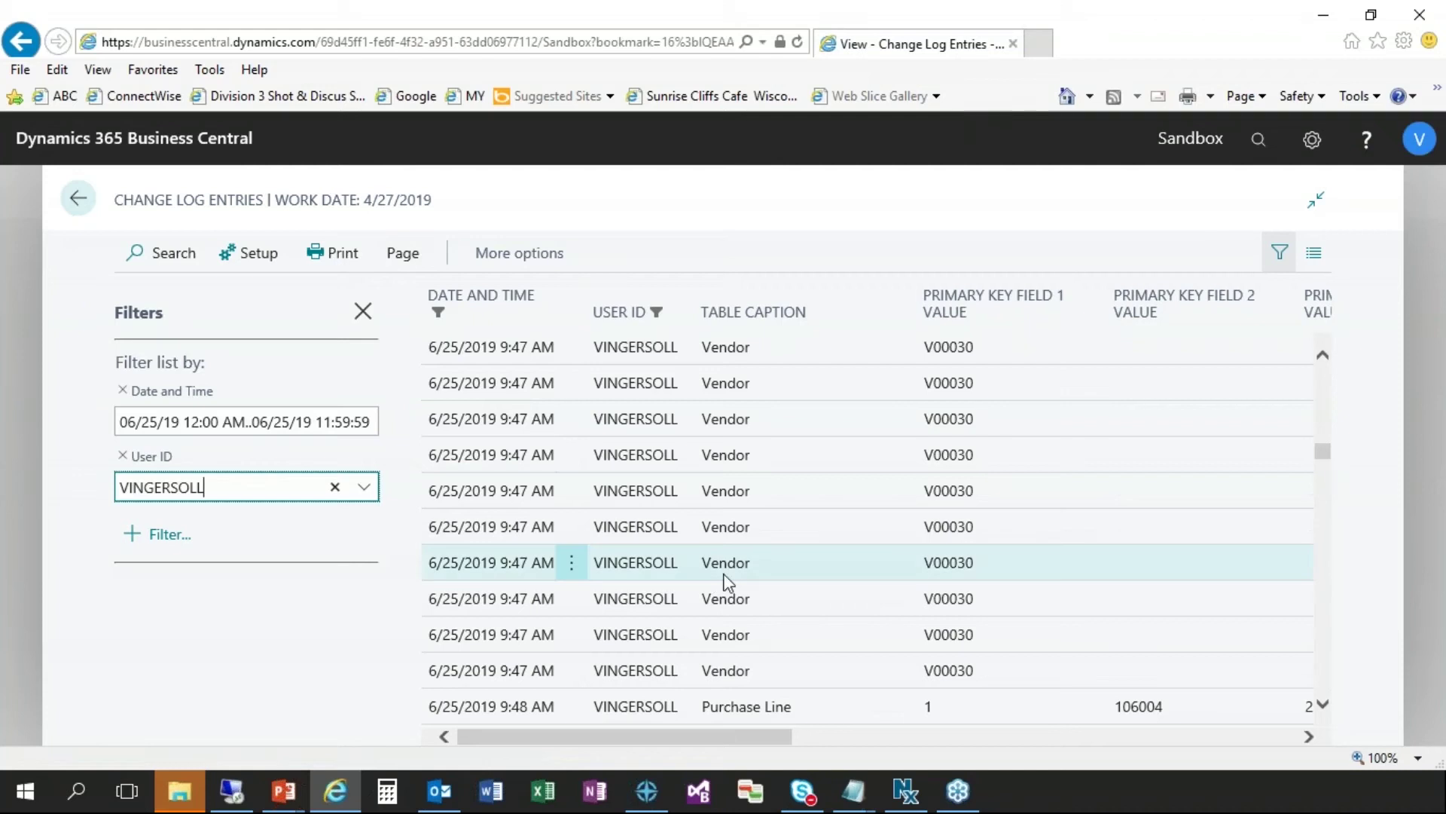
- Add a Table Caption filter of Customer and select the first entry for customer C00050
click(167, 535)
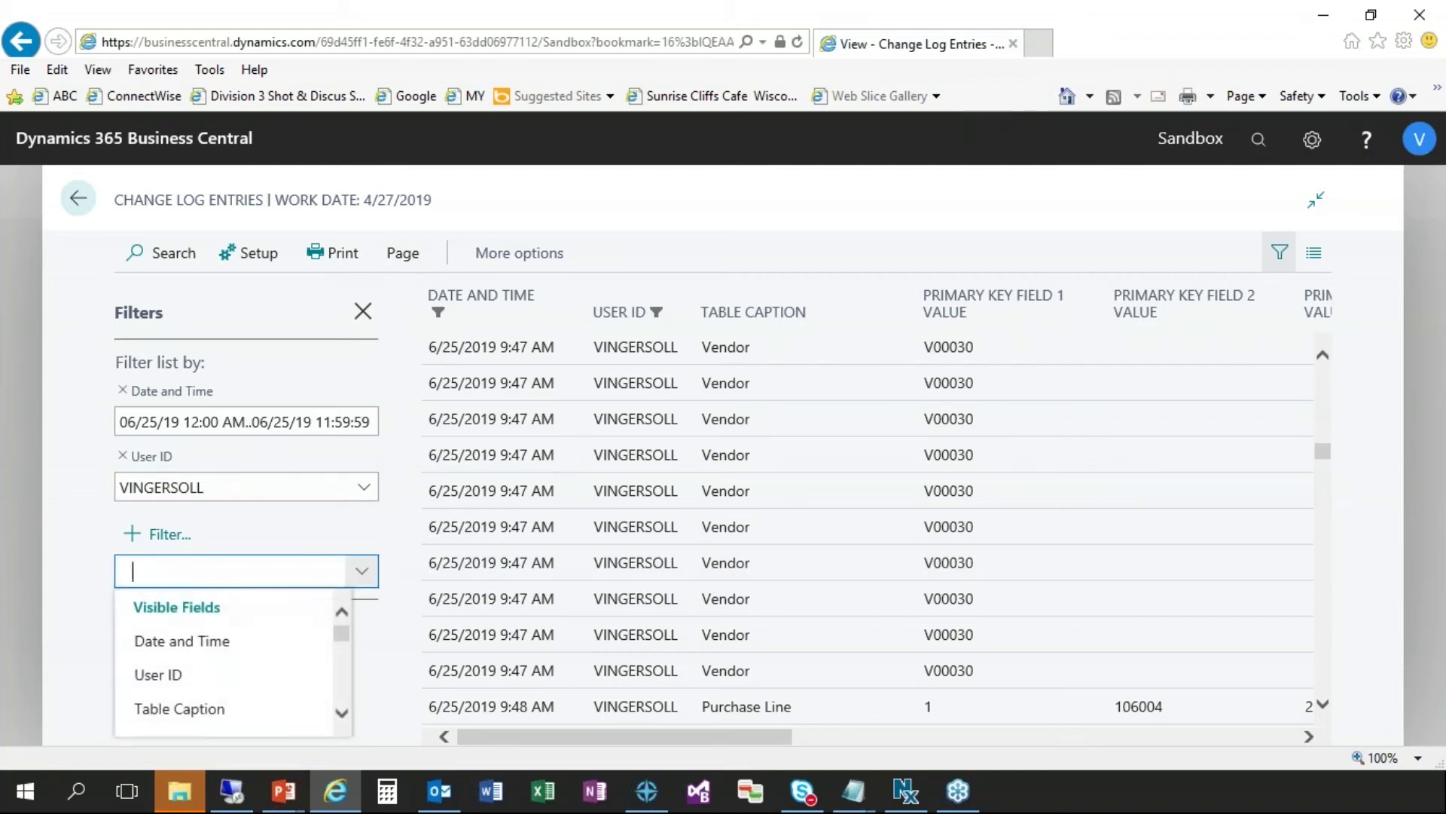
key(Escape)
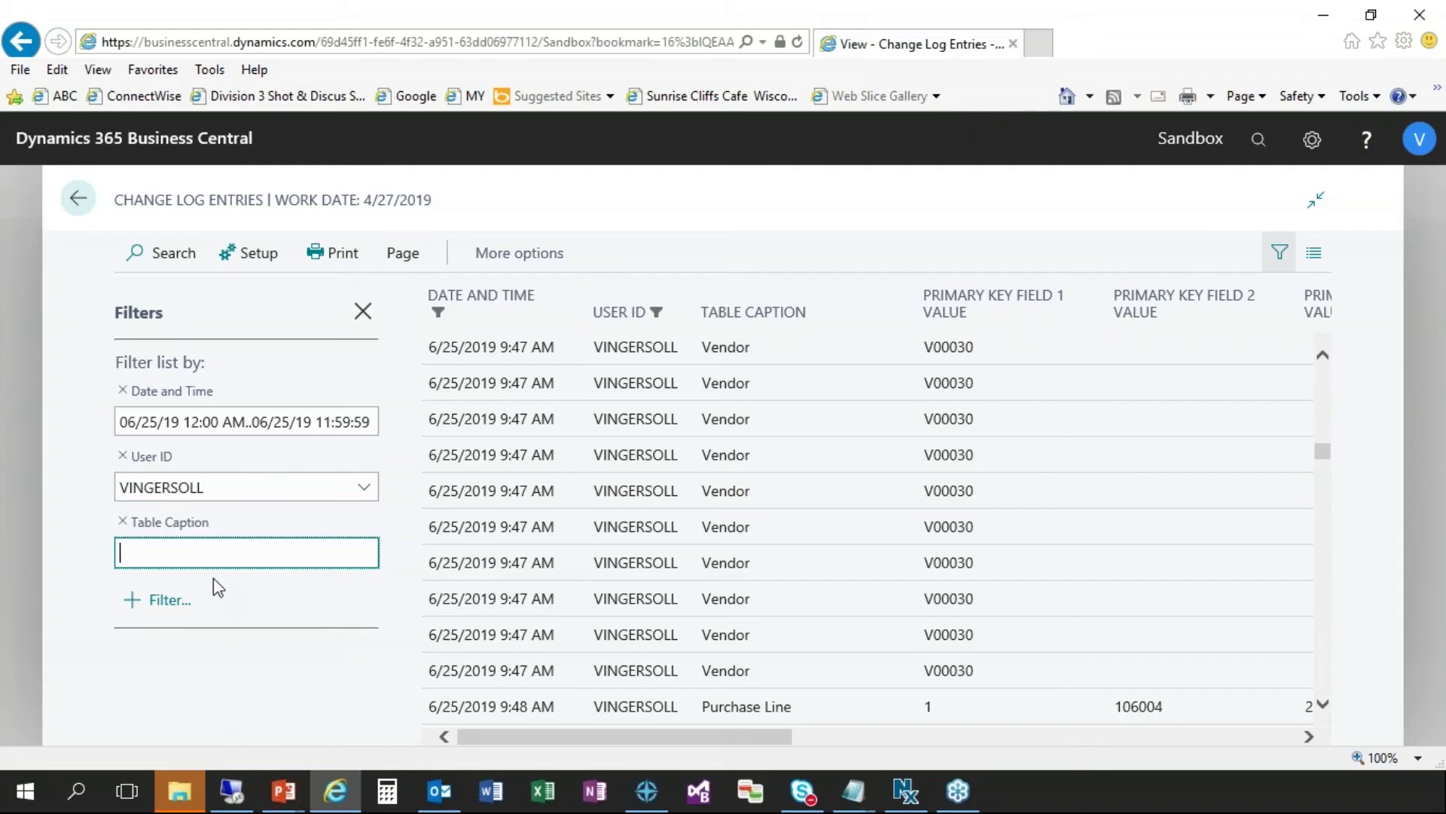
text(Customer)
key(Return)
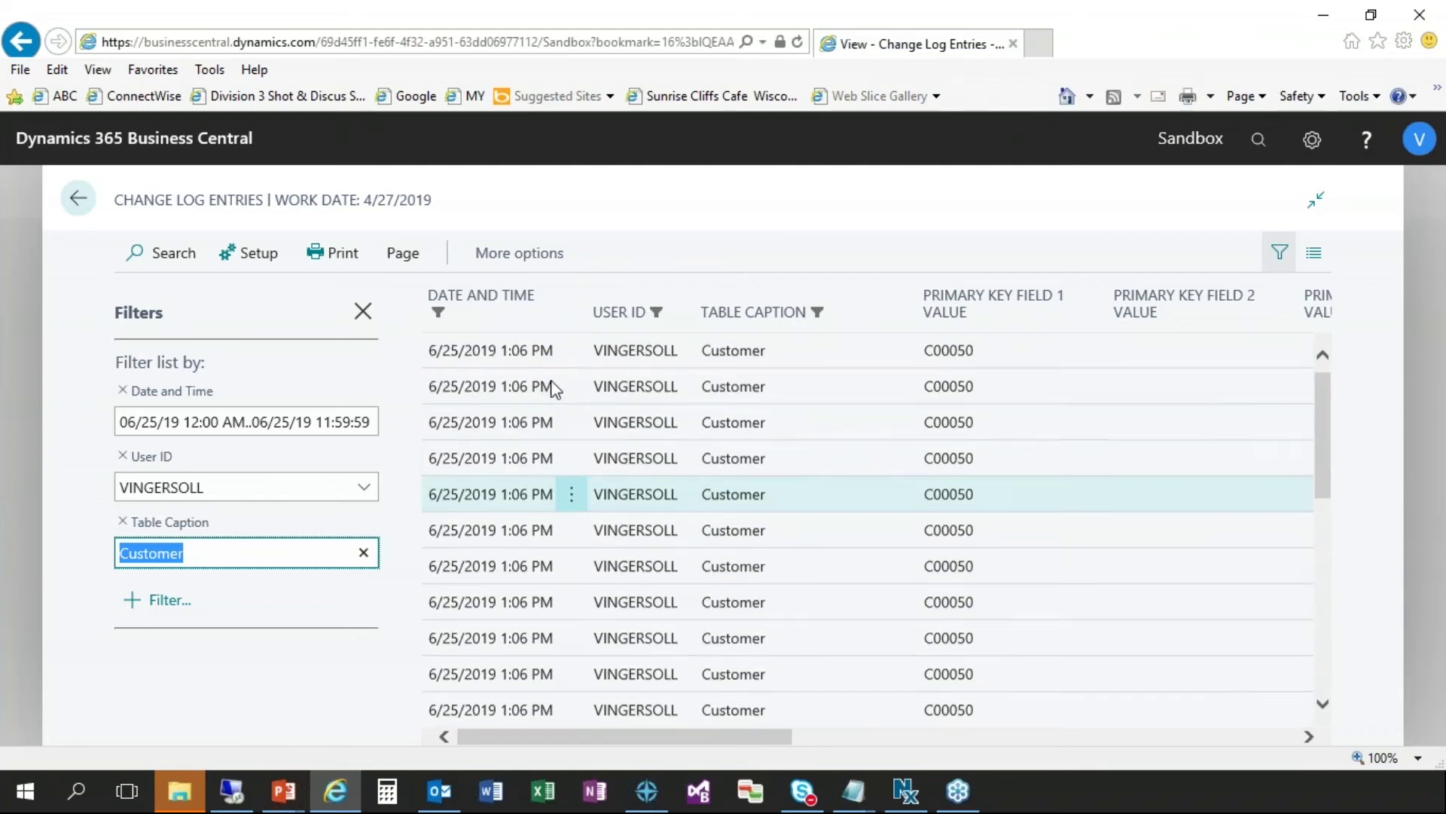
click(474, 362)
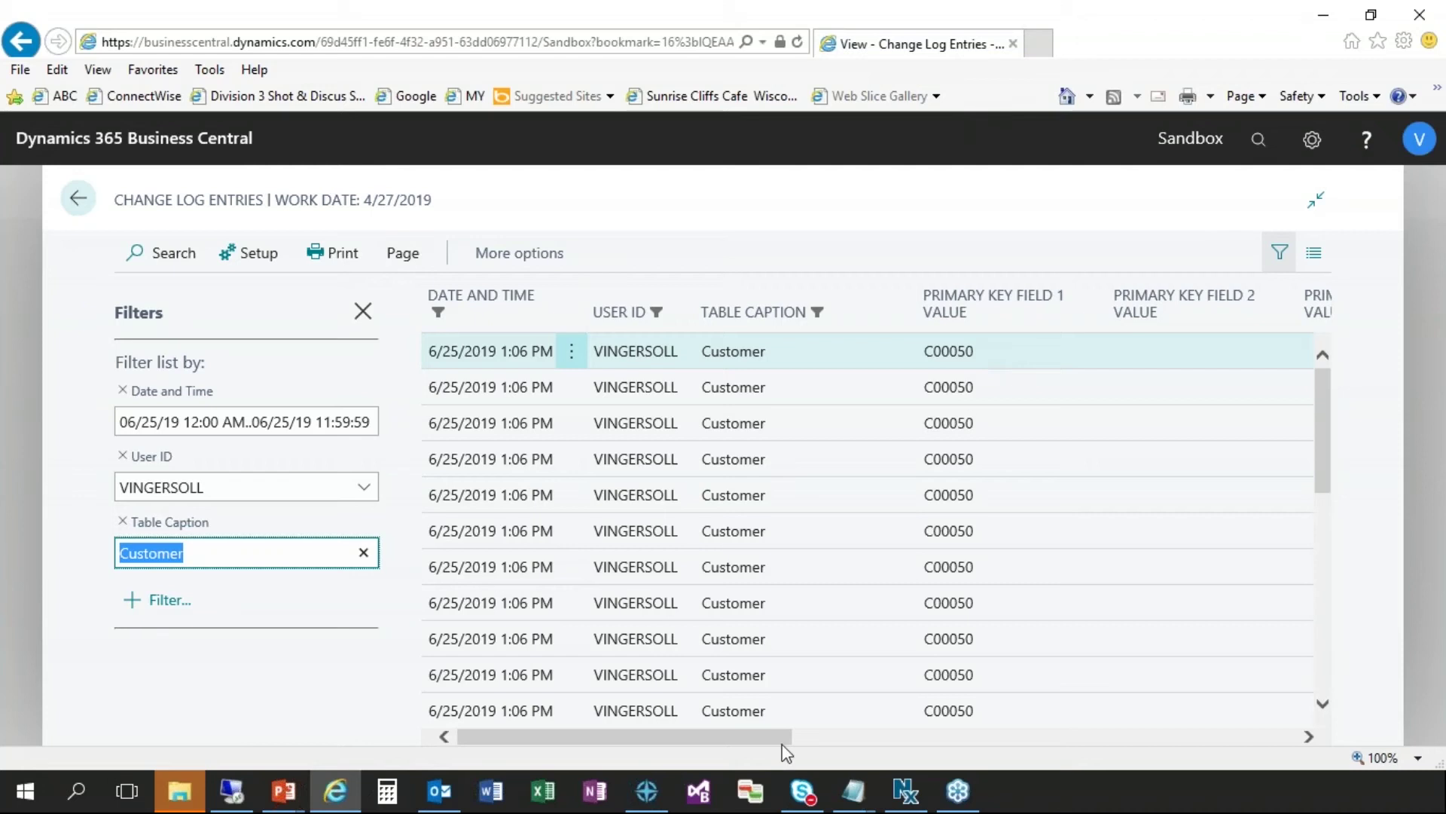
- Scroll the grid right past the Old Value columns to reveal New Values like C00050 and CUST
drag(777, 736, 812, 743)
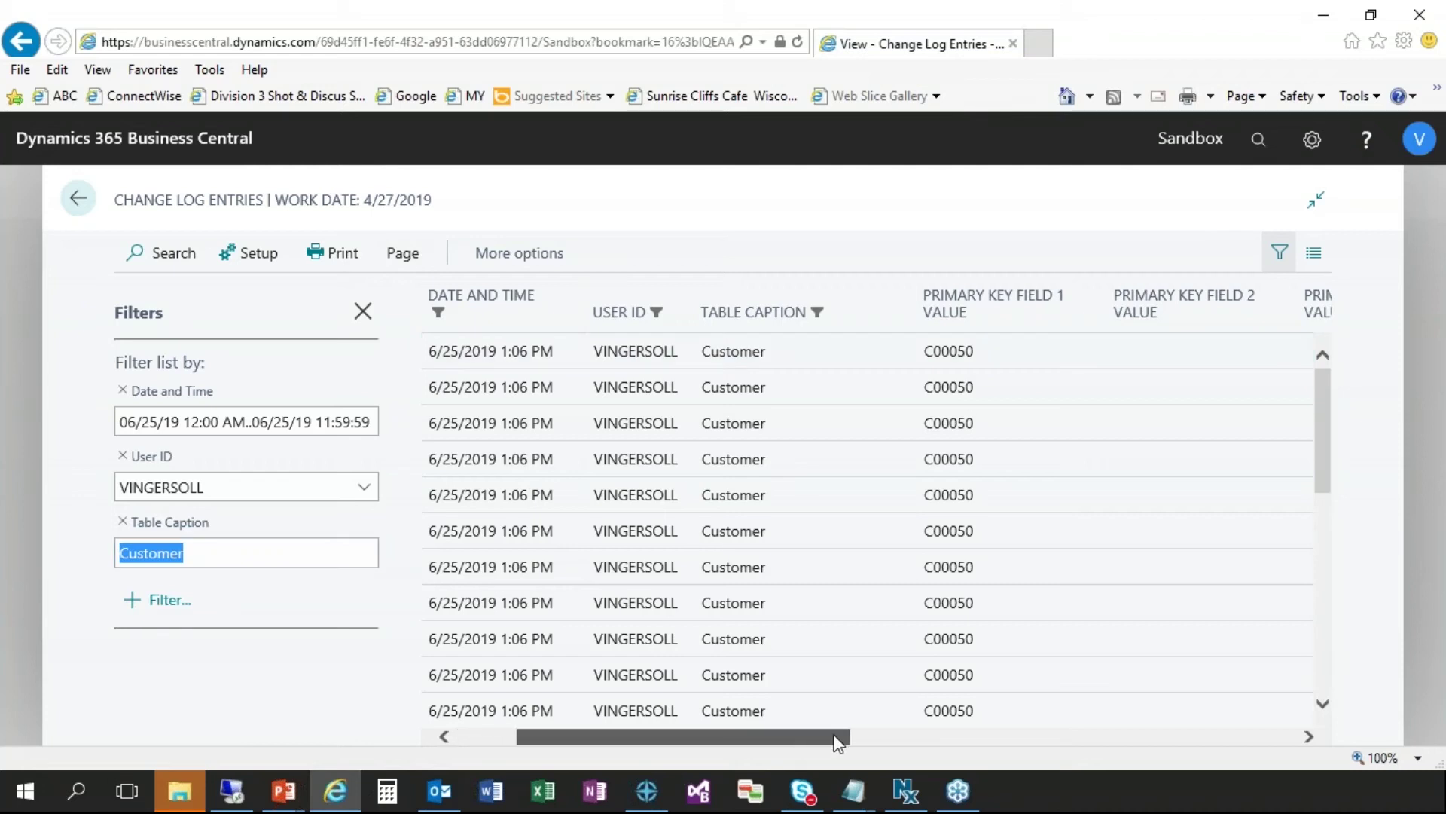
drag(837, 742, 979, 739)
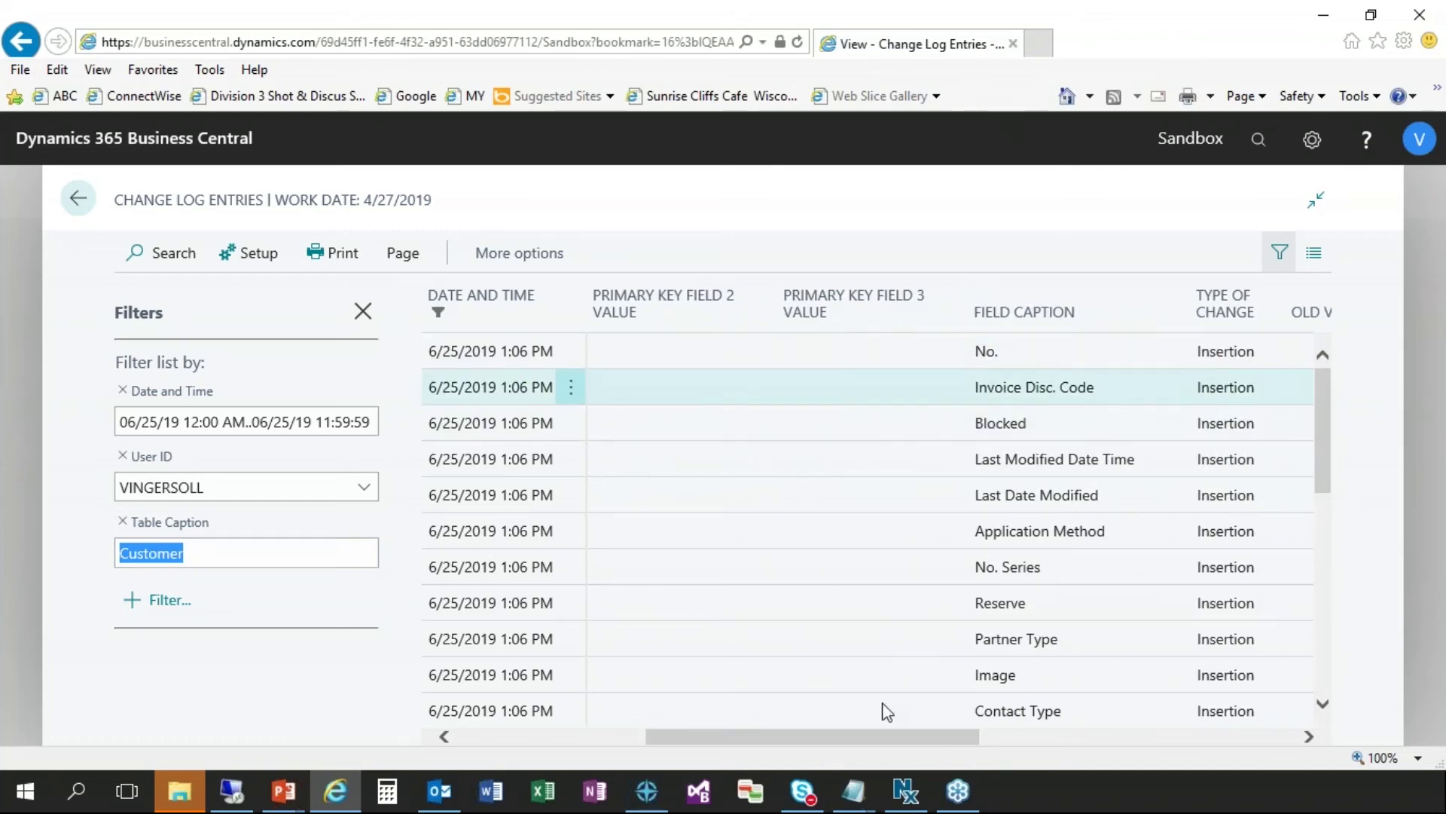
drag(884, 742, 1004, 743)
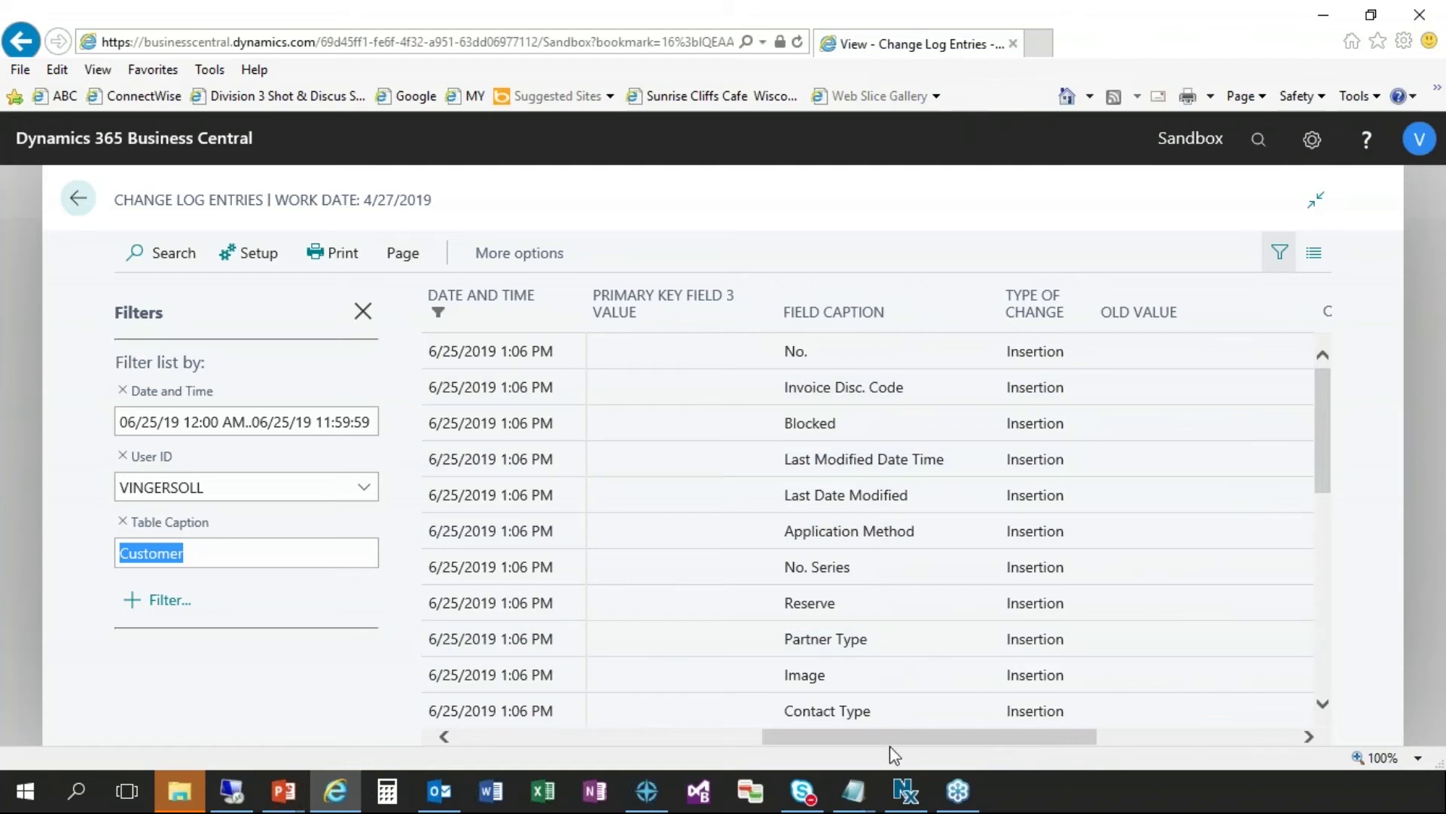
drag(889, 742, 937, 746)
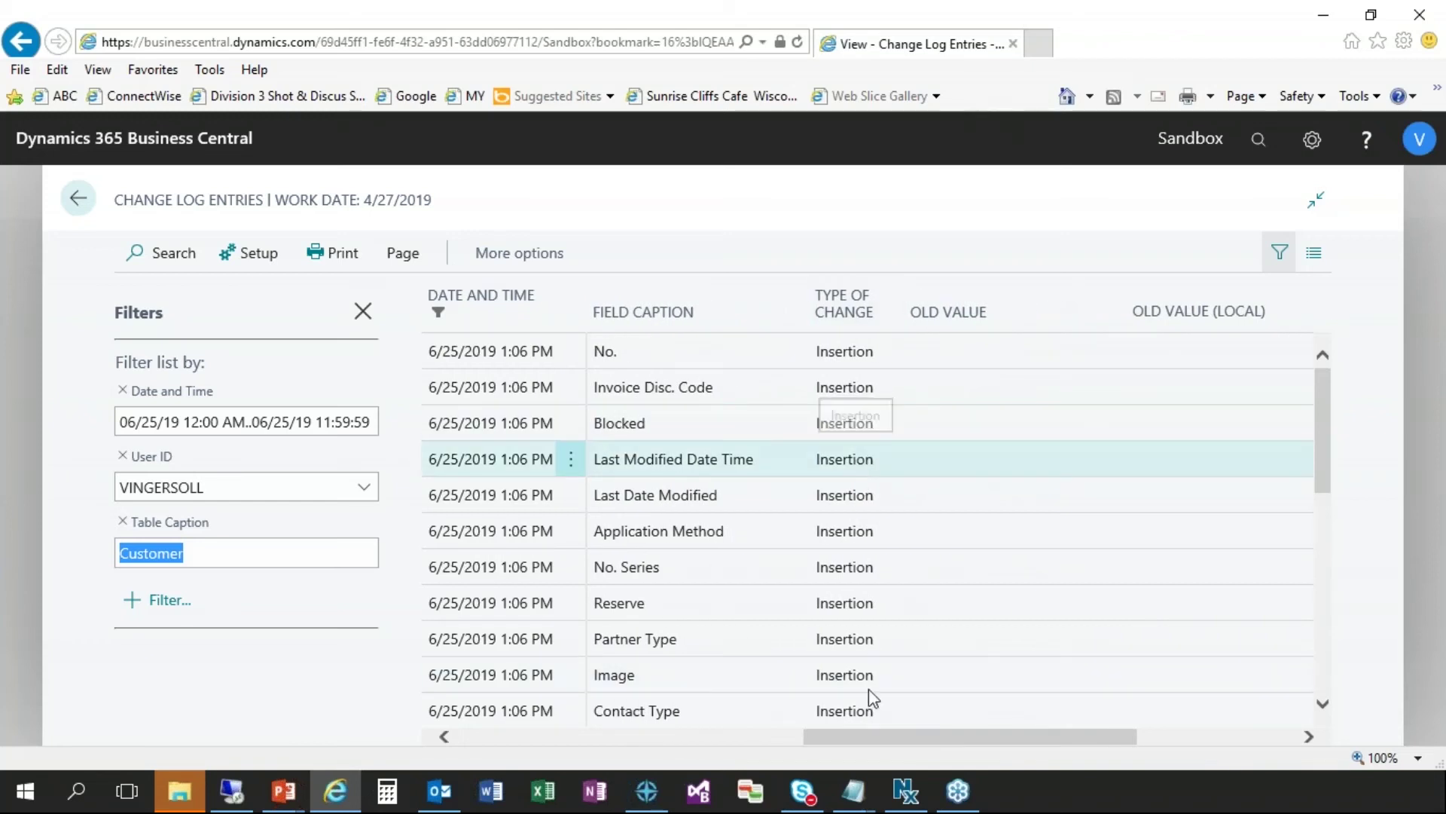
drag(873, 737, 932, 742)
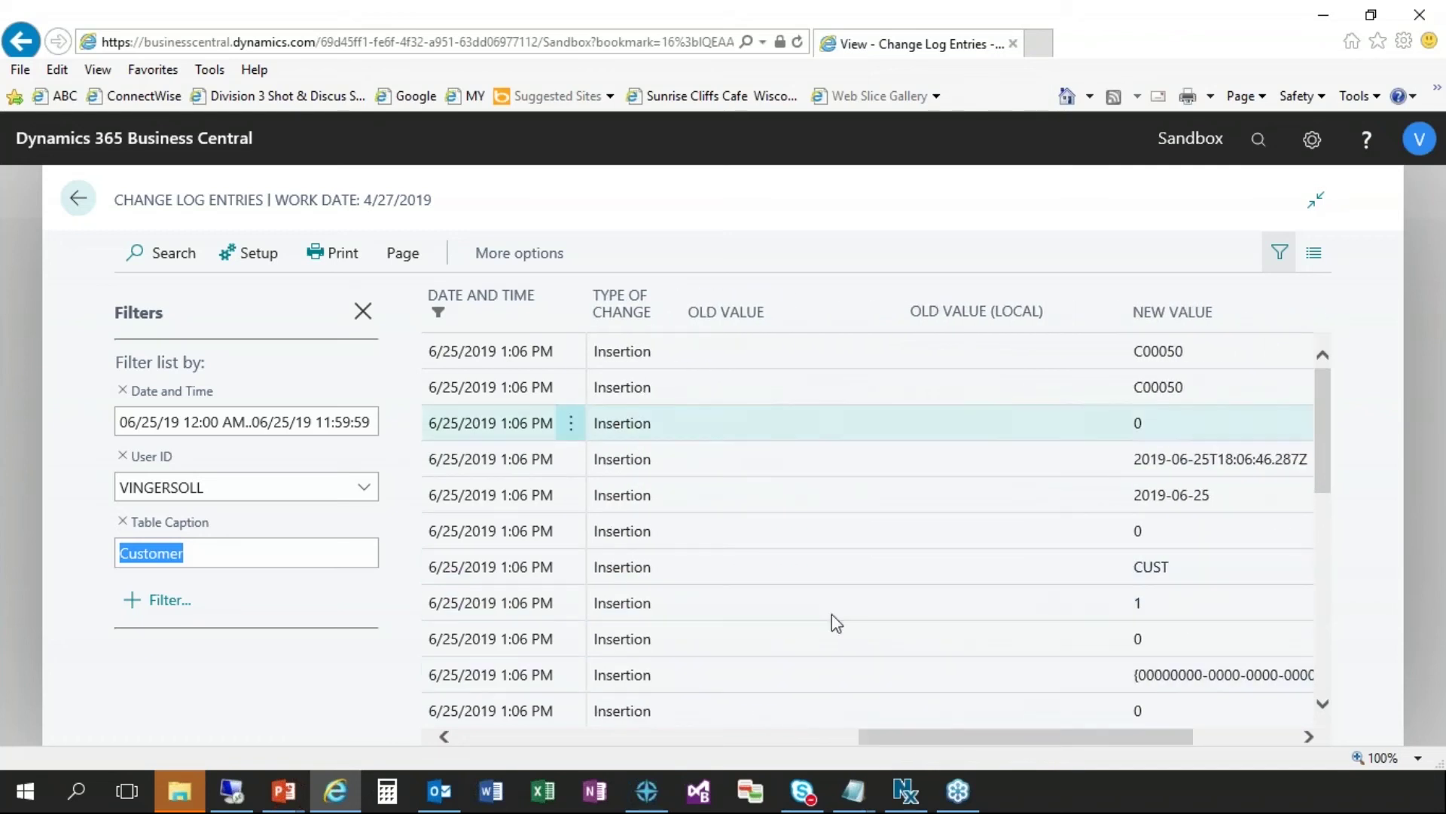
drag(953, 741, 1005, 740)
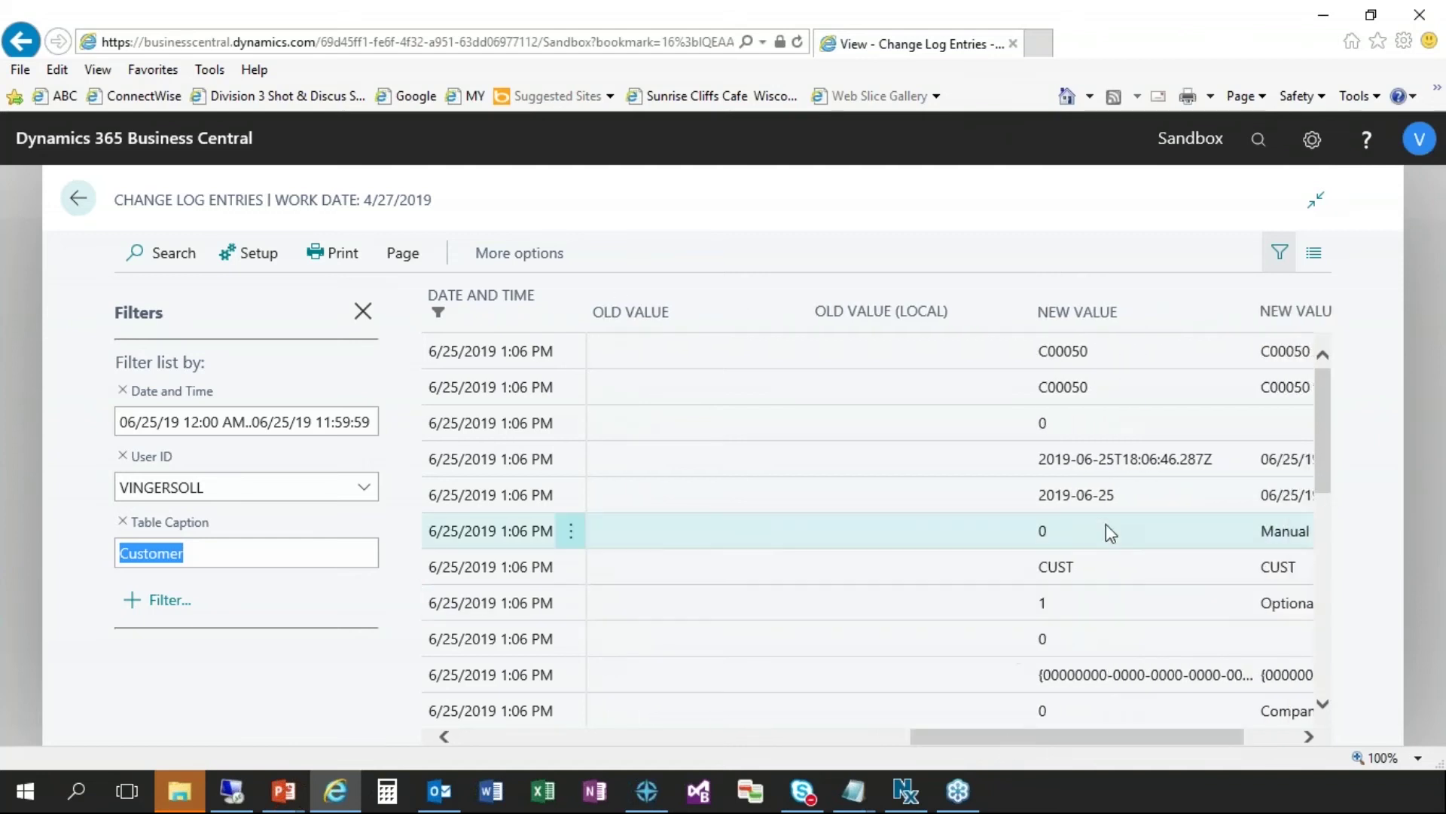
- Review later inserted values for C00050, then return left to the User ID and Table Caption columns
scroll(1107, 532, down, 2)
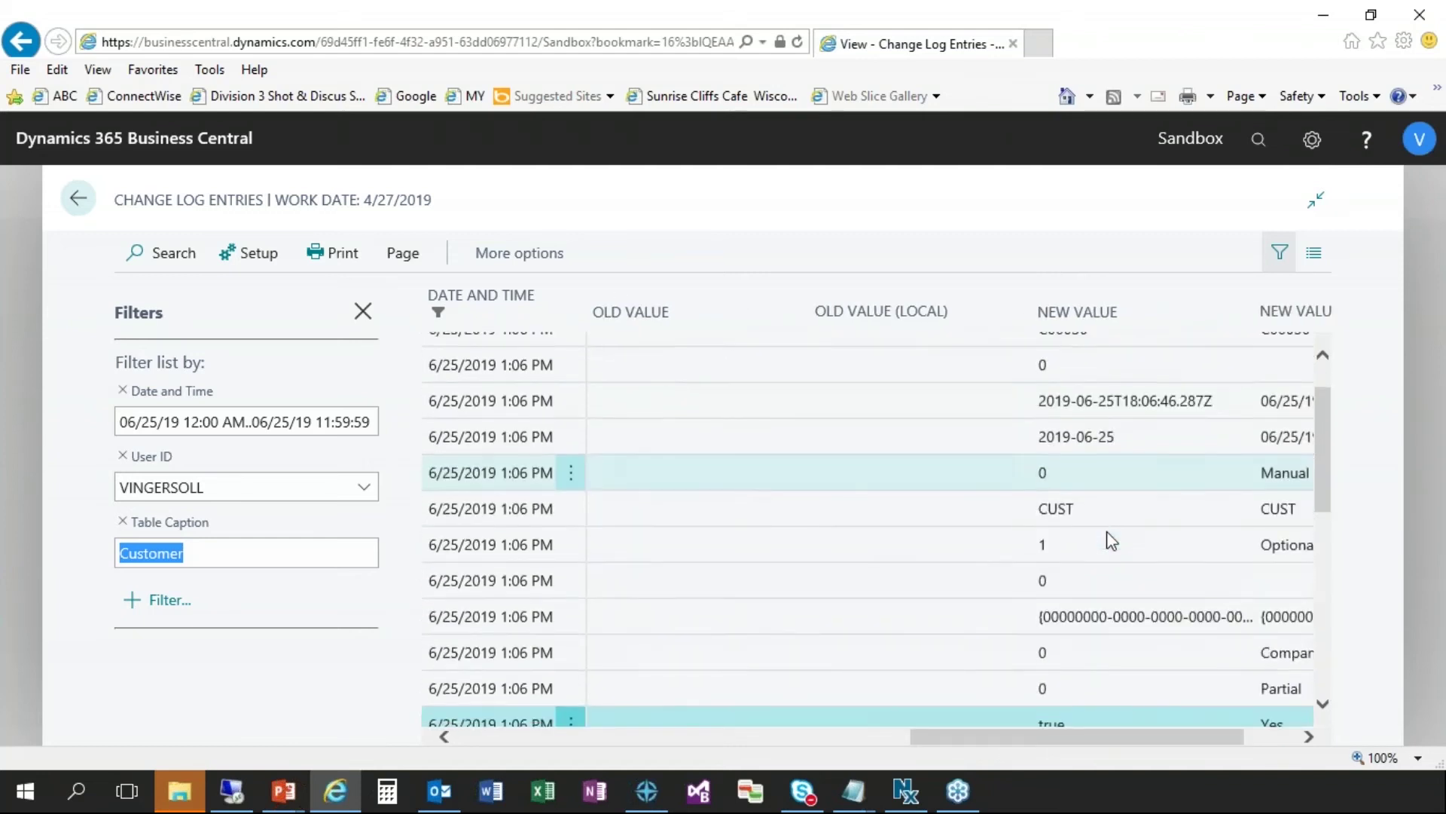
scroll(1107, 536, down, 1)
drag(1129, 739, 1180, 735)
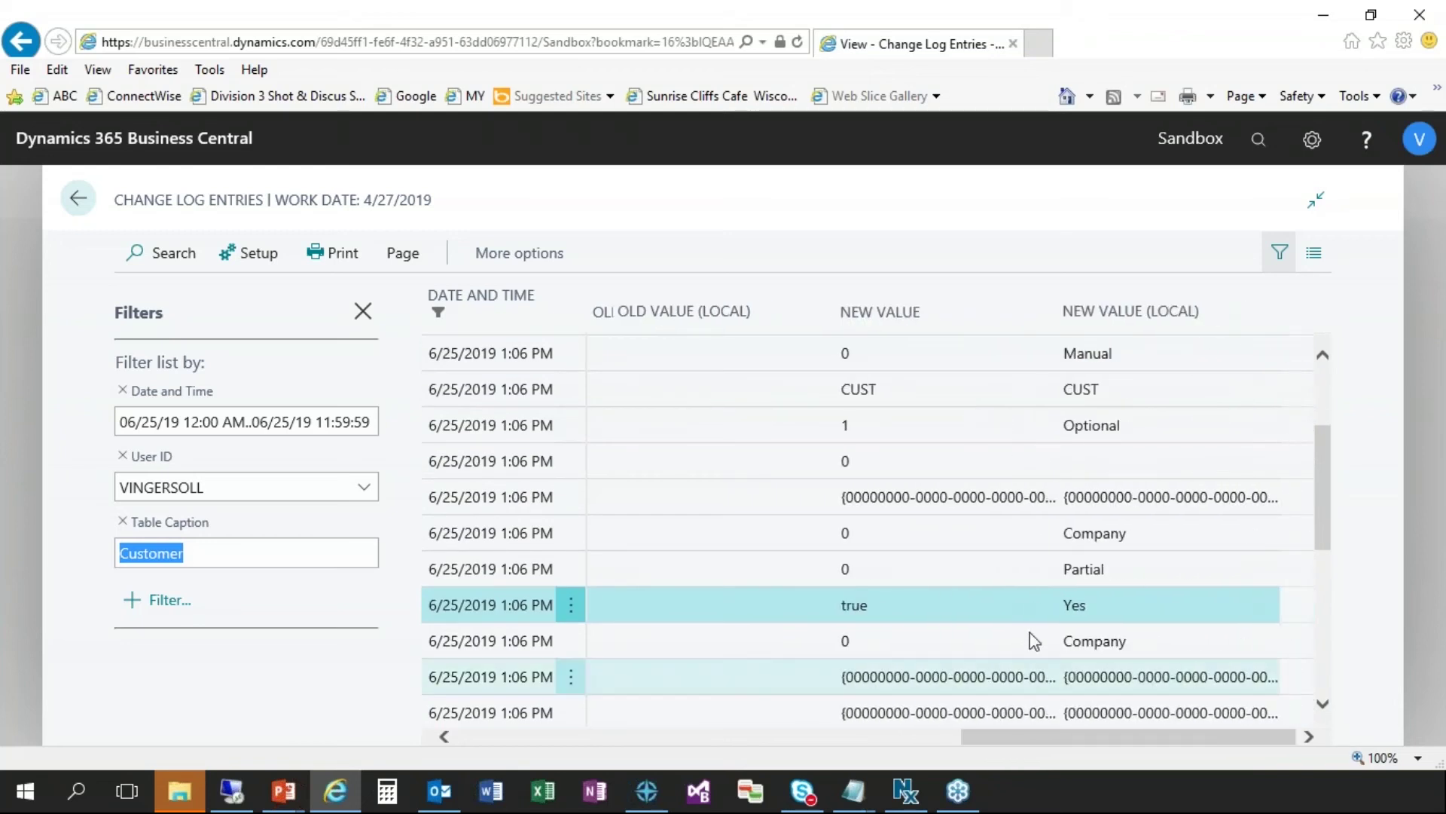
scroll(1034, 641, down, 2)
scroll(1033, 641, down, 3)
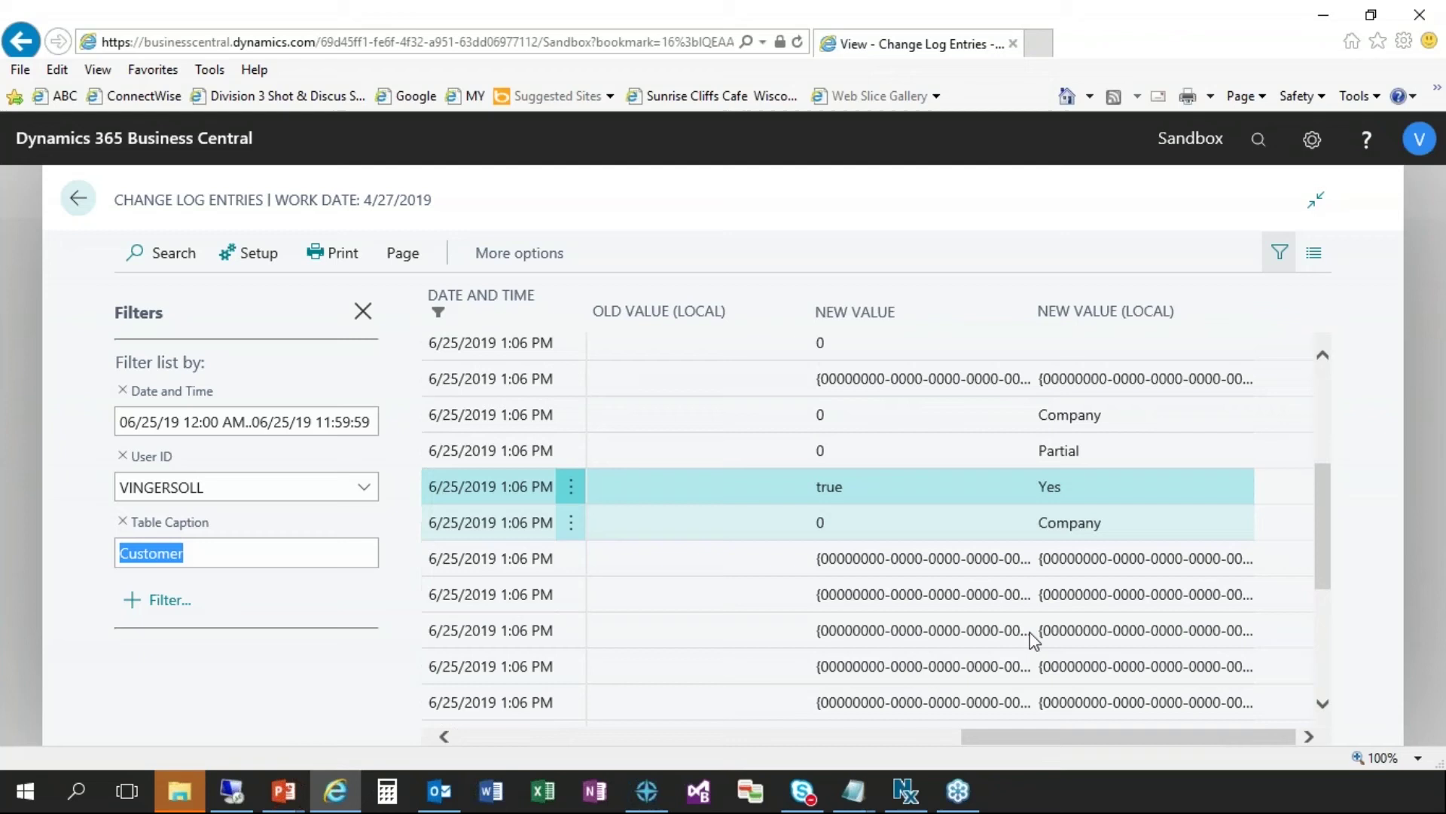
scroll(1033, 641, down, 5)
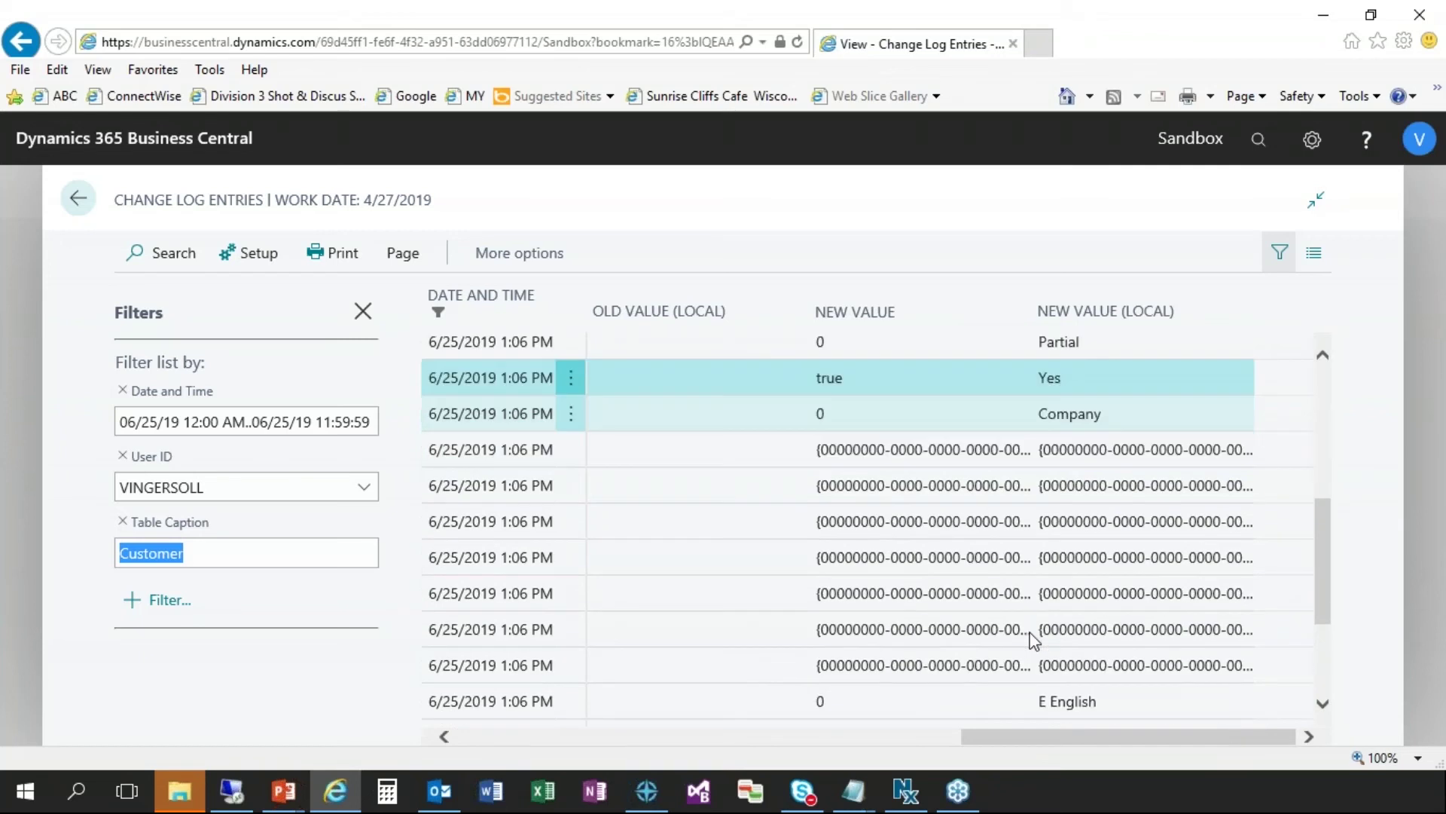
scroll(1034, 641, up, 6)
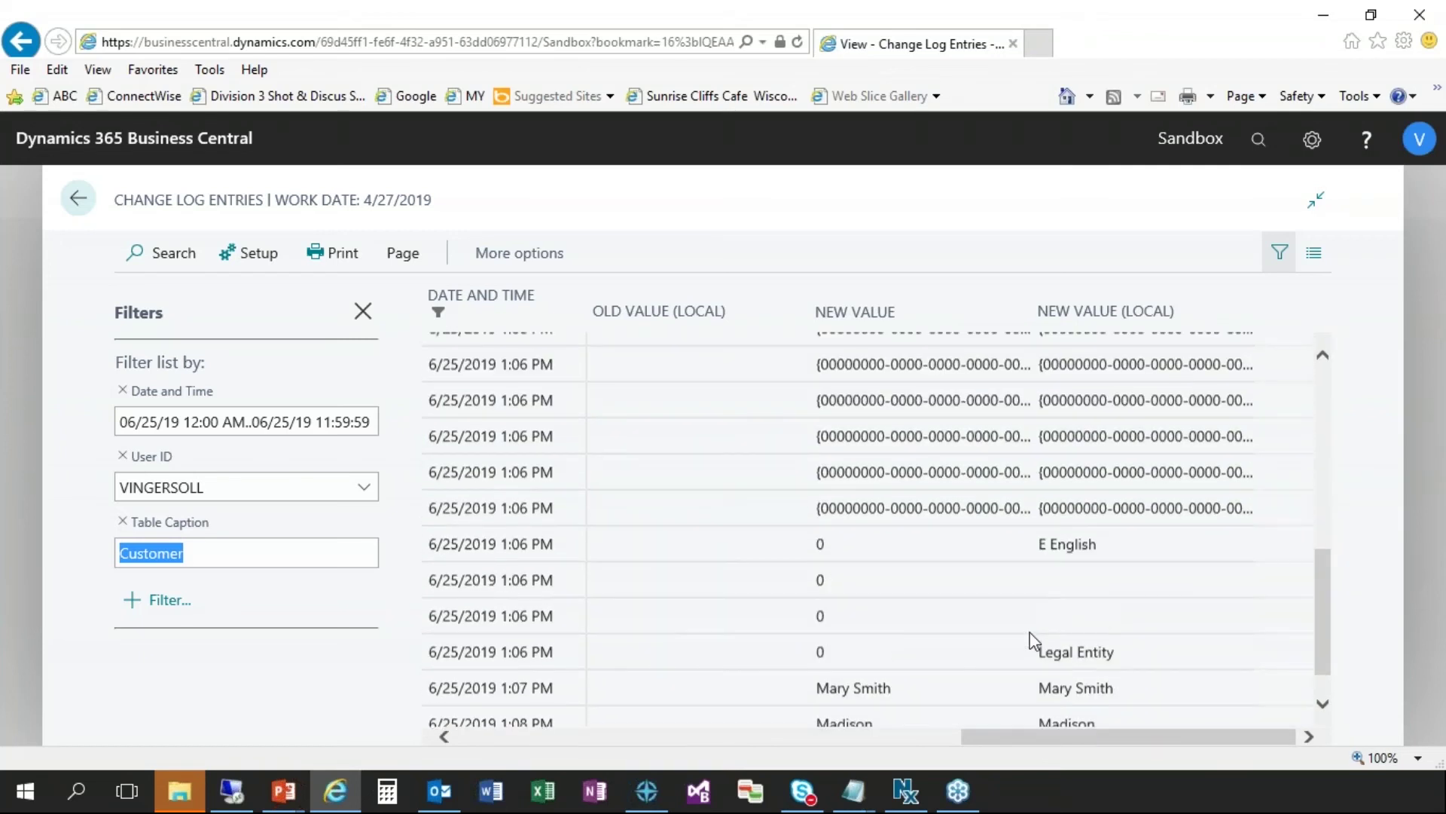
scroll(1033, 641, up, 2)
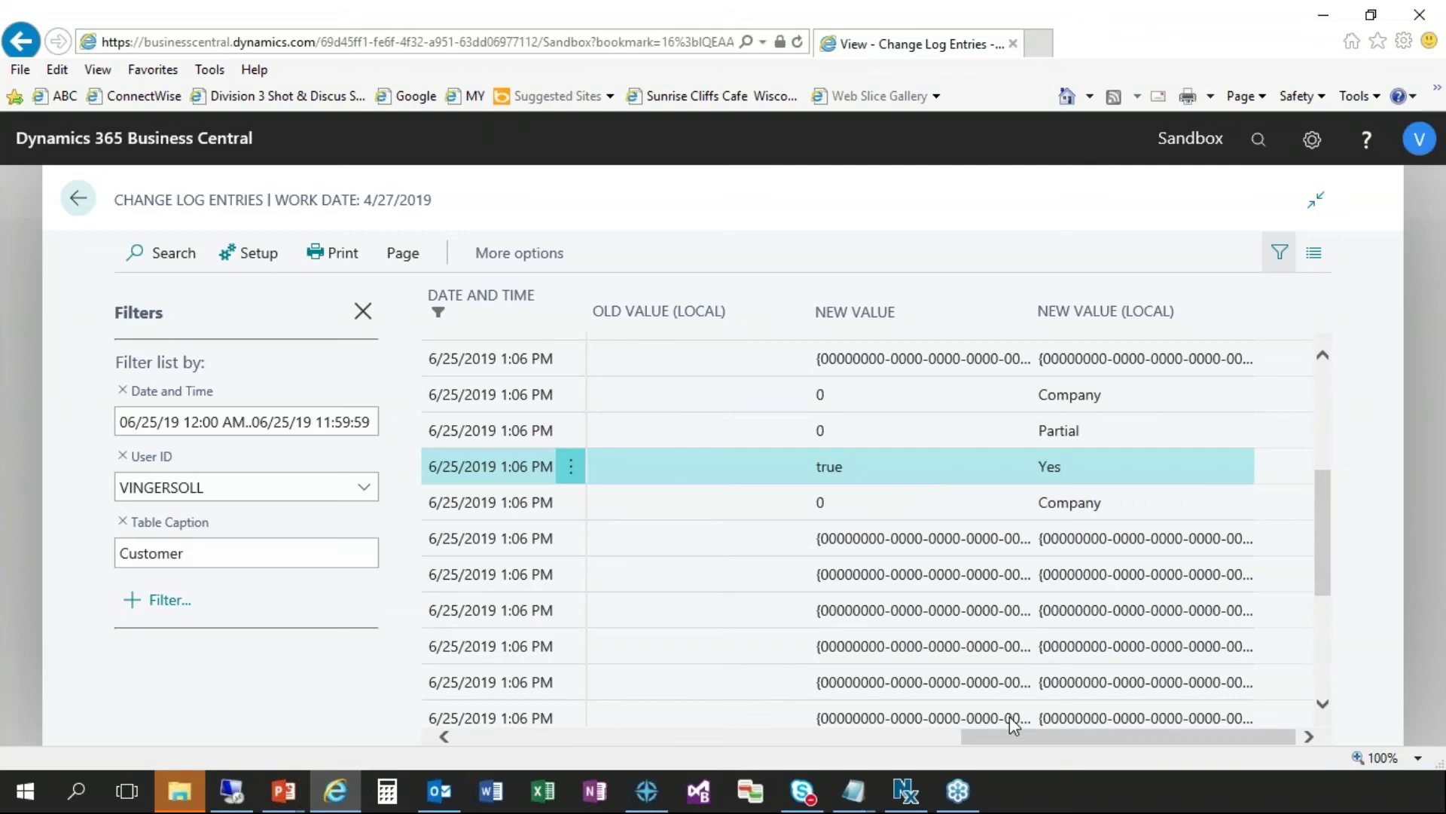
drag(1020, 742, 478, 750)
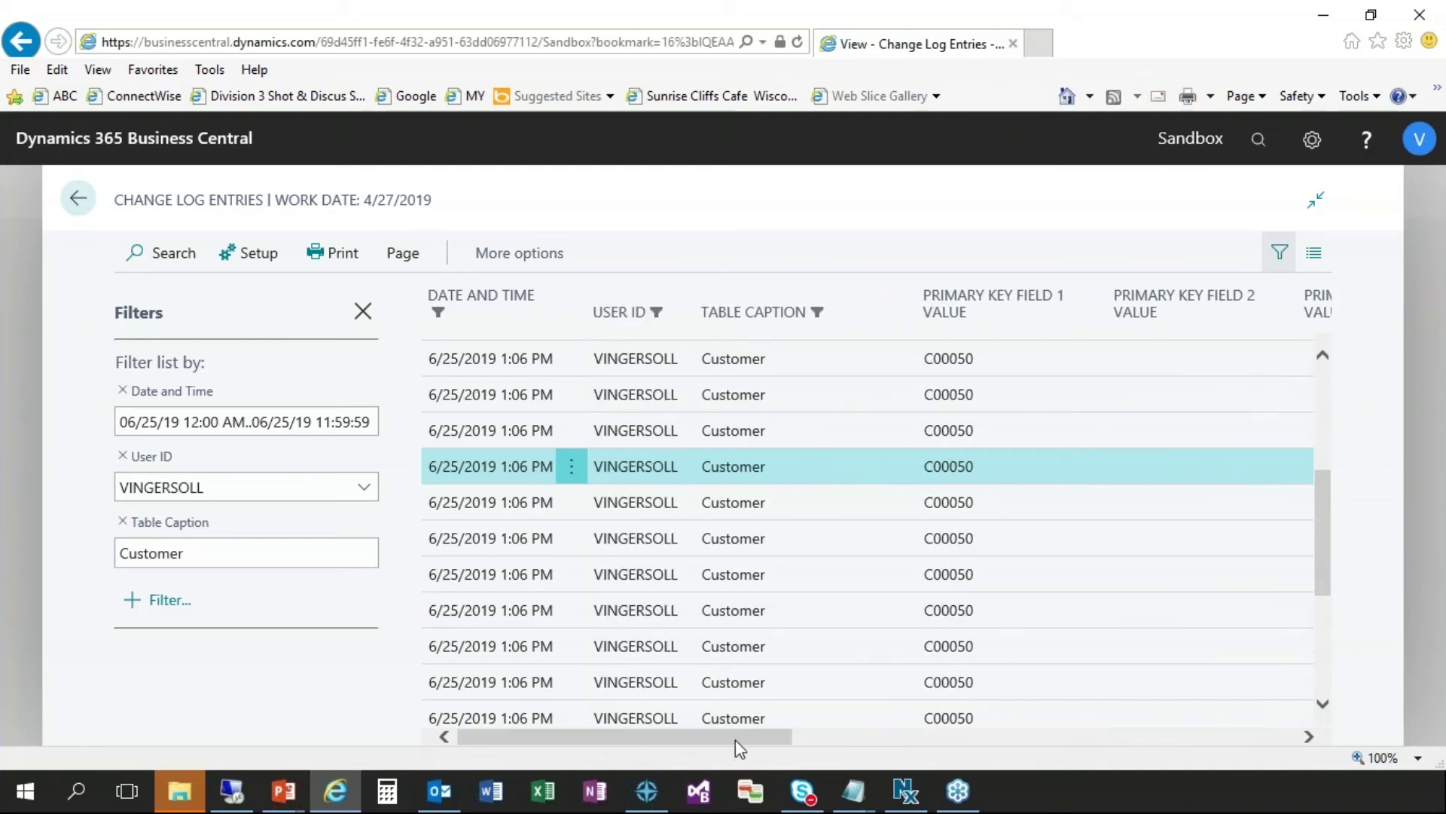
- Compare Field Caption, Type of Change and New Value for fields such as Allow Line Disc
drag(735, 739, 962, 737)
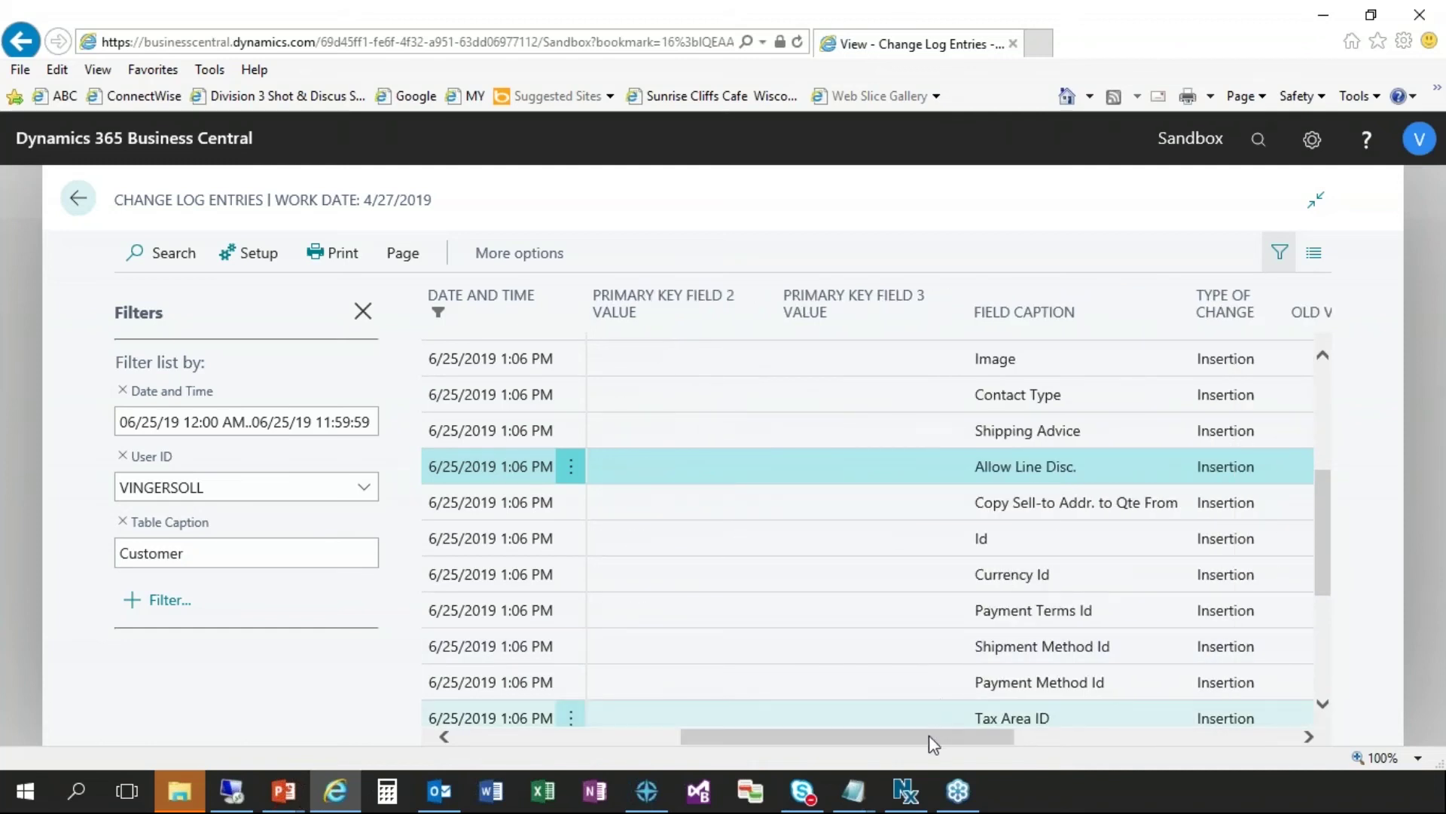
drag(929, 735, 956, 747)
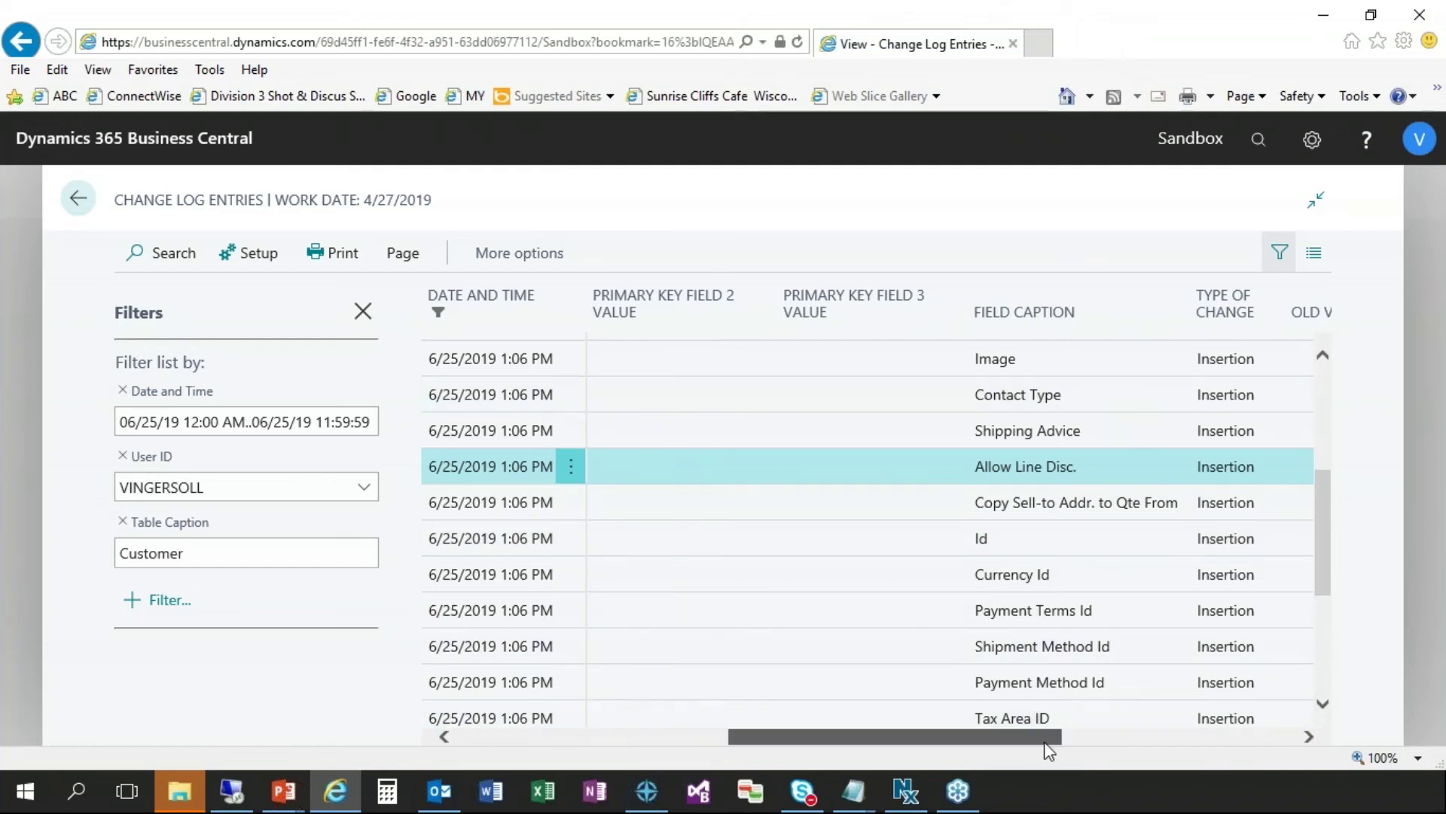
drag(1055, 742, 1092, 742)
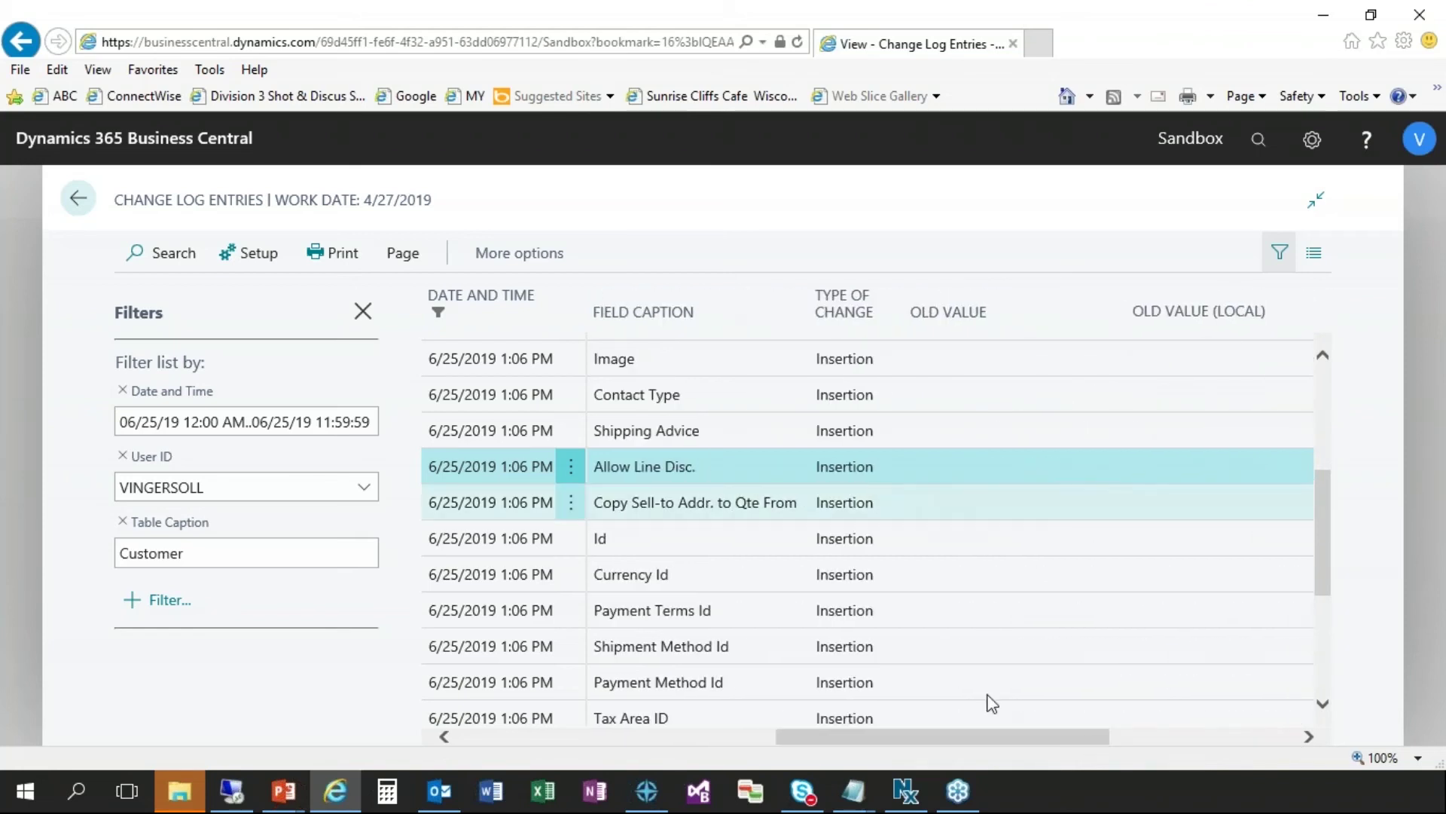
drag(996, 751, 1082, 749)
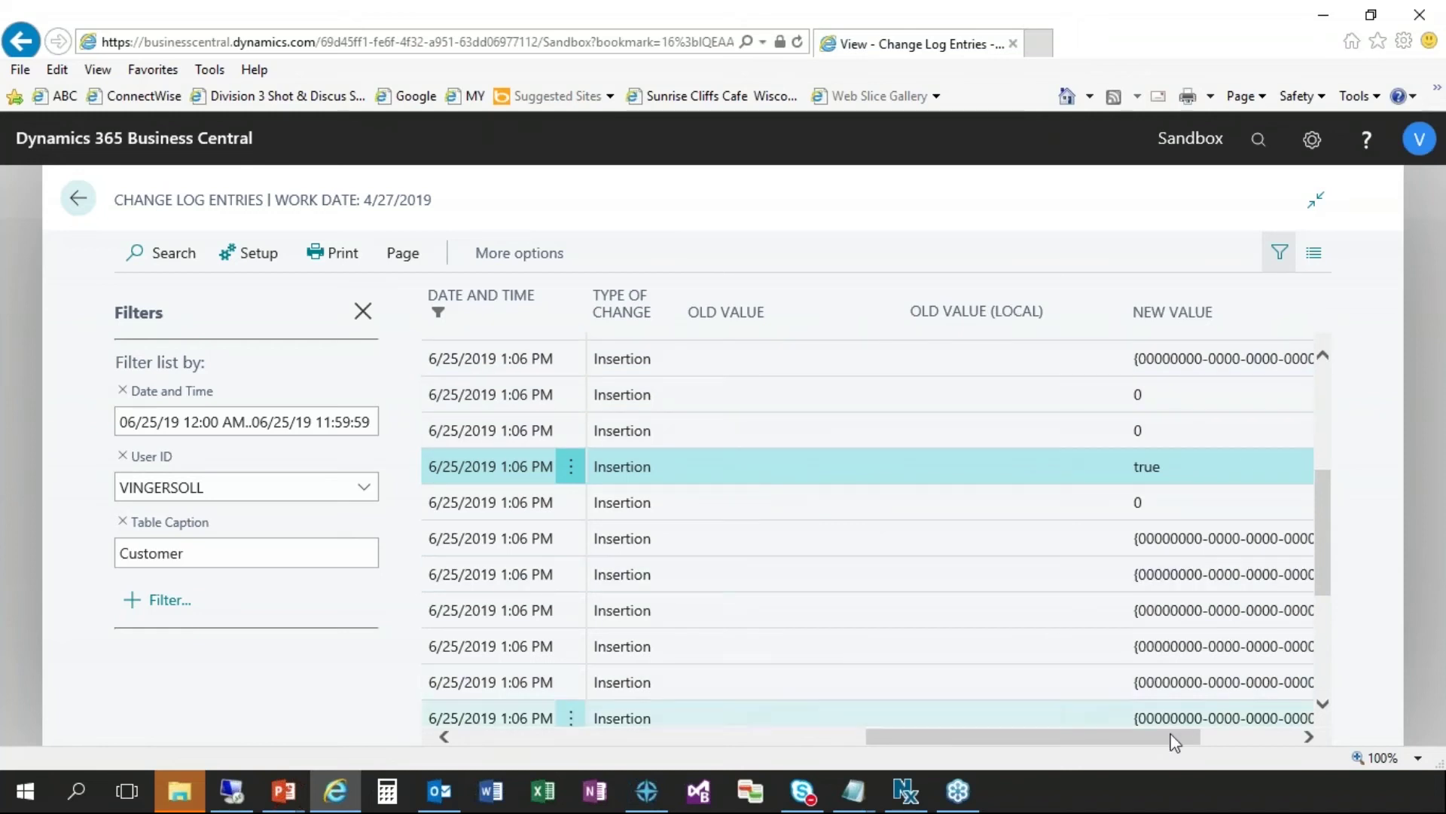
drag(1172, 738, 720, 715)
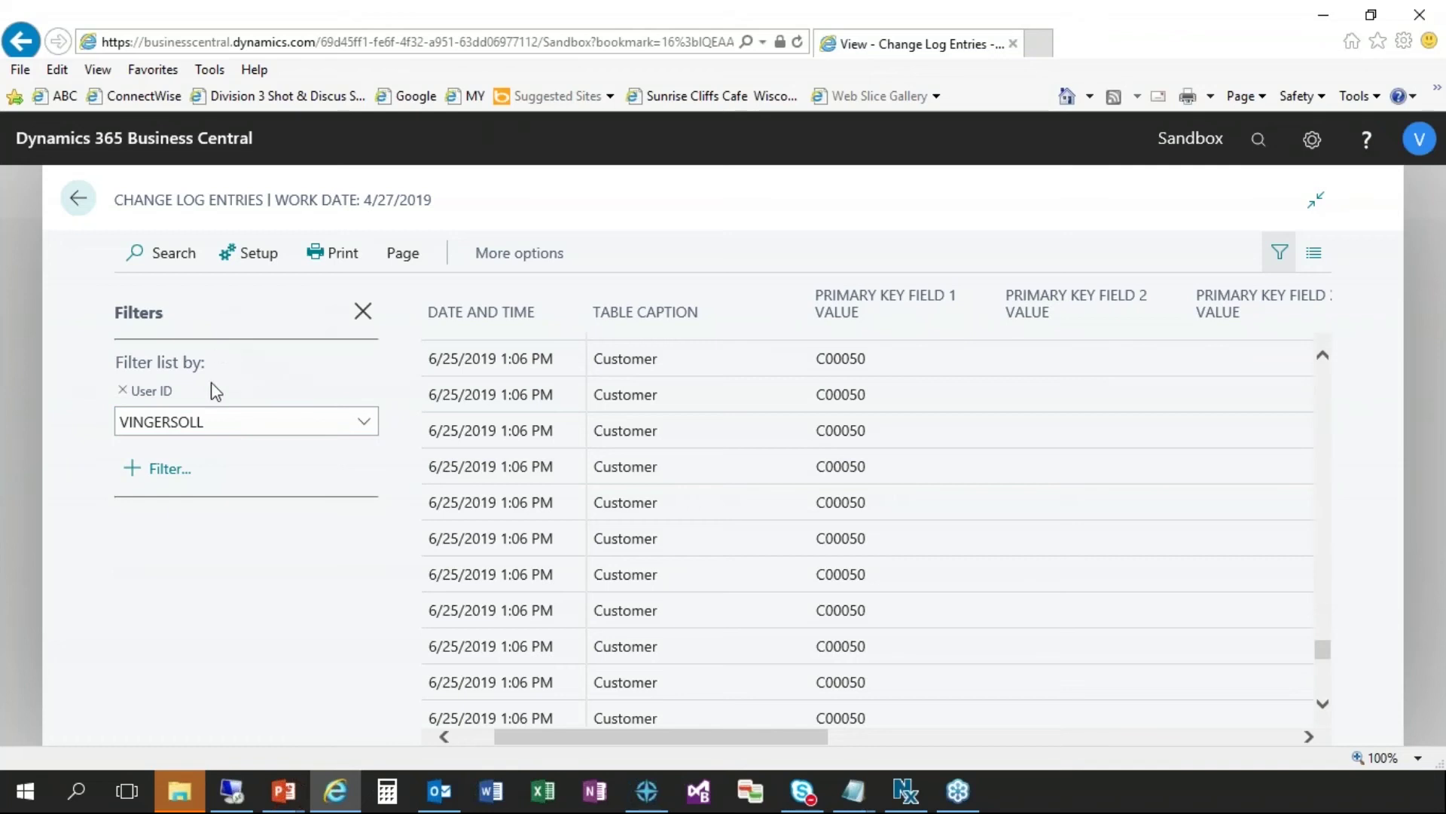
- Hide the filter pane to widen the list, inspect the entries, then restore the pane showing only the User ID filter
click(363, 312)
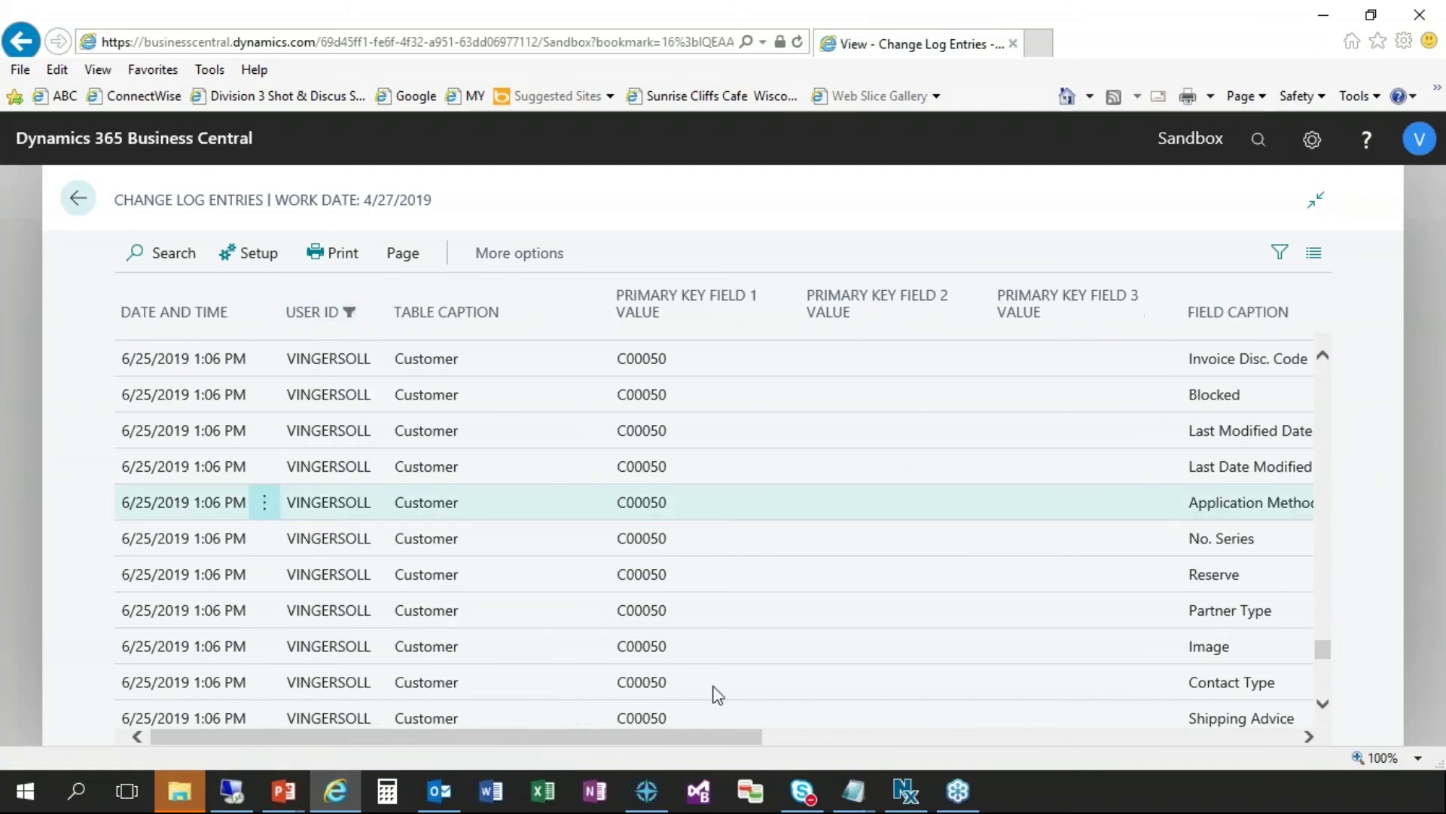
drag(842, 742, 1210, 743)
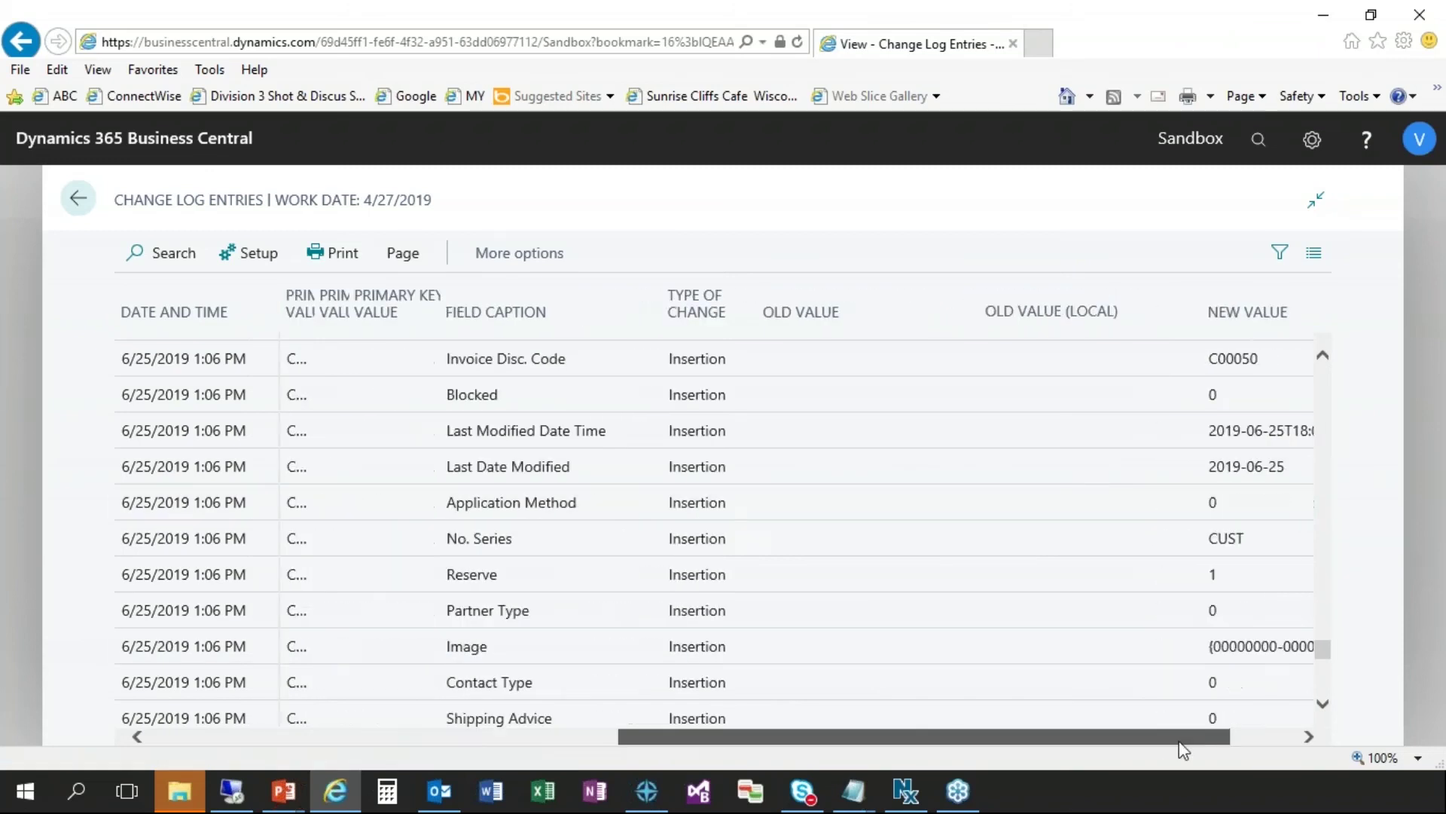
click(1307, 446)
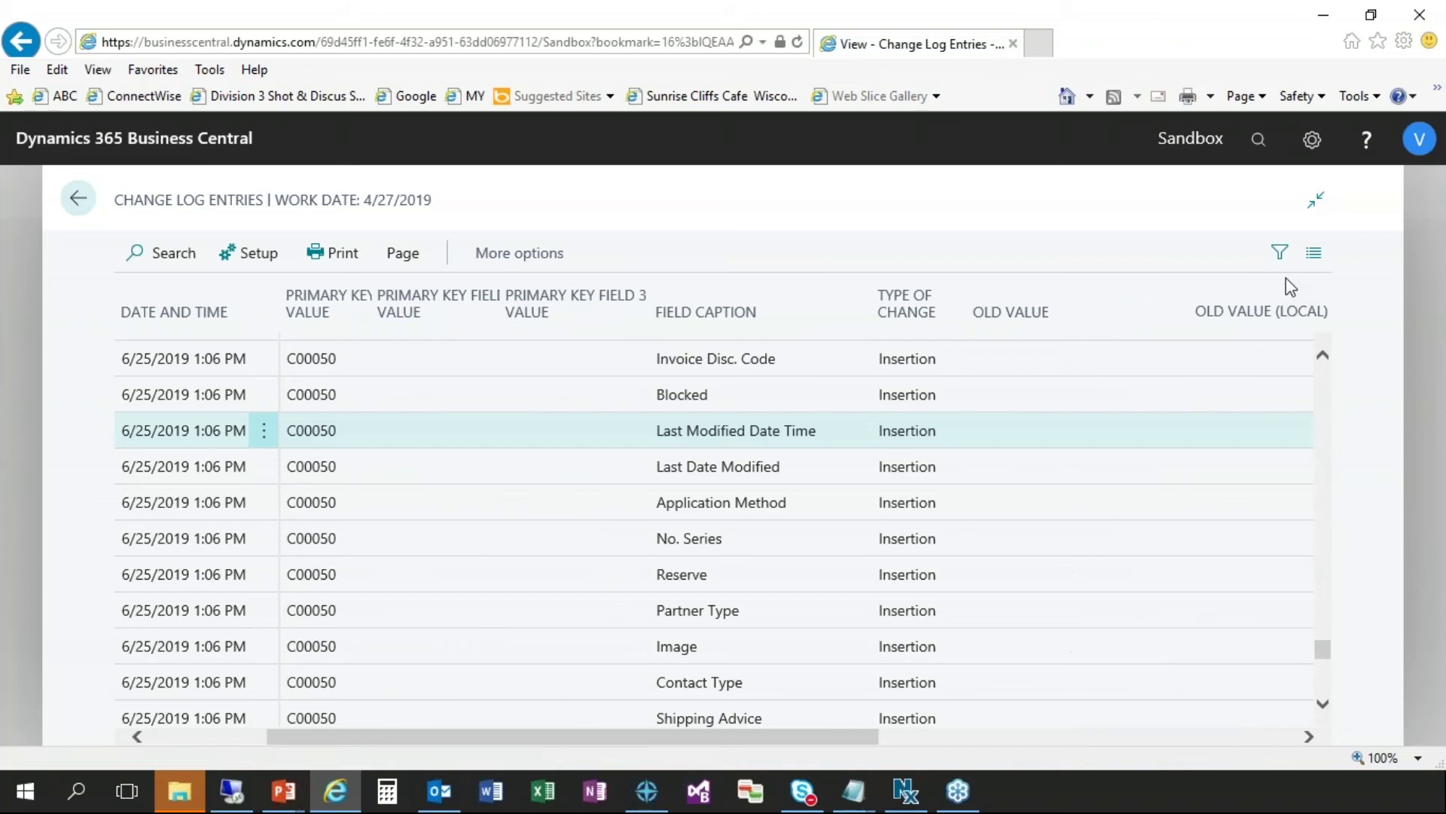
click(1280, 252)
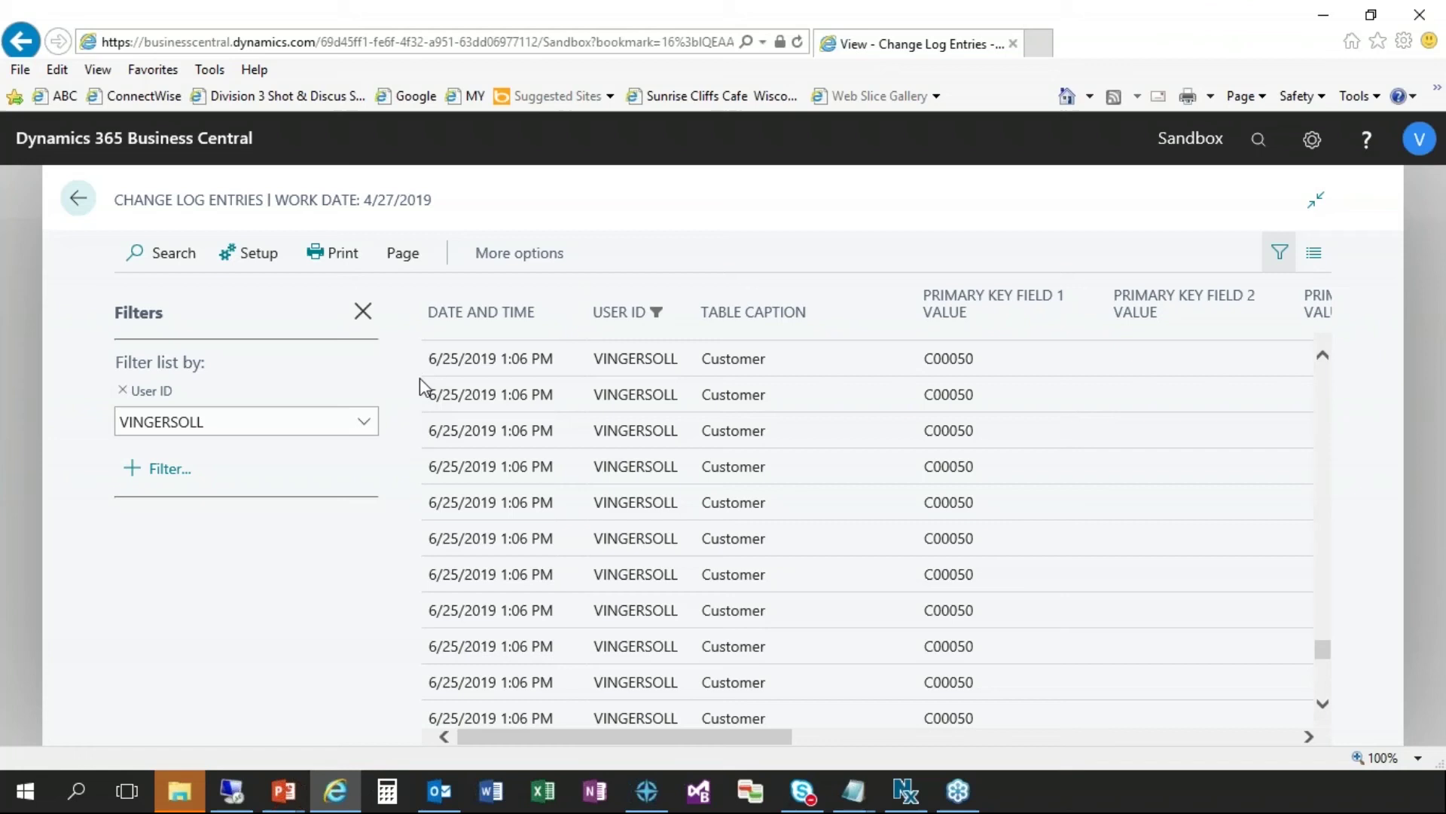
- Select the top entries and launch Delete Entries from the Actions menu
drag(423, 462, 495, 278)
click(500, 253)
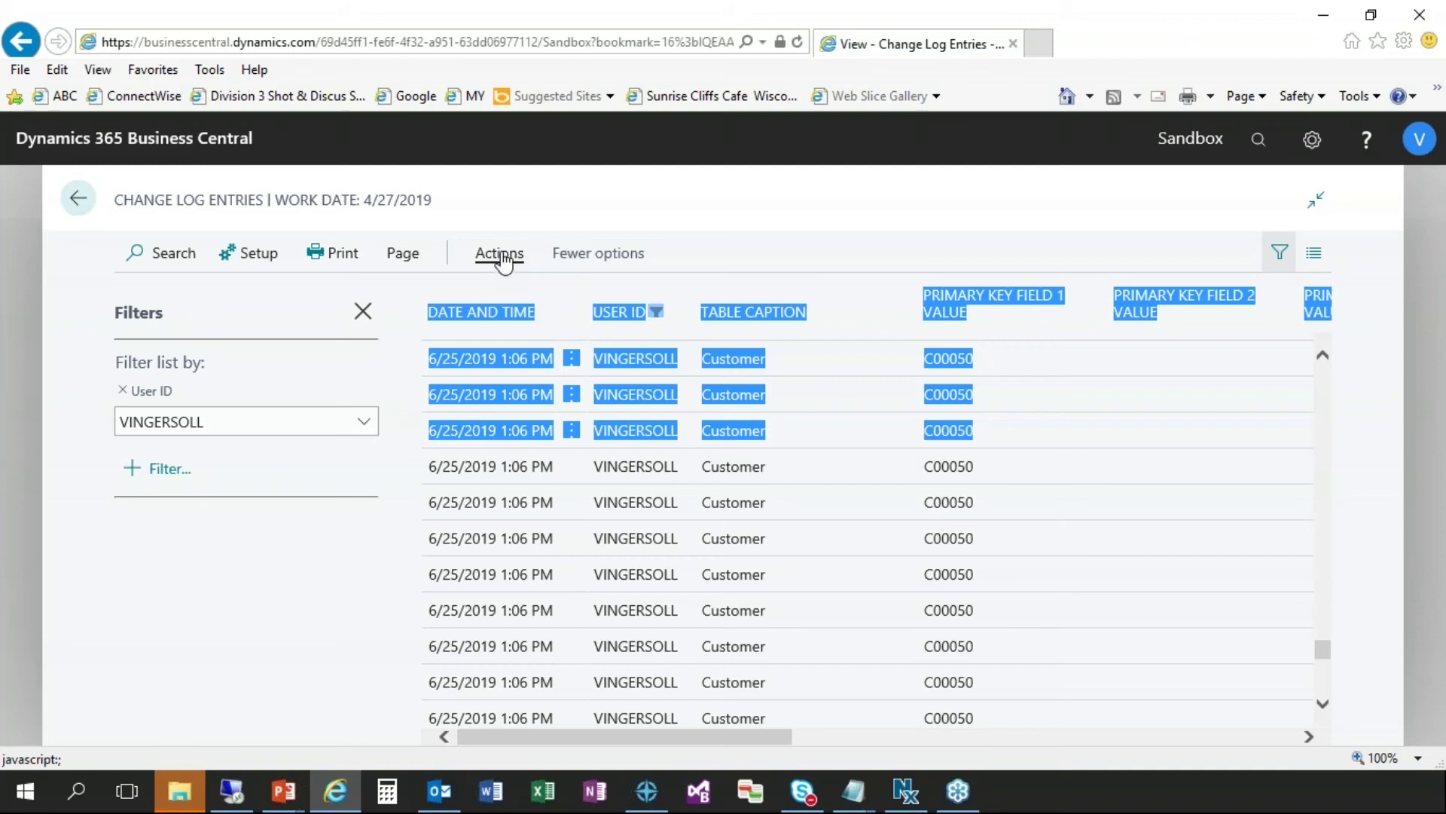
click(499, 254)
click(356, 294)
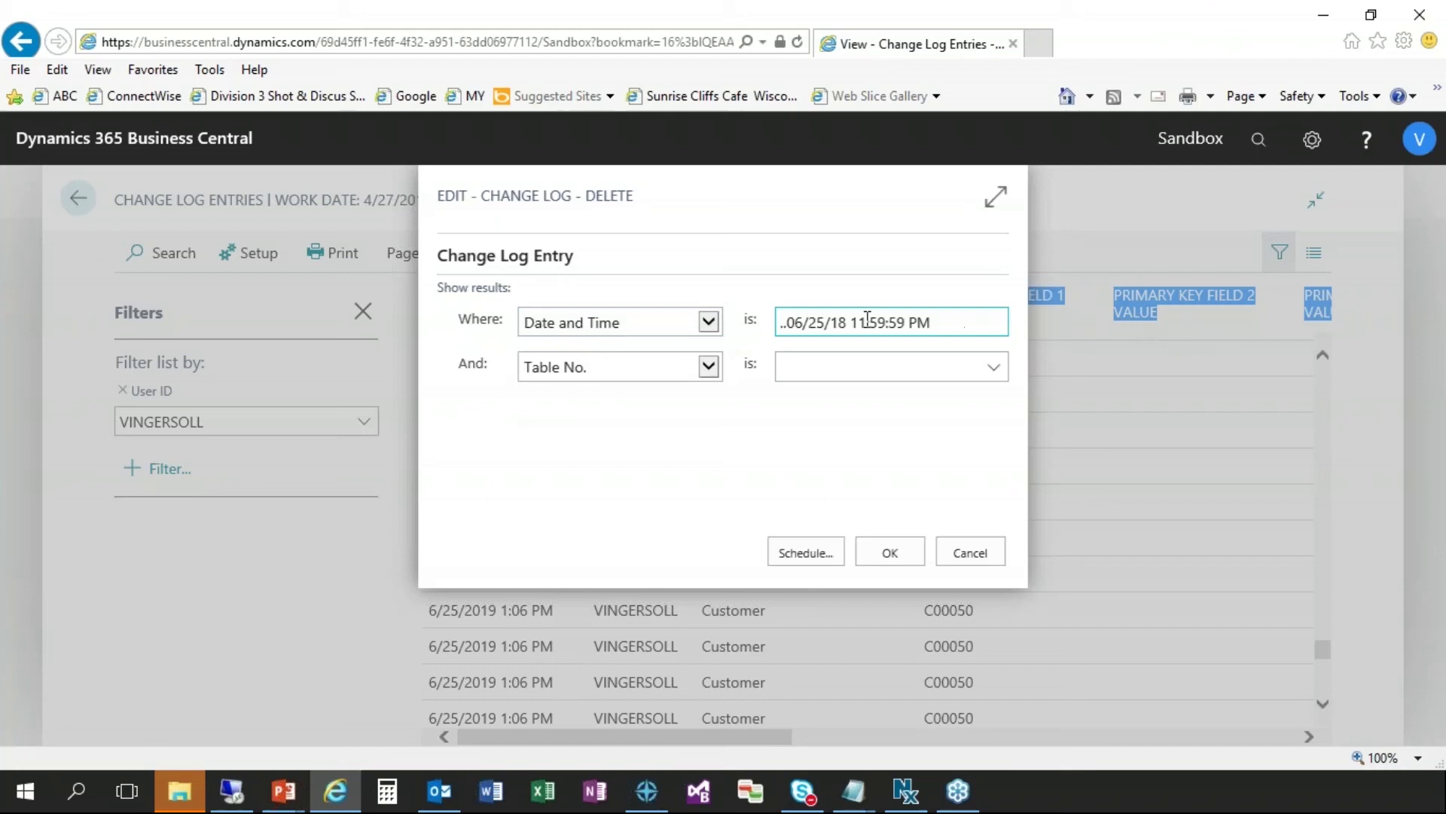
- Change the delete dialog's Date and Time criterion to ..12/31/18
click(947, 324)
drag(784, 322, 758, 324)
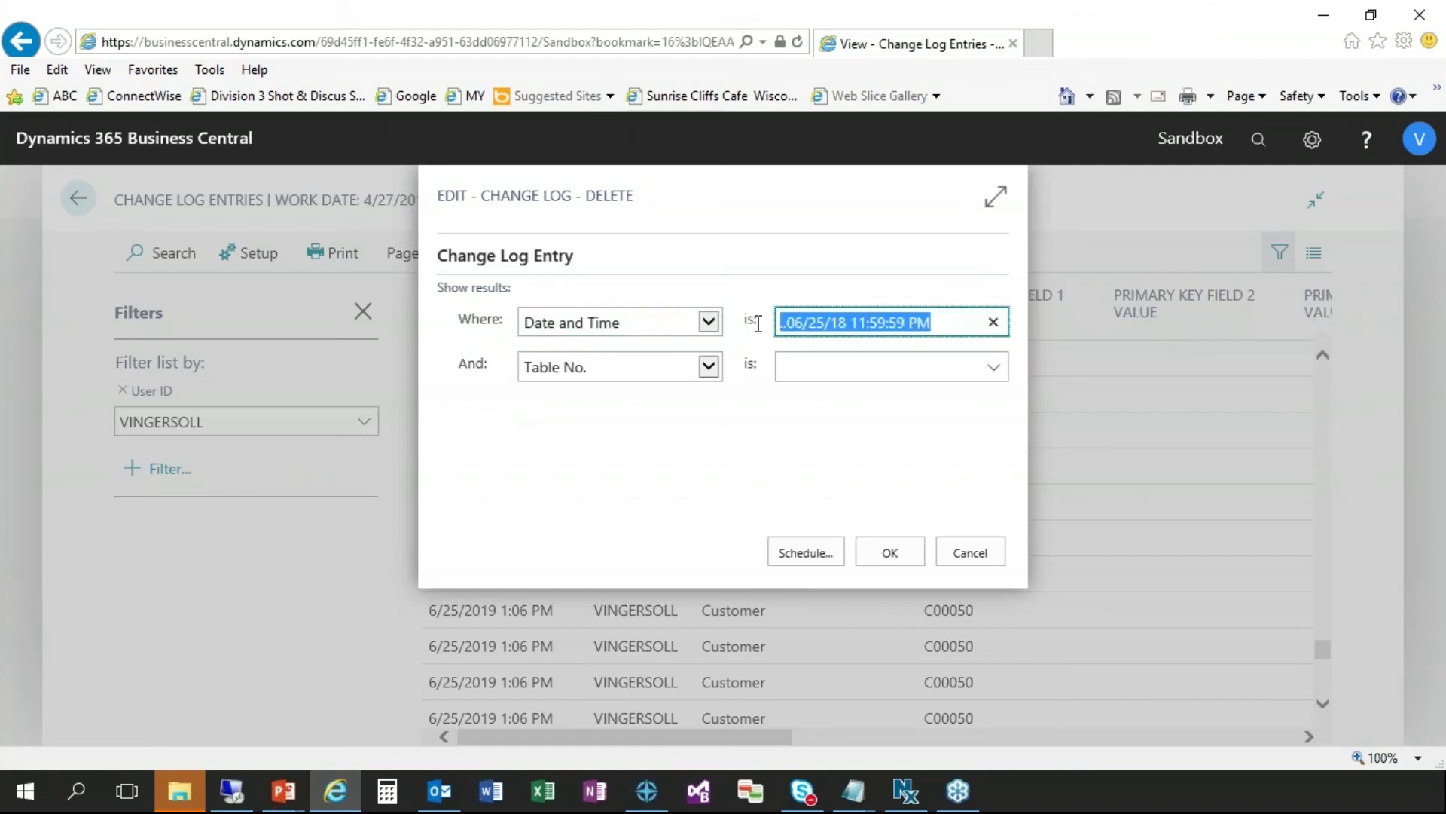
text(..)
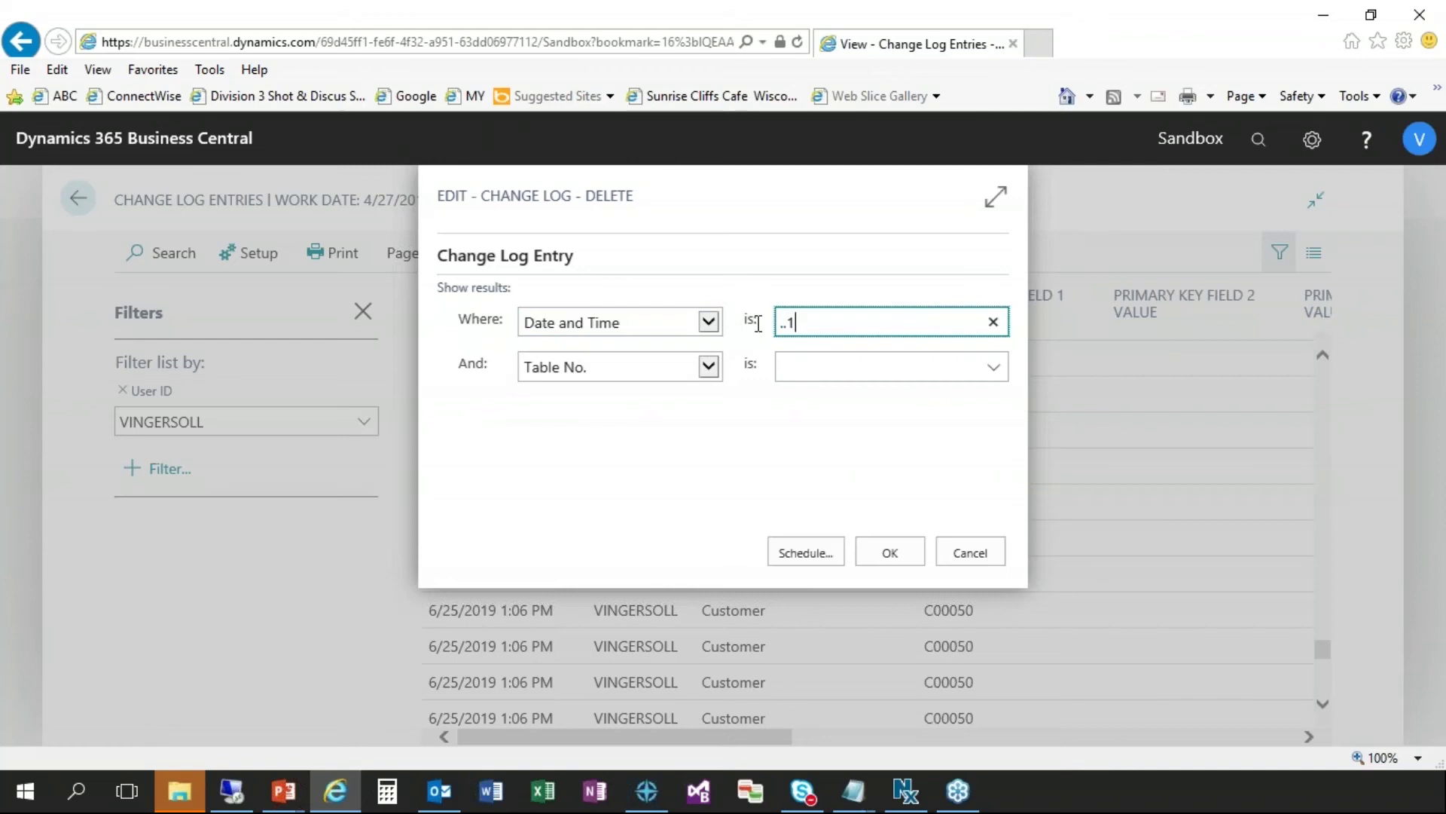
text(1/1/19)
key(BackSpace)
key(BackSpace)
key(BackSpace)
text(2/31/18)
key(Tab)
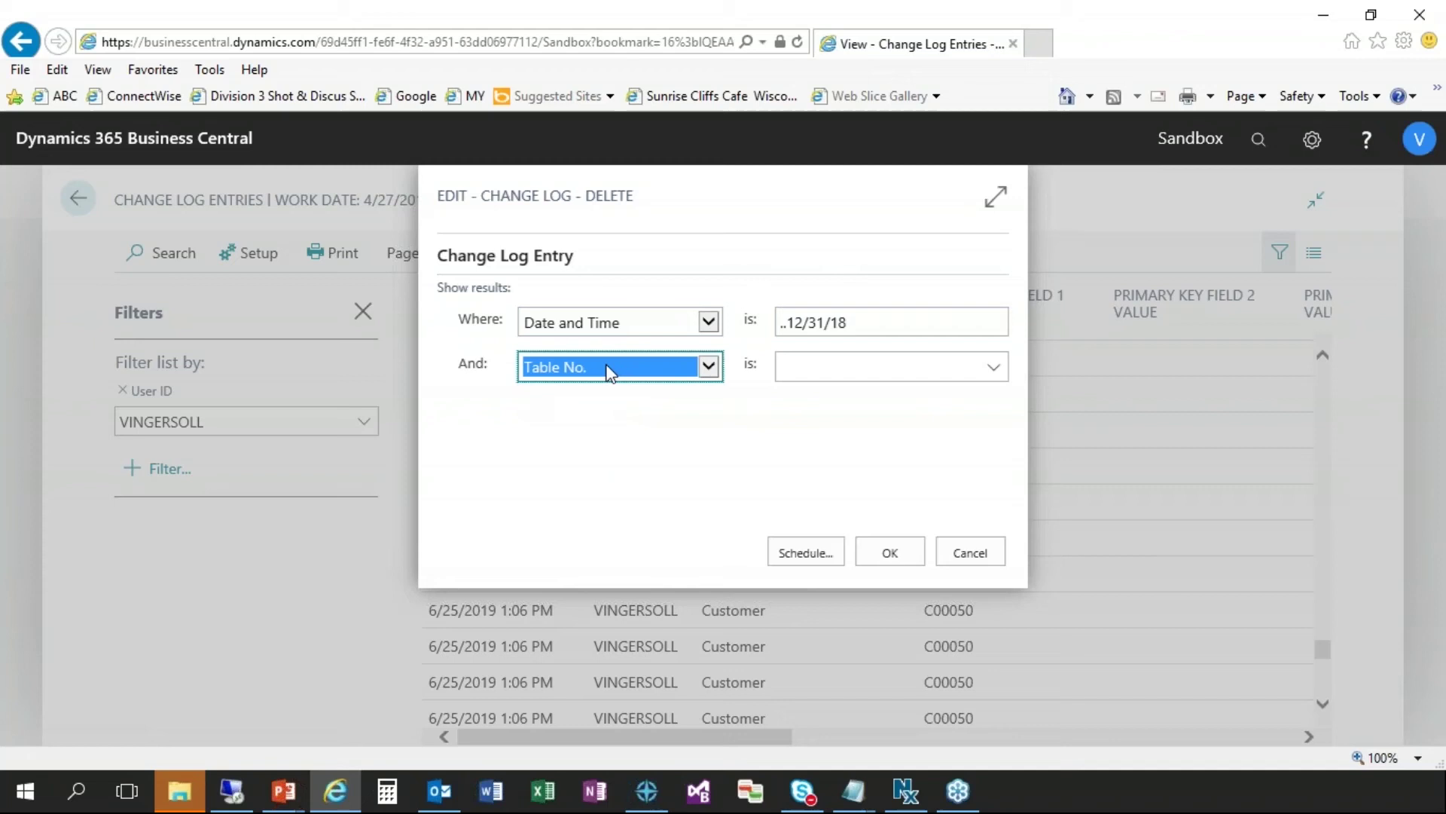
- Keep Table No. as the second criterion, then maximize and restore the dialog
click(709, 370)
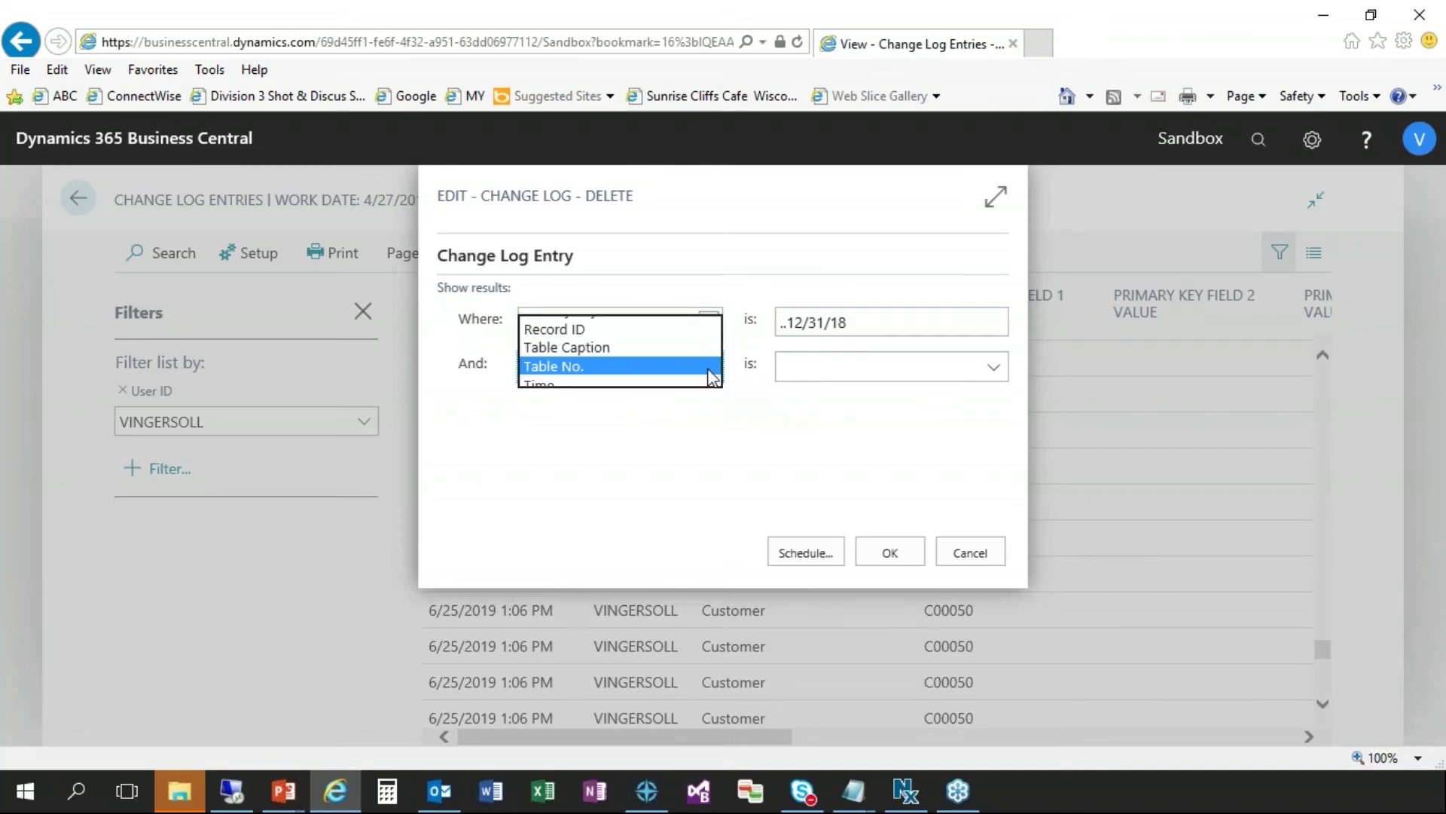
click(749, 422)
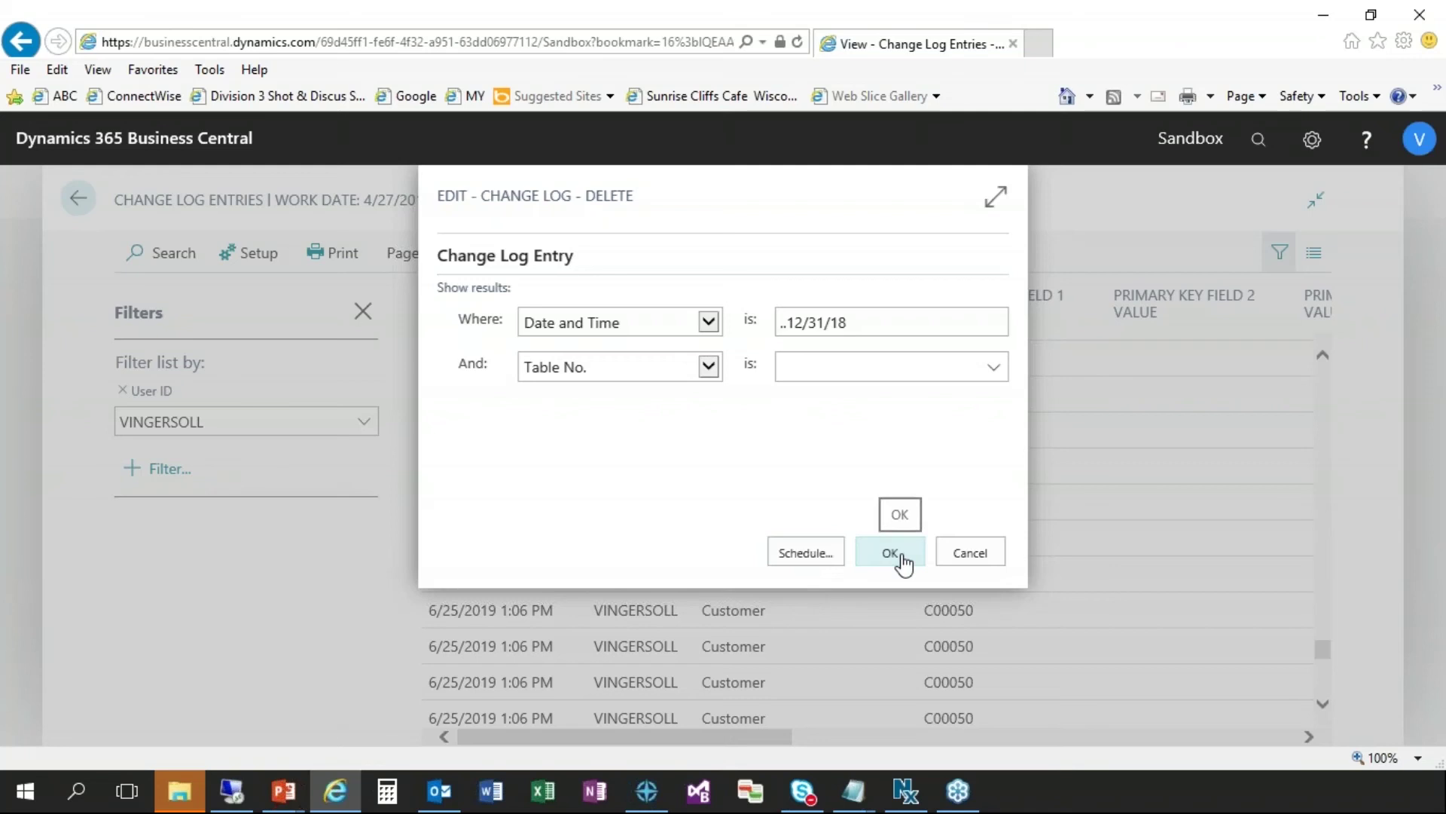
click(994, 199)
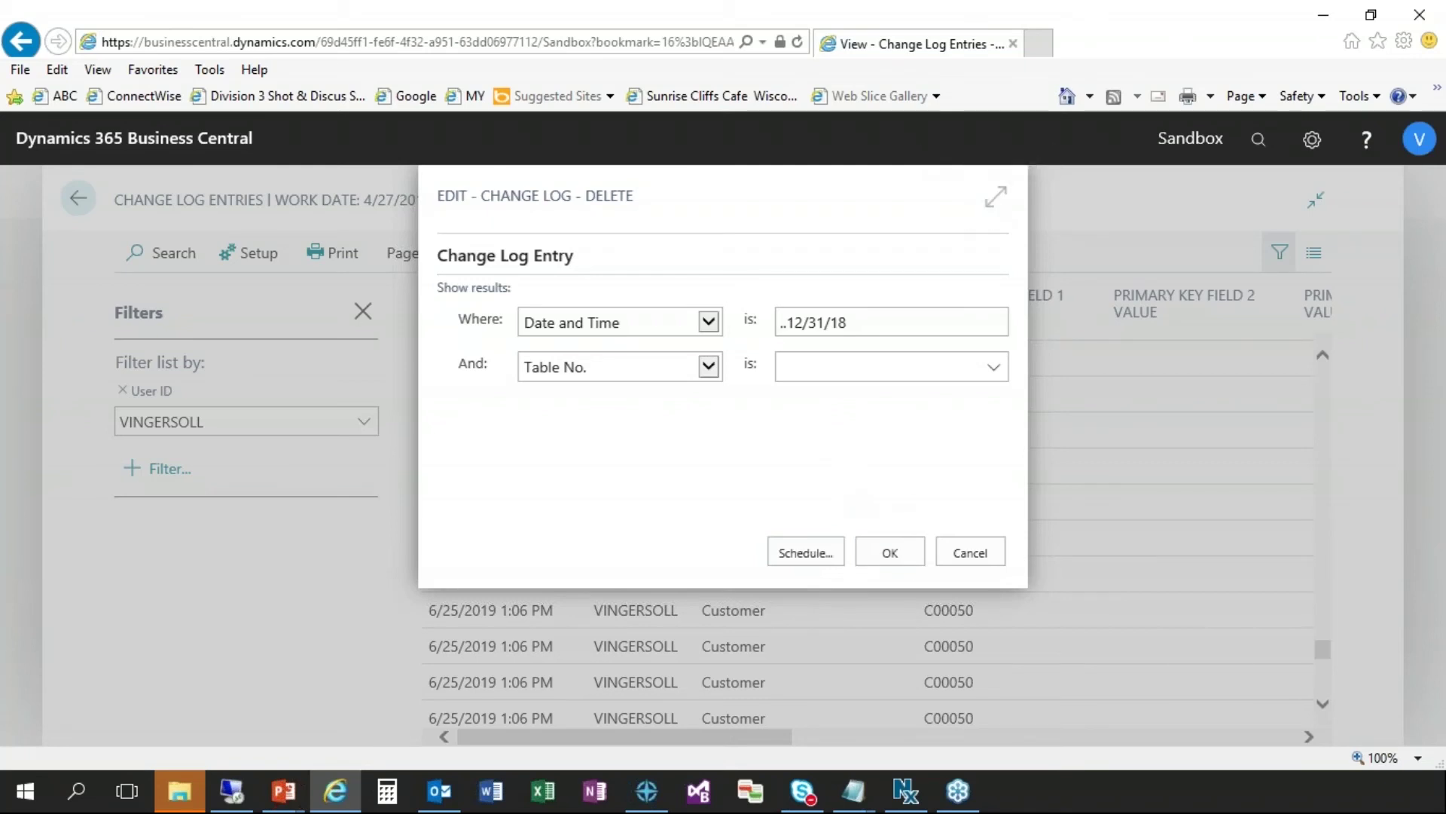
click(1344, 215)
- Cancel the Change Log - Delete dialog without deleting any entries
click(971, 554)
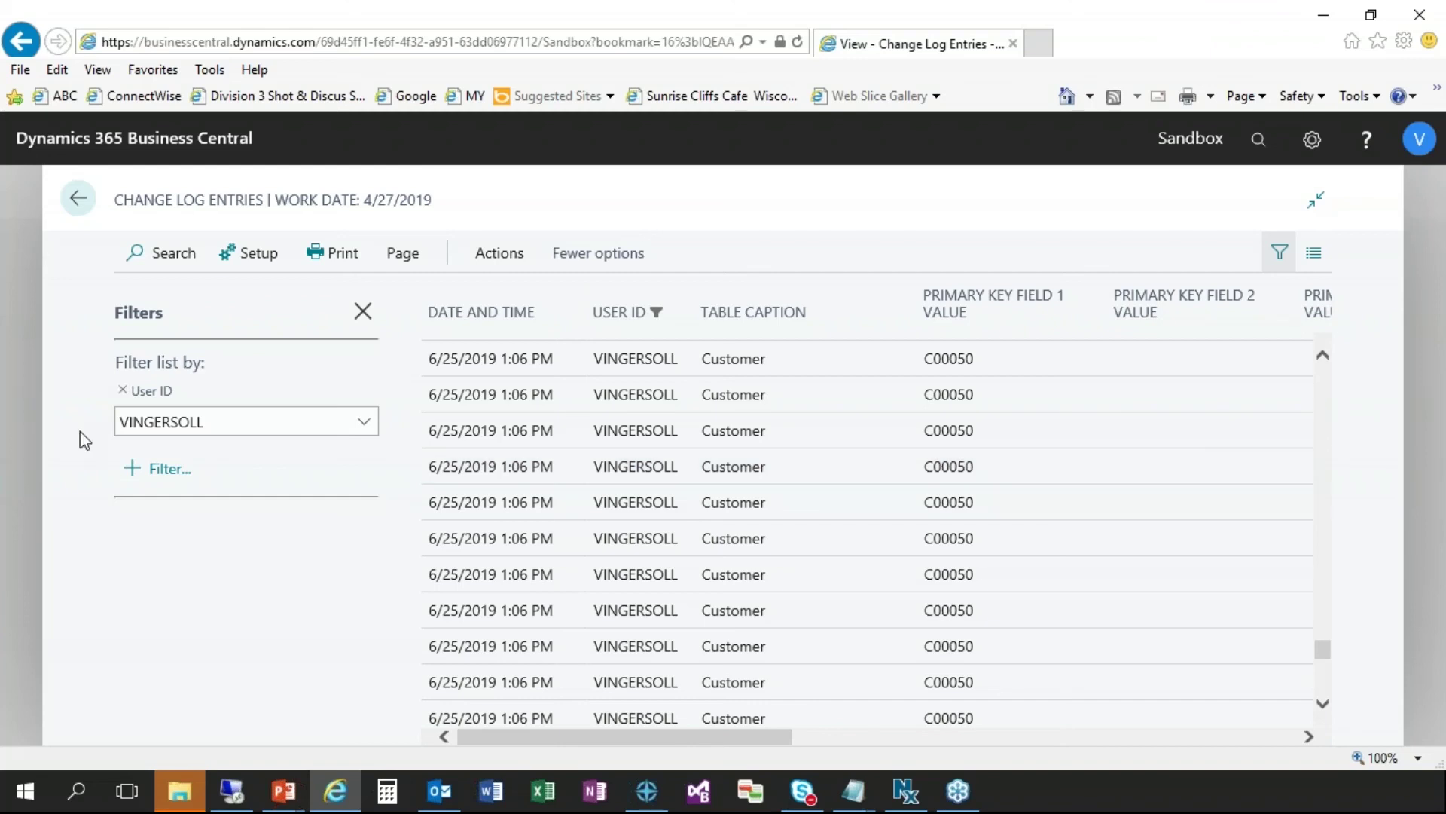
- Select the User ID filter value on the filtered Change Log Entries page
click(186, 428)
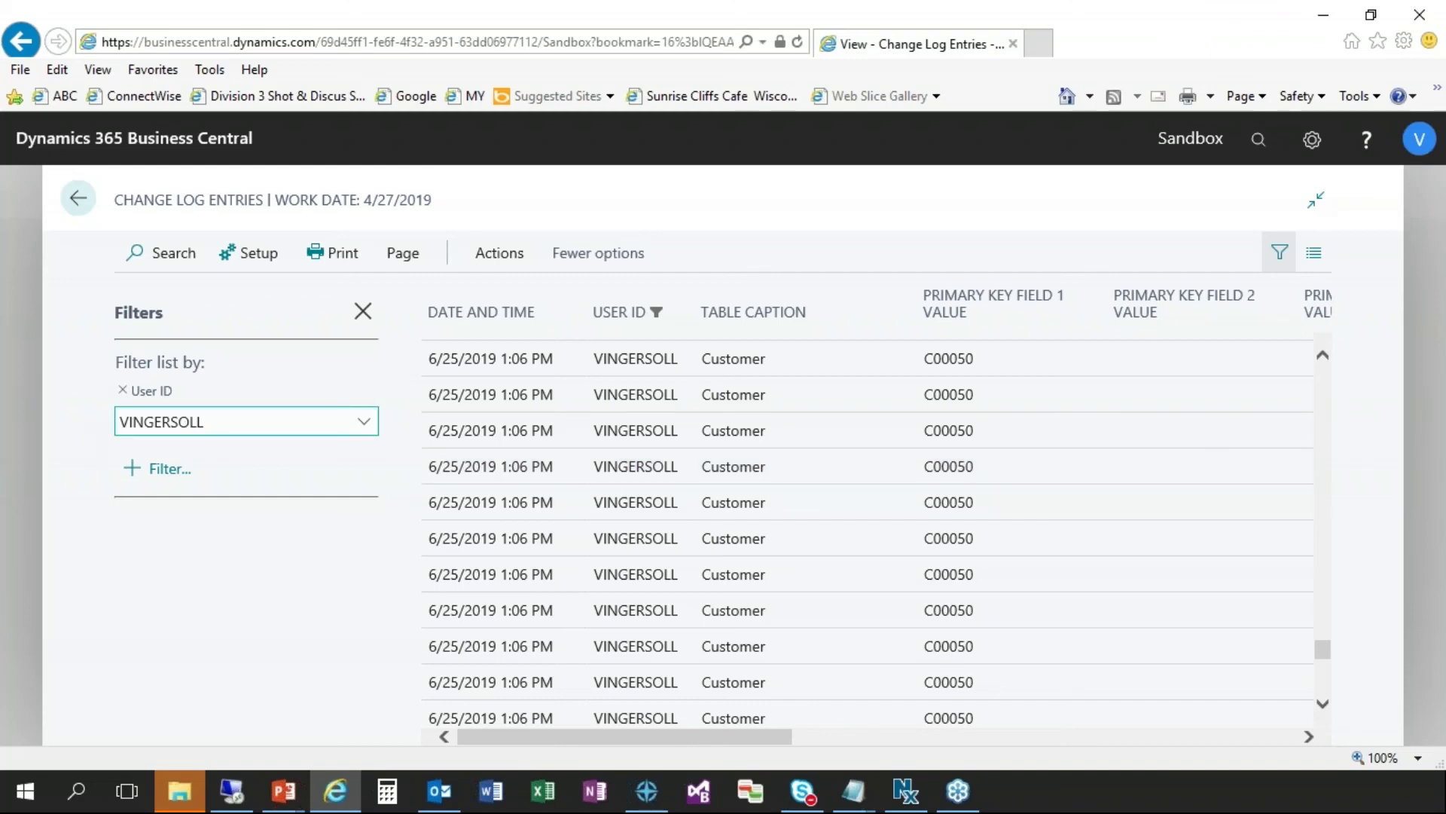